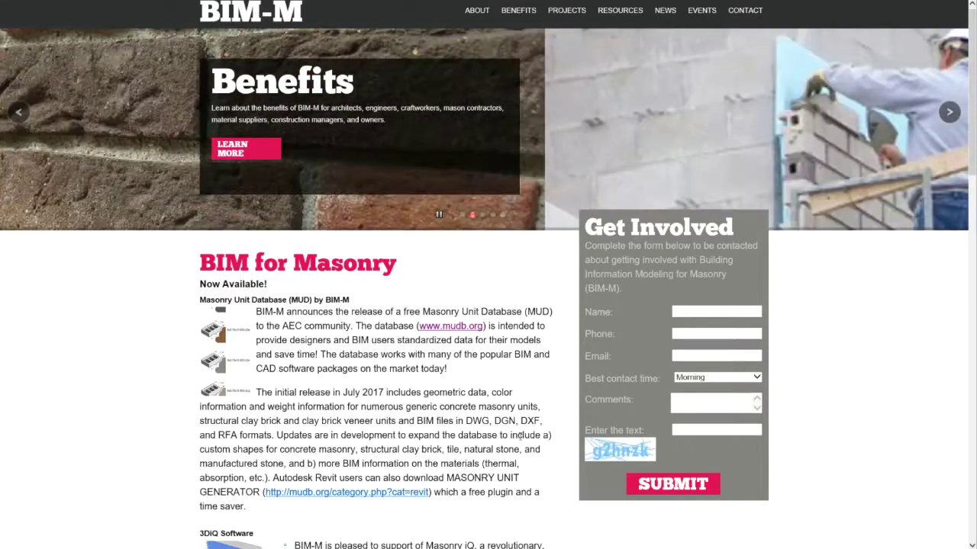
Scroll to the 'UPDATED Masonry Content Pack for Autodesk Revit' item and follow its ctcexpresstools.com/bim-masonry link.
scroll(519, 436, down, 7)
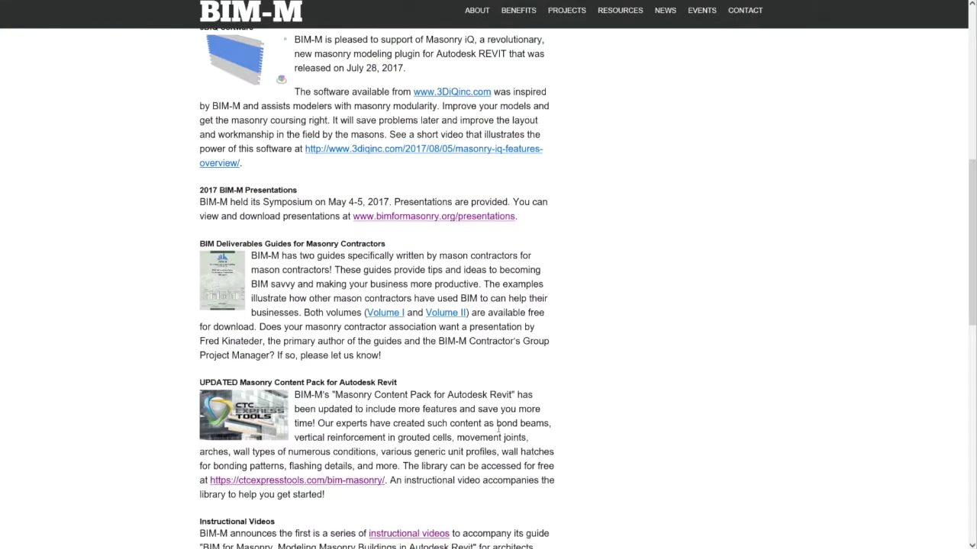
scroll(498, 429, down, 1)
drag(443, 419, 319, 321)
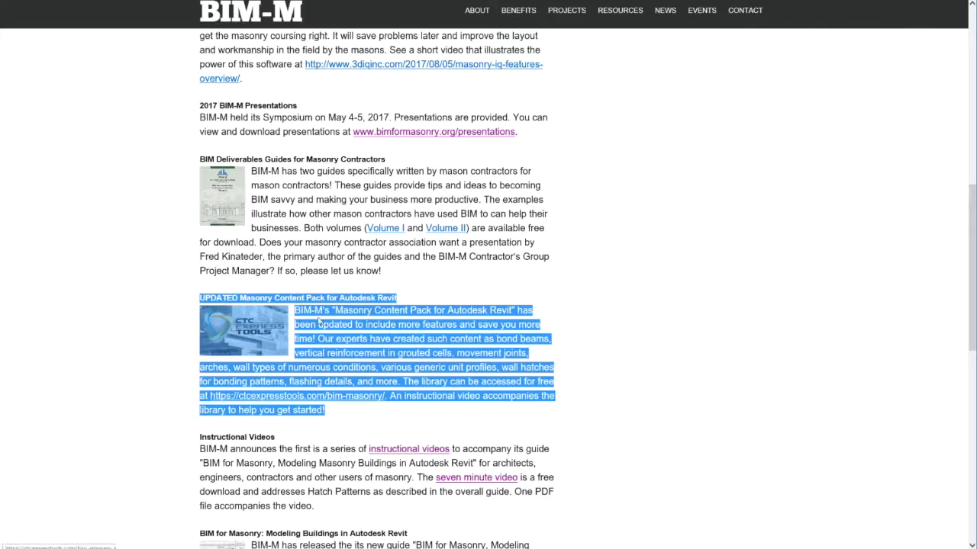
click(332, 327)
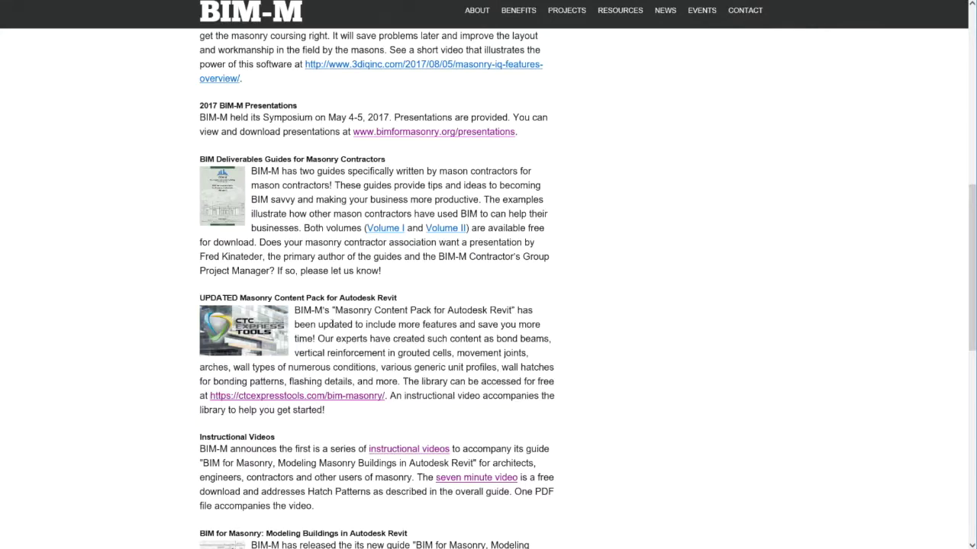
click(354, 403)
Scroll down to the 'Fill Out this Form to Download Files' section and look over its fields.
scroll(352, 342, down, 3)
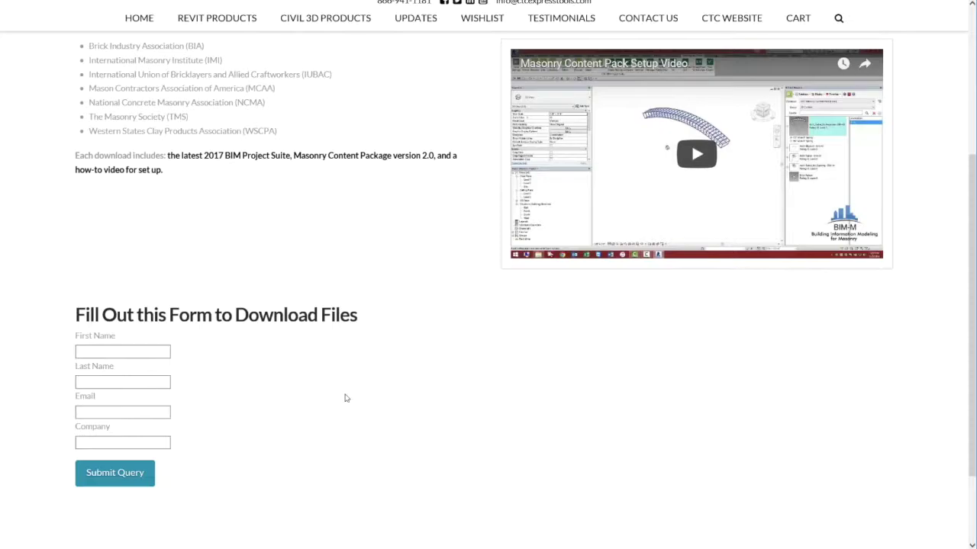
drag(281, 441, 80, 315)
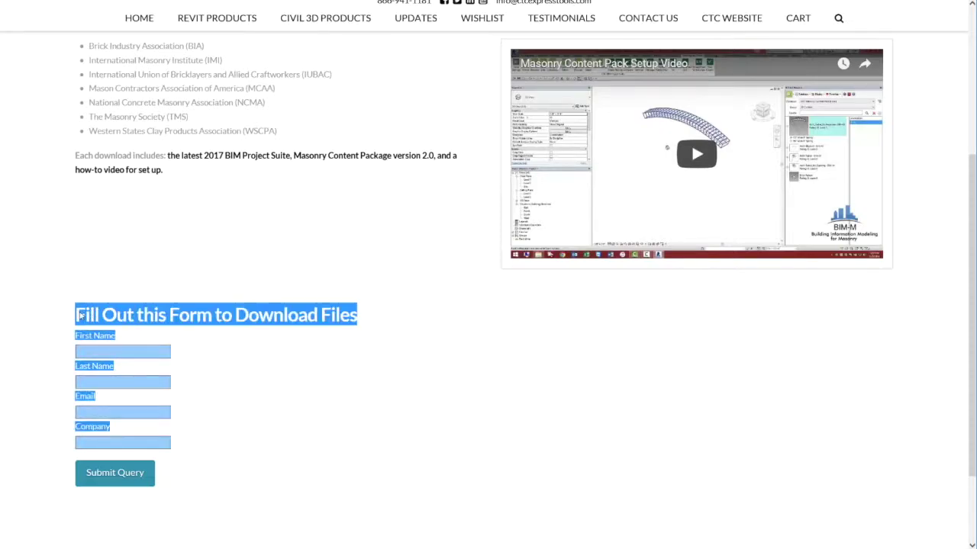
click(96, 319)
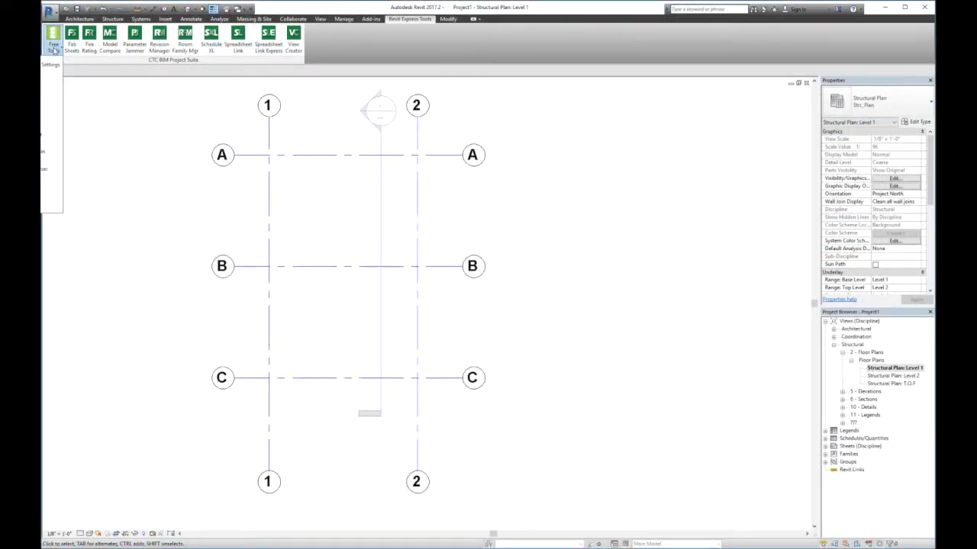
Open the BIM List Browser with the Masonry Content Pack v2.0_2017 database selected.
click(51, 99)
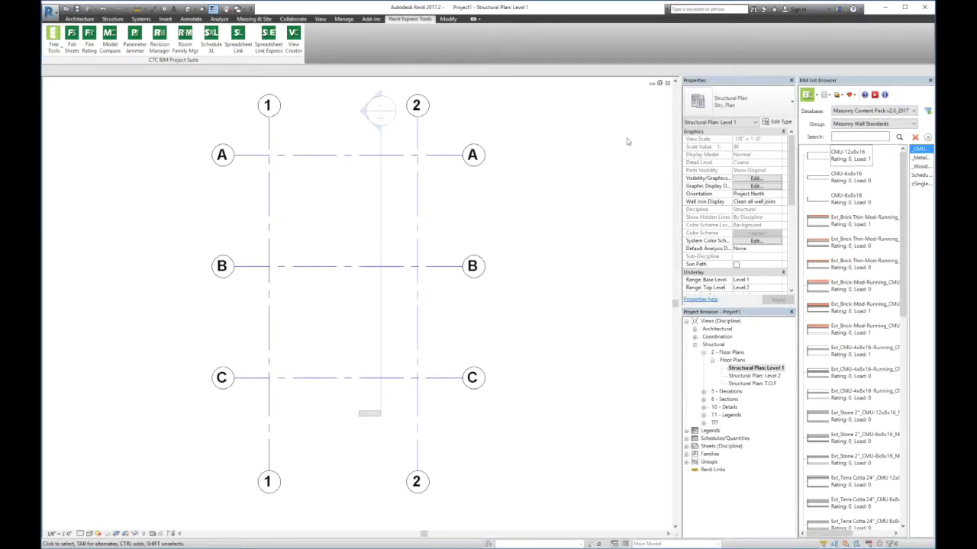
click(894, 114)
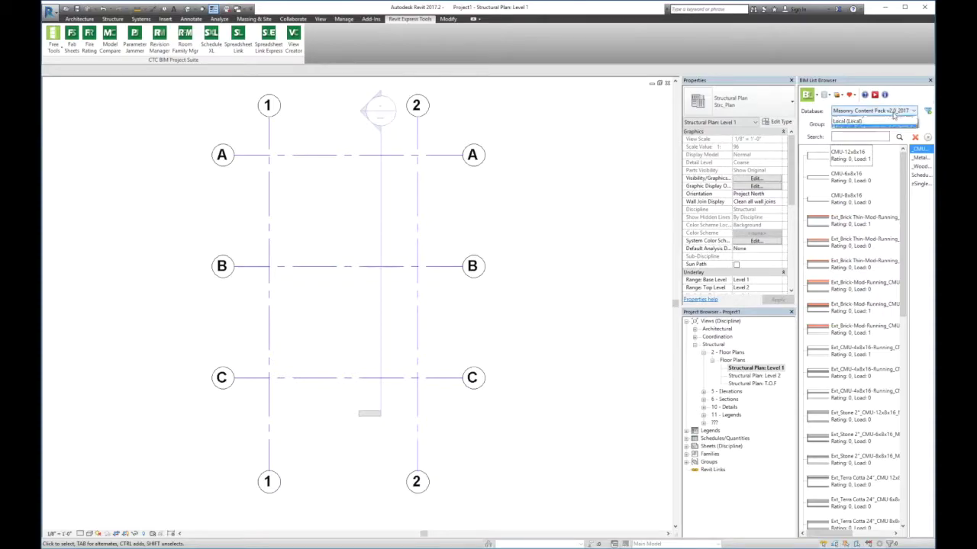
click(894, 114)
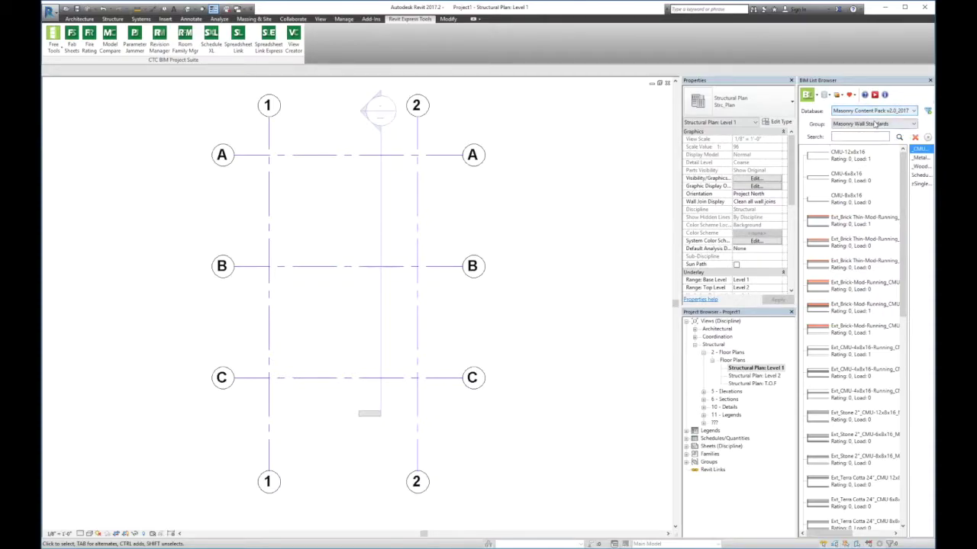
Switch Group through 3D Content, Detail Items and Masonry Wall Standards, ending on Profiles.
click(877, 125)
click(858, 136)
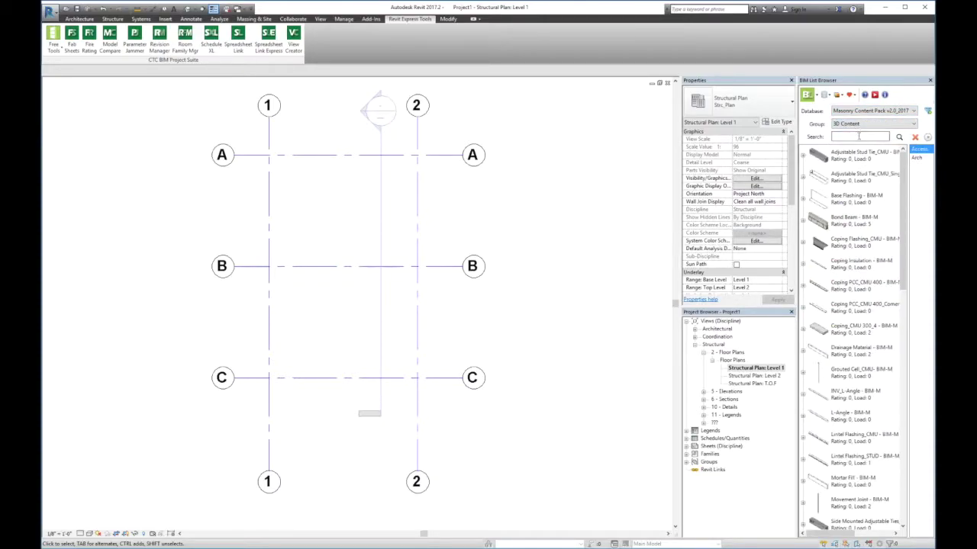
click(864, 125)
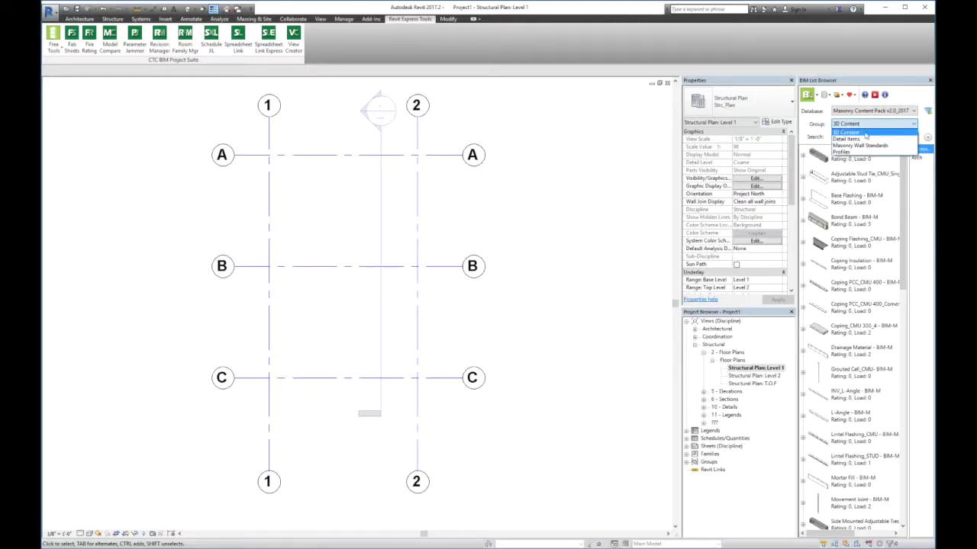
click(862, 135)
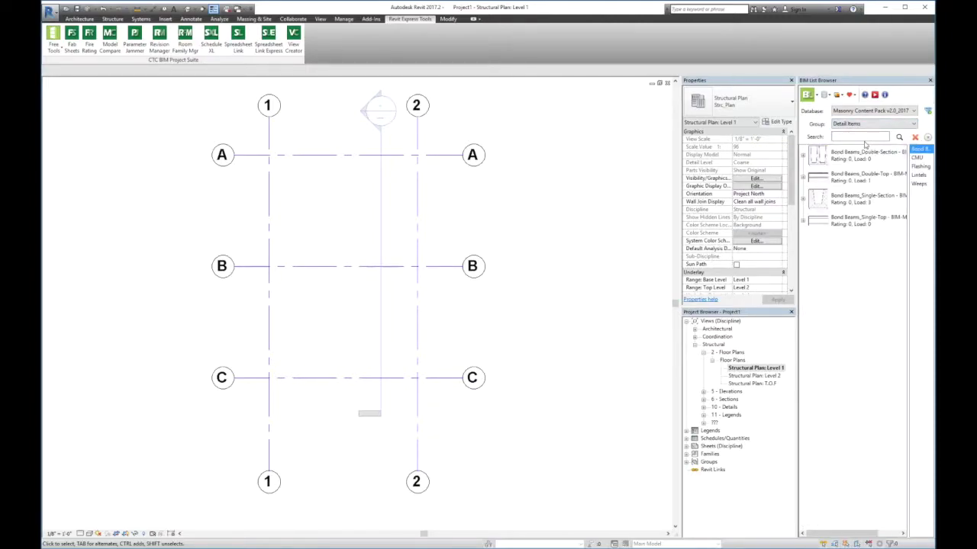
click(866, 124)
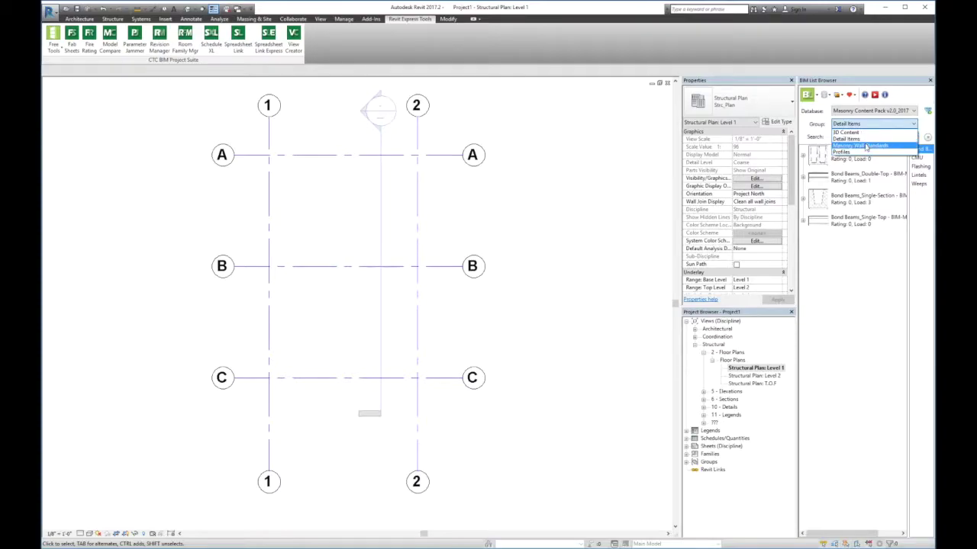
click(866, 147)
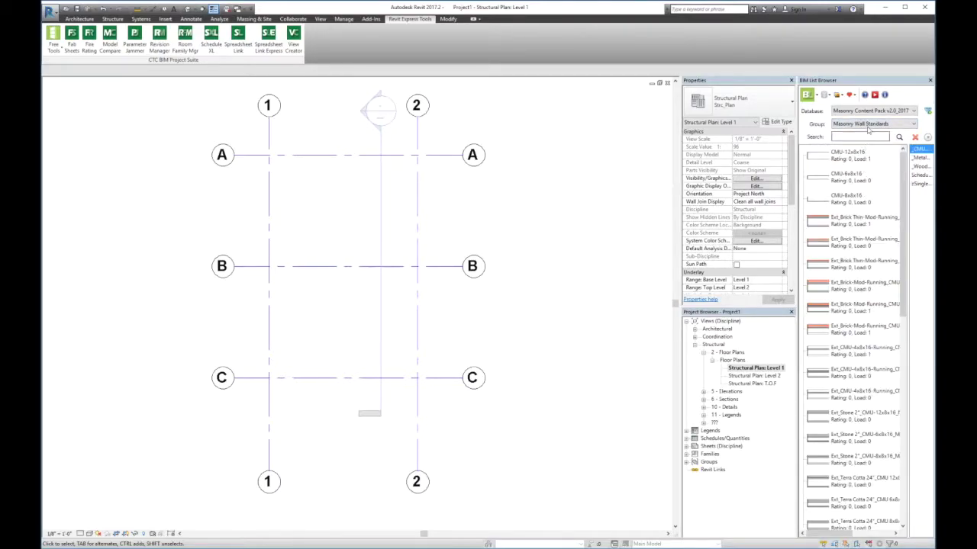
click(867, 123)
click(845, 152)
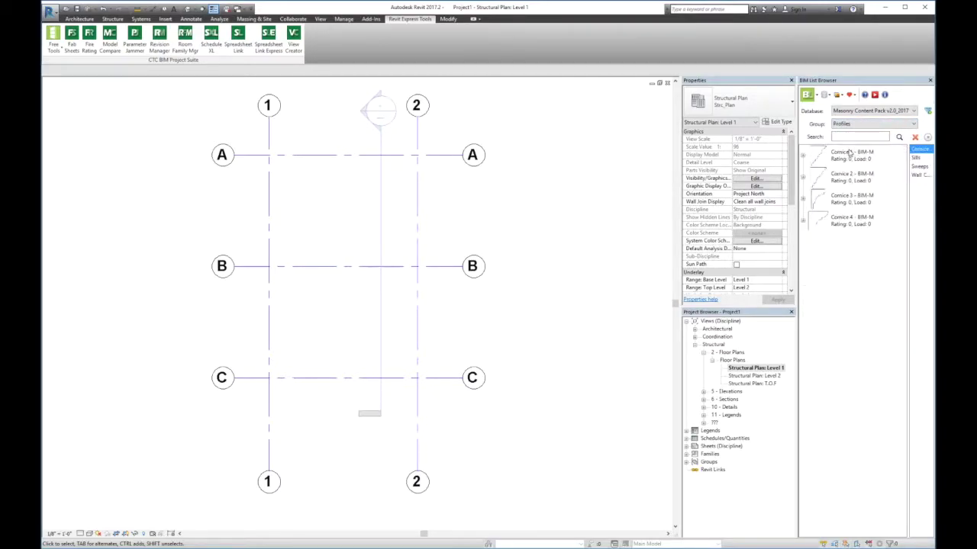
Load the third Ext_Brick Thin-Mod-Running type from Masonry Wall Standards into the active project.
click(850, 125)
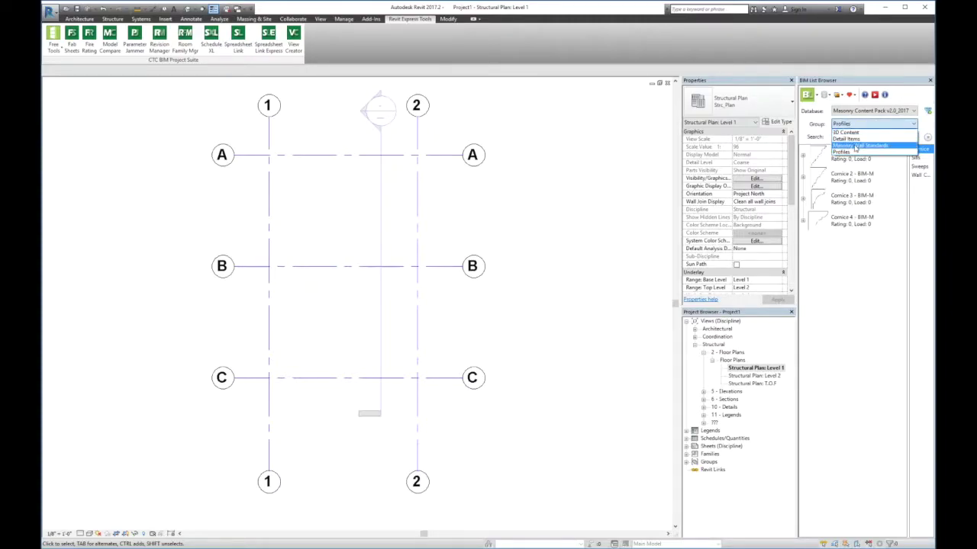
click(854, 146)
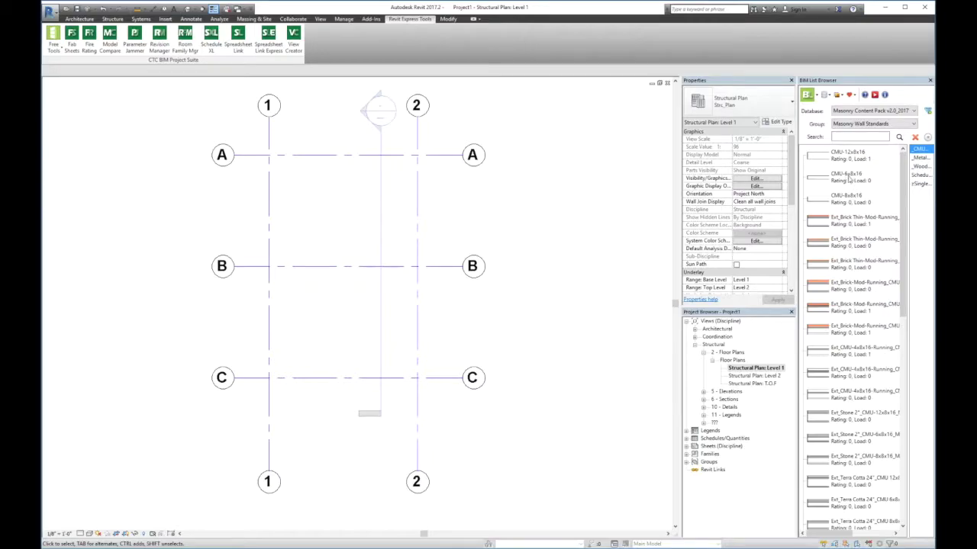
click(847, 265)
right_click(847, 266)
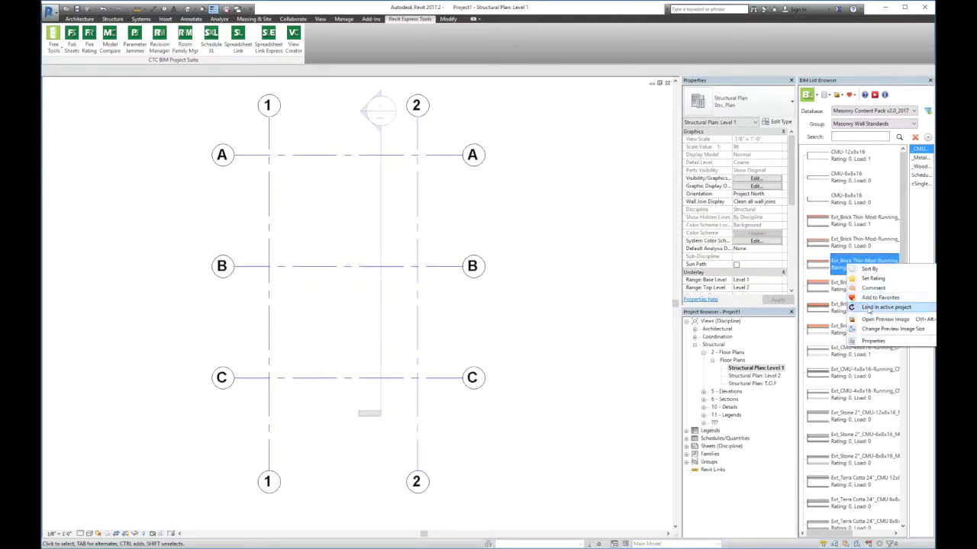
click(869, 308)
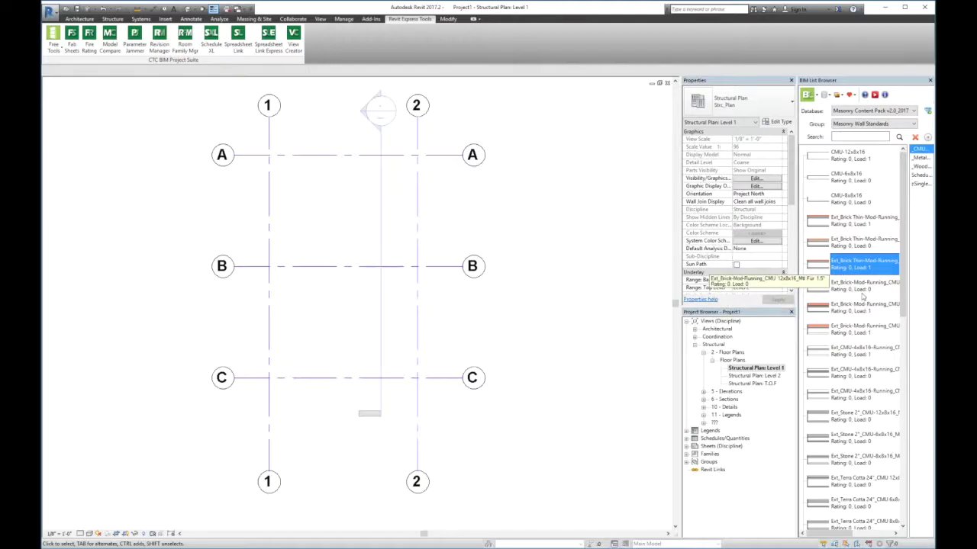
Check the neighbouring brick Mod-Running types, then browse the Metal, Wood and CMU wall lists.
click(864, 228)
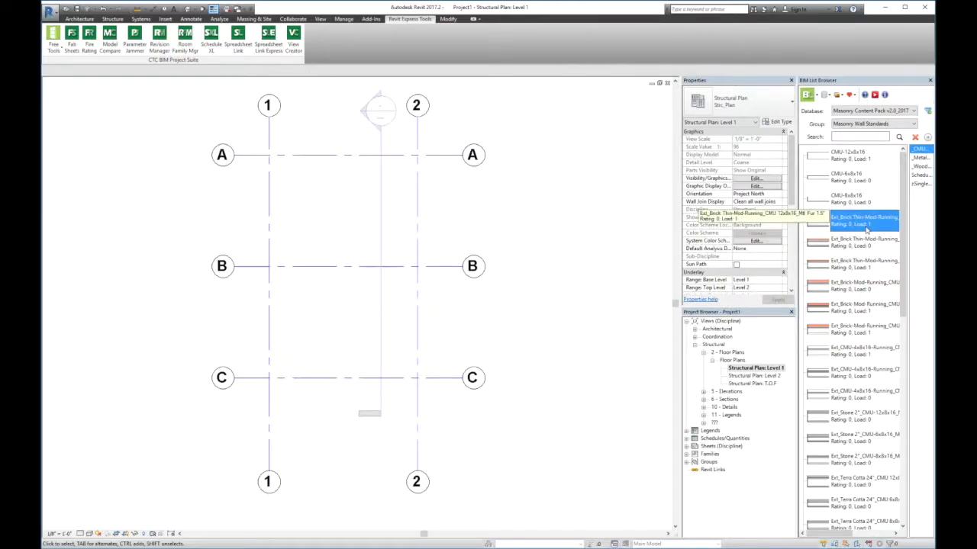
click(866, 309)
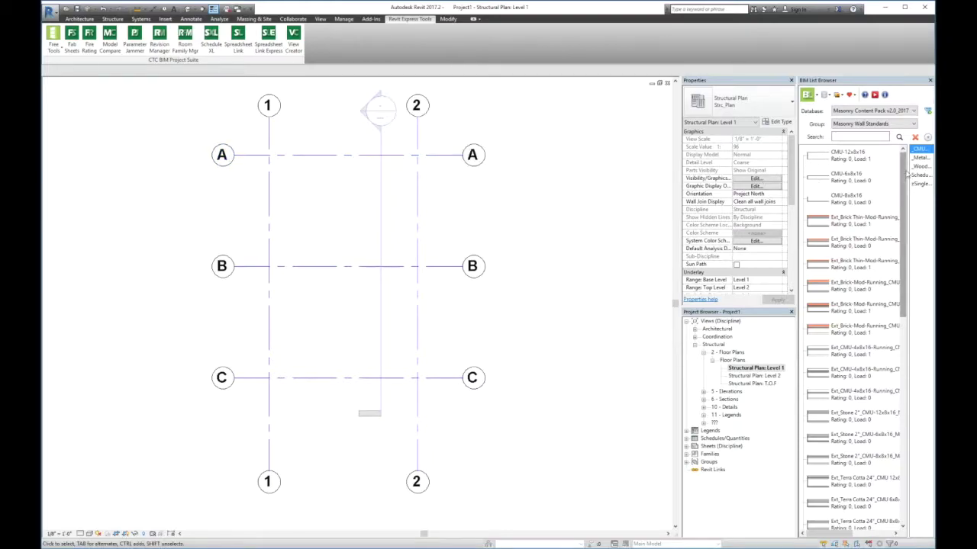
click(921, 158)
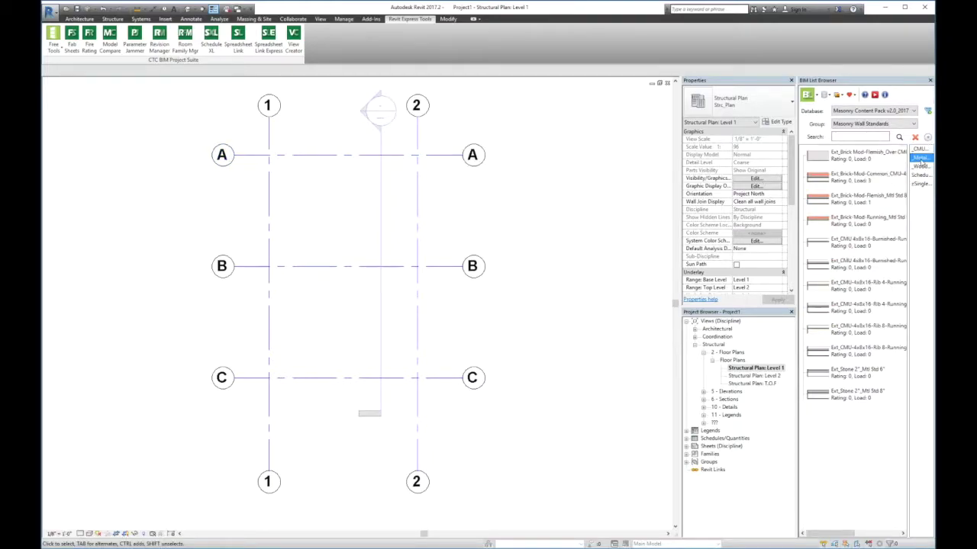
click(921, 167)
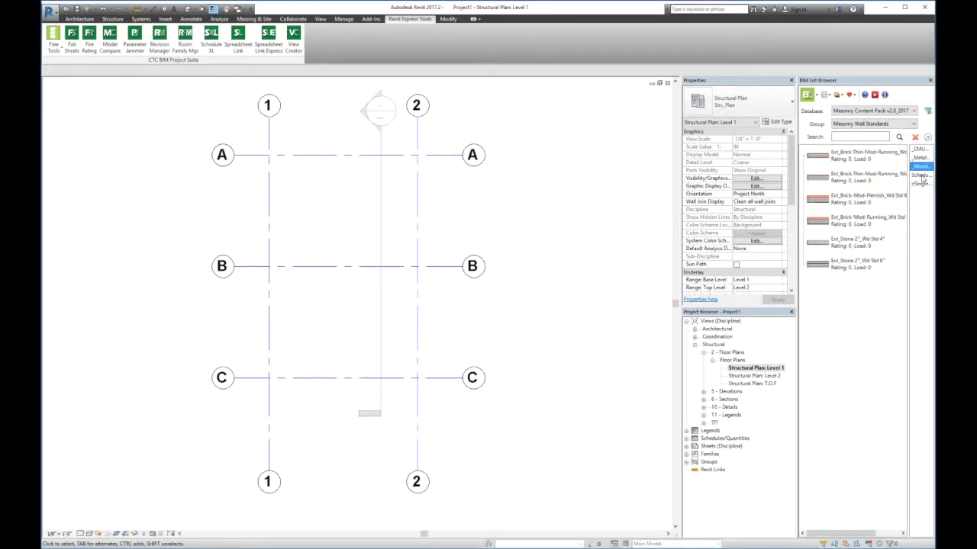
click(920, 150)
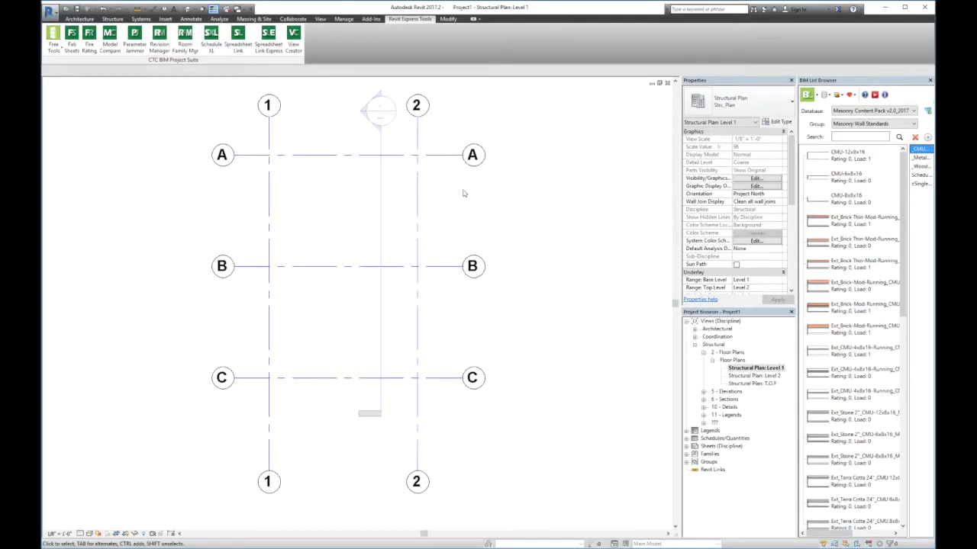
Draw a structural wall along grid C from grid 1 to grid 2.
click(113, 19)
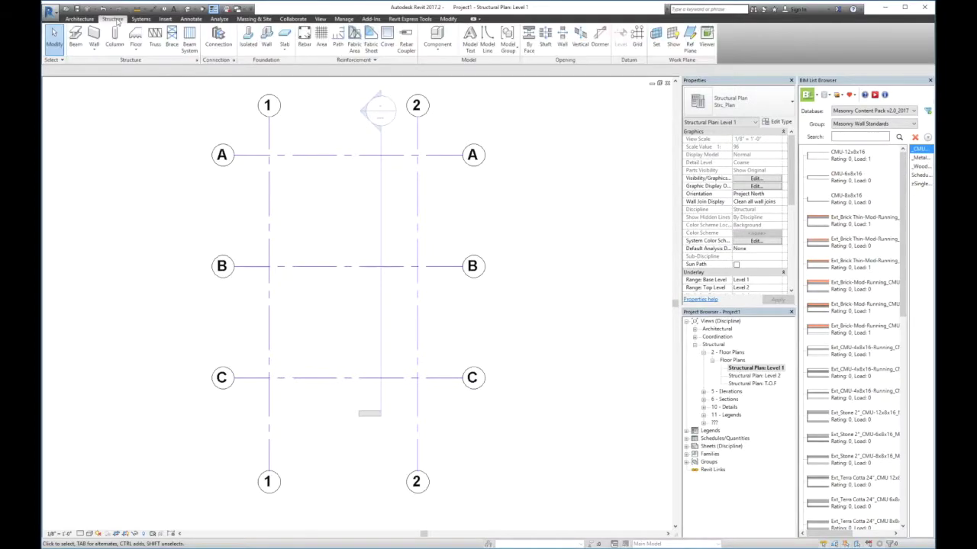
click(93, 34)
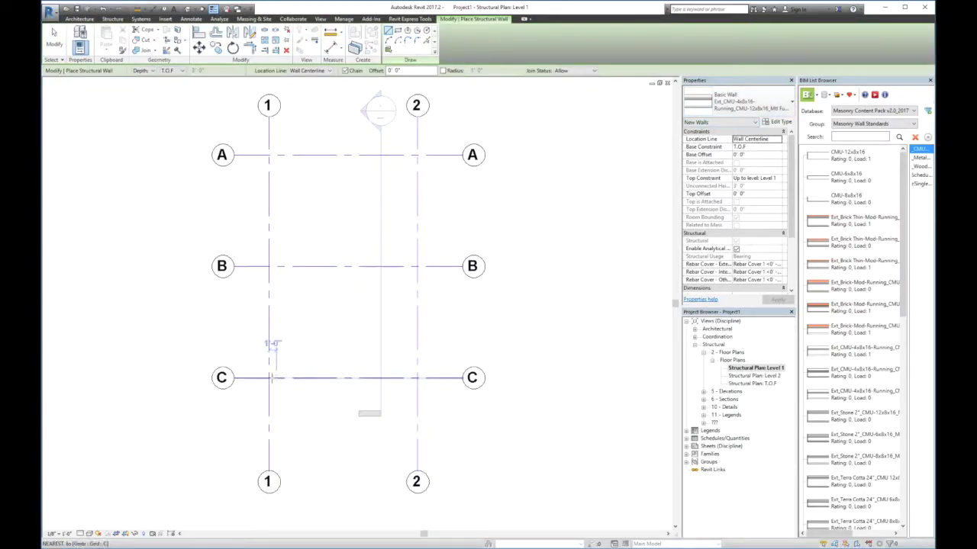
click(269, 378)
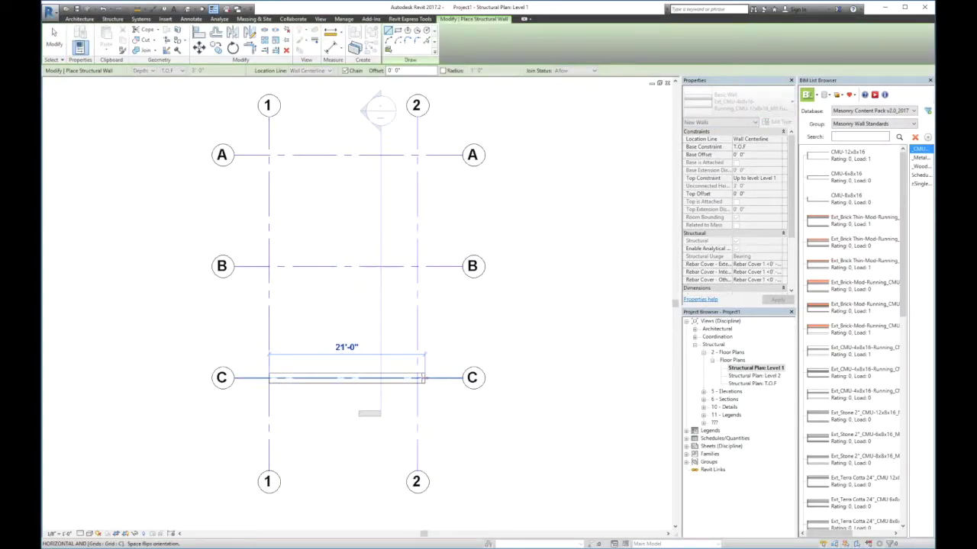
click(417, 378)
right_click(434, 363)
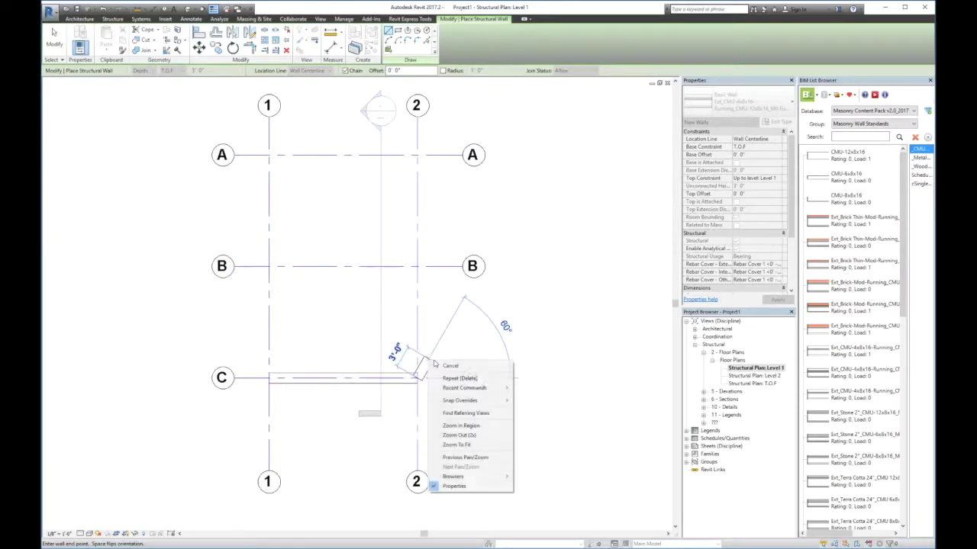
click(450, 365)
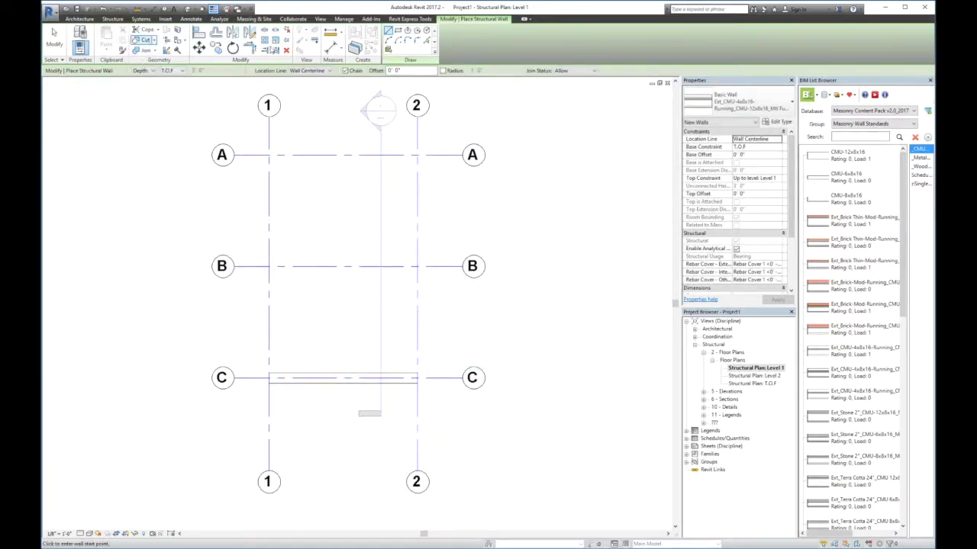
Draw an Ext_Brick-Mod-Flemish_Mtl Std 8" wall from B/1 to B/2.
click(736, 103)
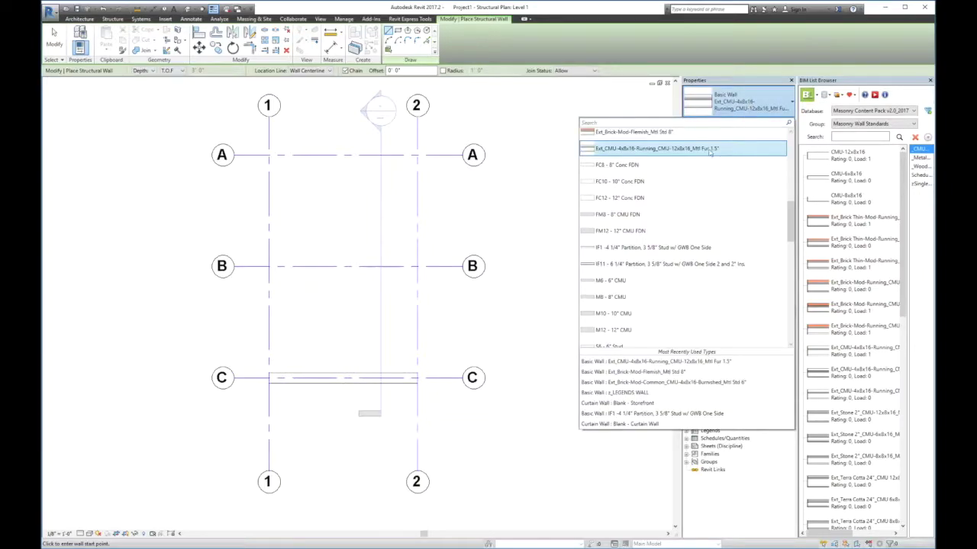
scroll(709, 152, up, 1)
click(686, 173)
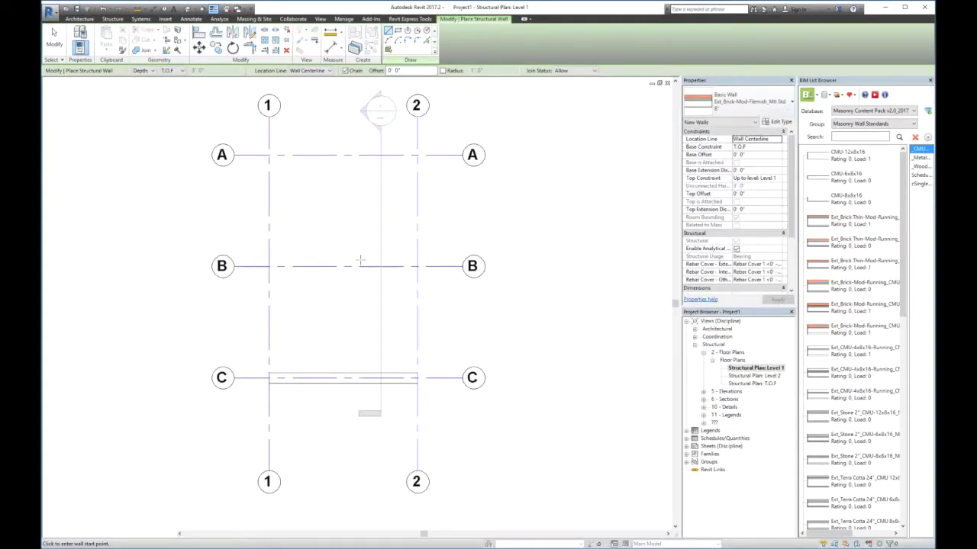
click(269, 266)
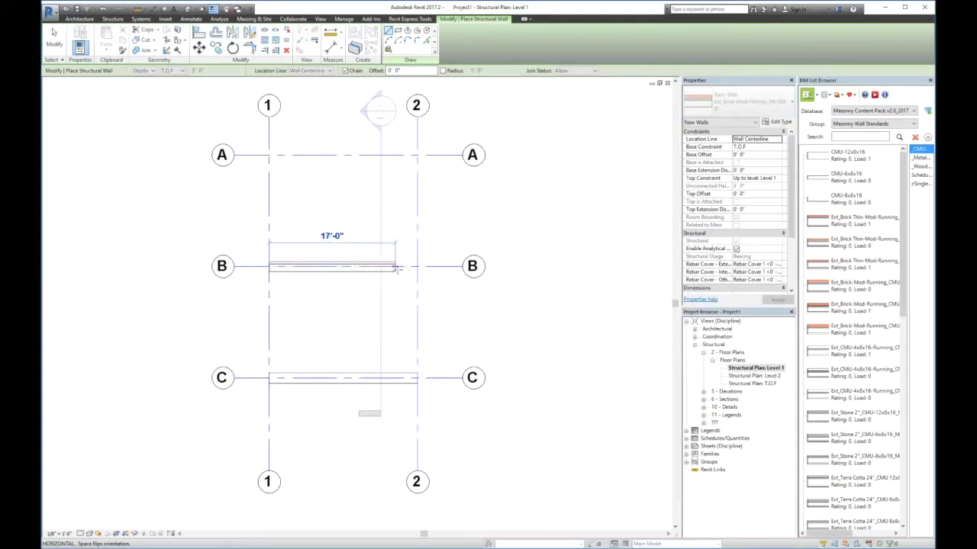
click(417, 267)
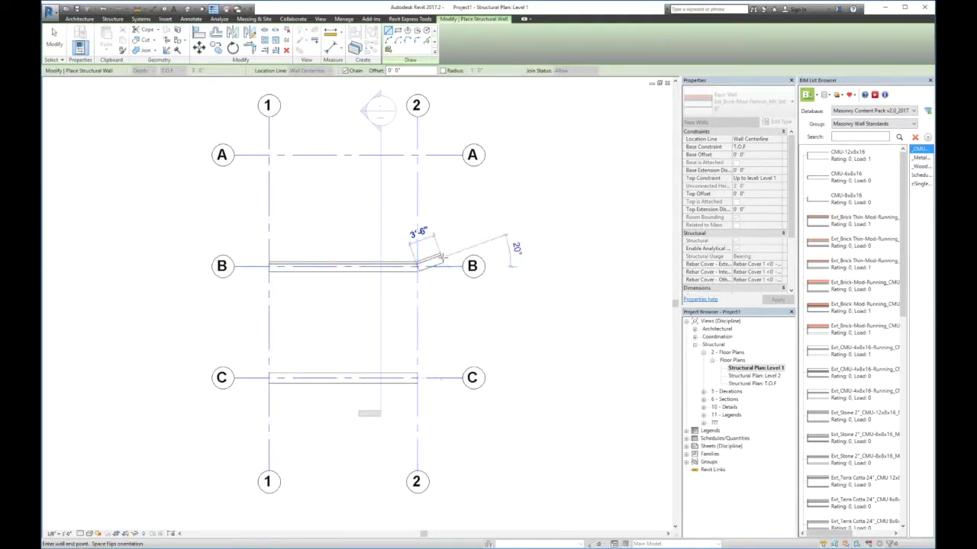
right_click(447, 262)
click(464, 264)
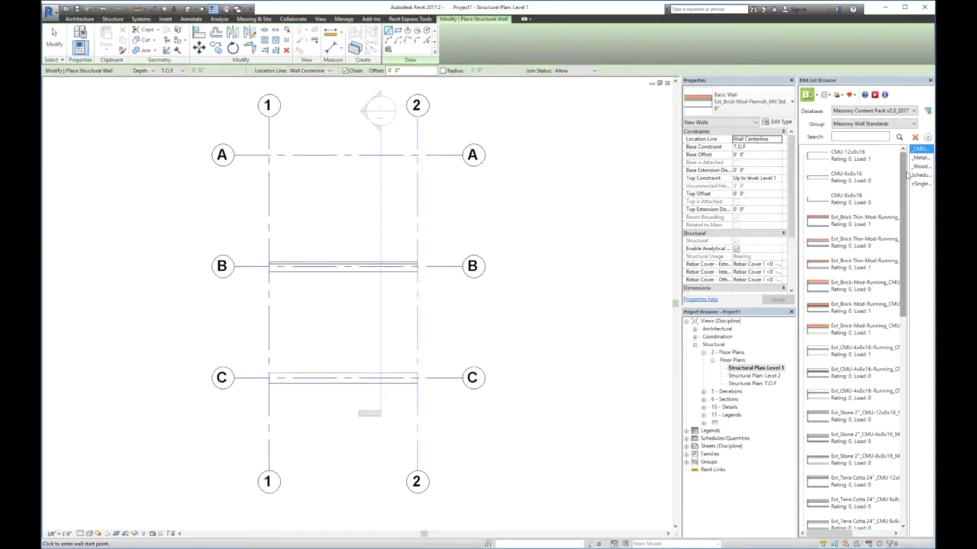
Draw an Acc_Mtl Stud_6" wall along grid A from A/1 to A/2.
click(737, 113)
scroll(710, 166, up, 3)
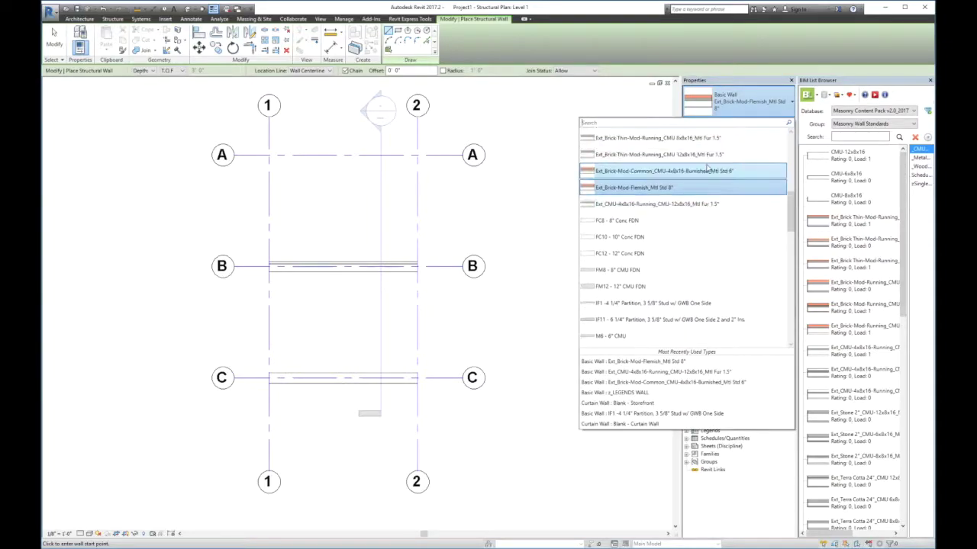
scroll(710, 167, up, 5)
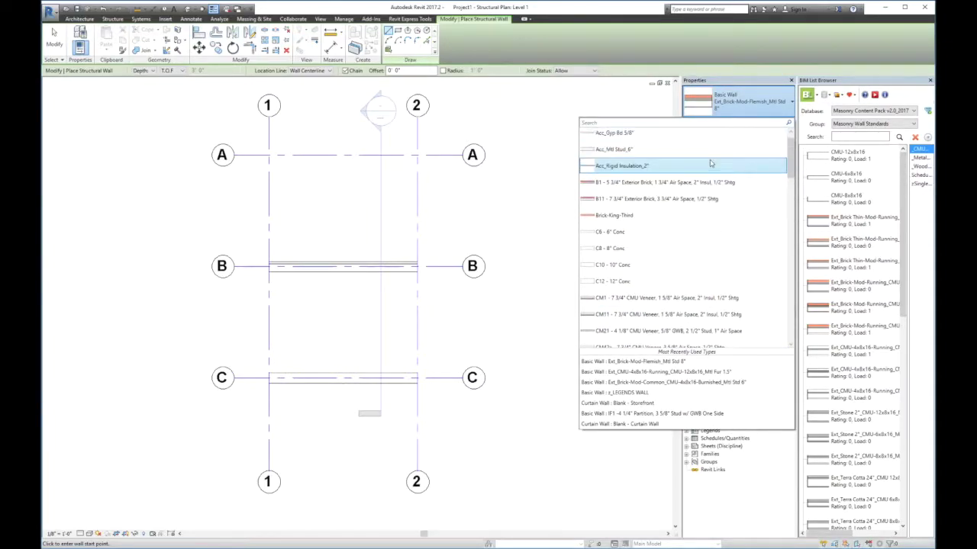
click(694, 165)
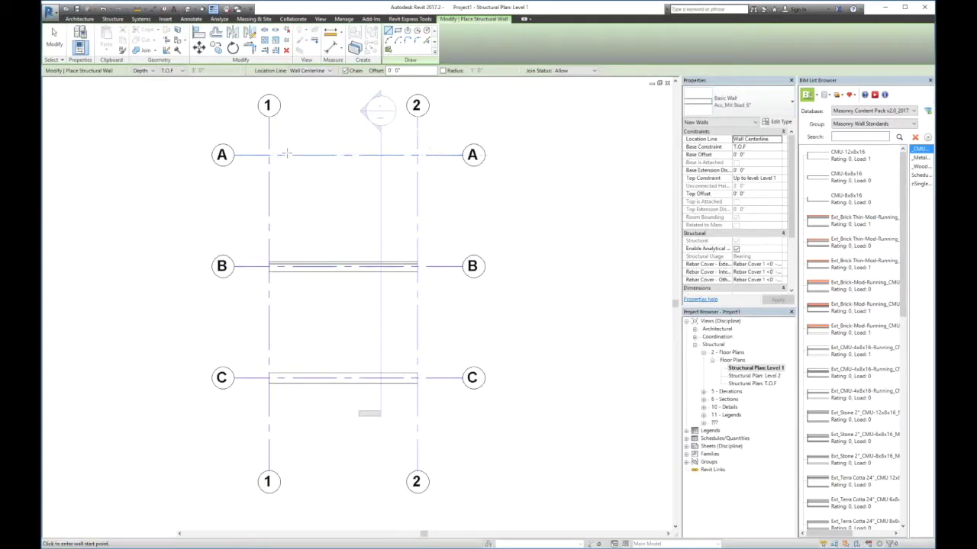
click(269, 154)
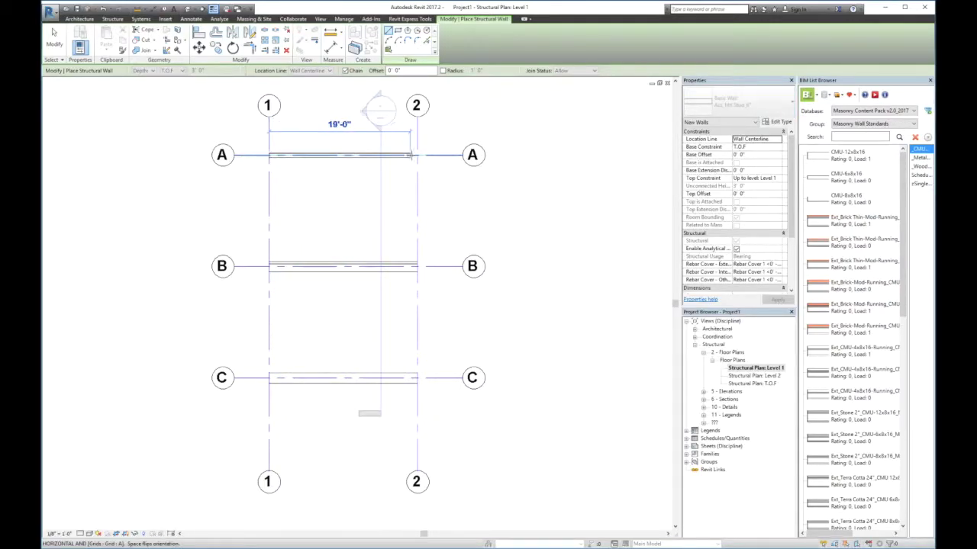
click(416, 155)
right_click(418, 156)
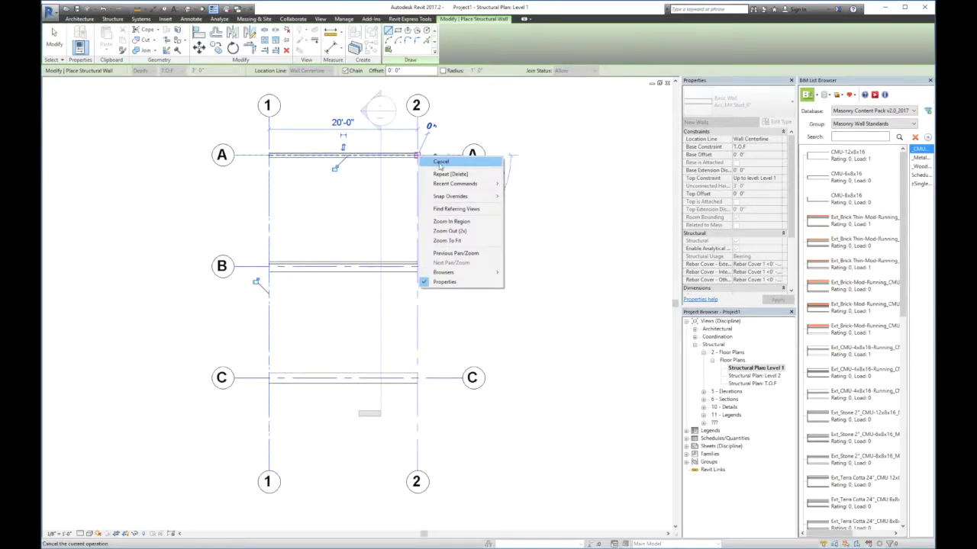
click(442, 161)
Add an Acc_Rigid Insulation_2" wall beside the stud wall, located by Finish Face: Interior, to grid 2.
click(740, 111)
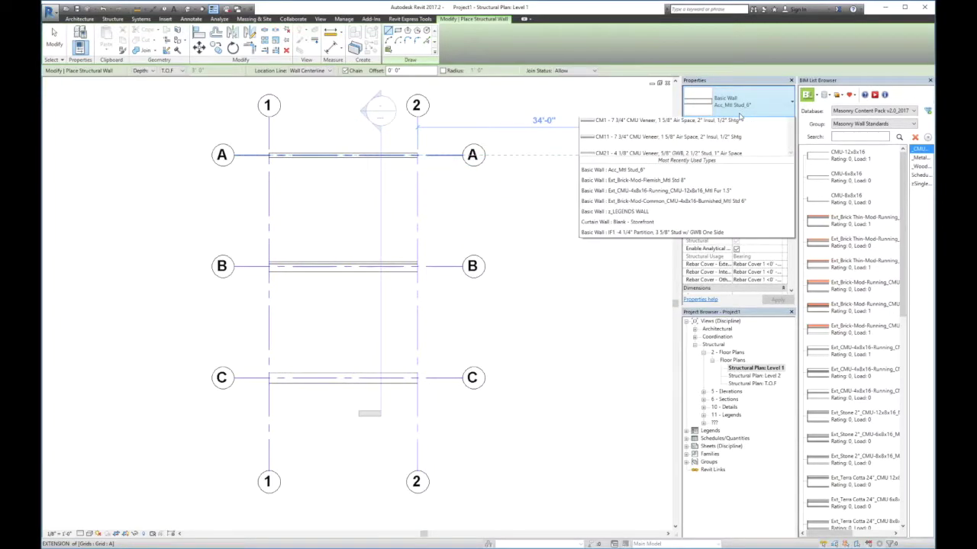
scroll(256, 151, up, 4)
click(268, 155)
middle_drag(376, 141, 218, 185)
click(525, 207)
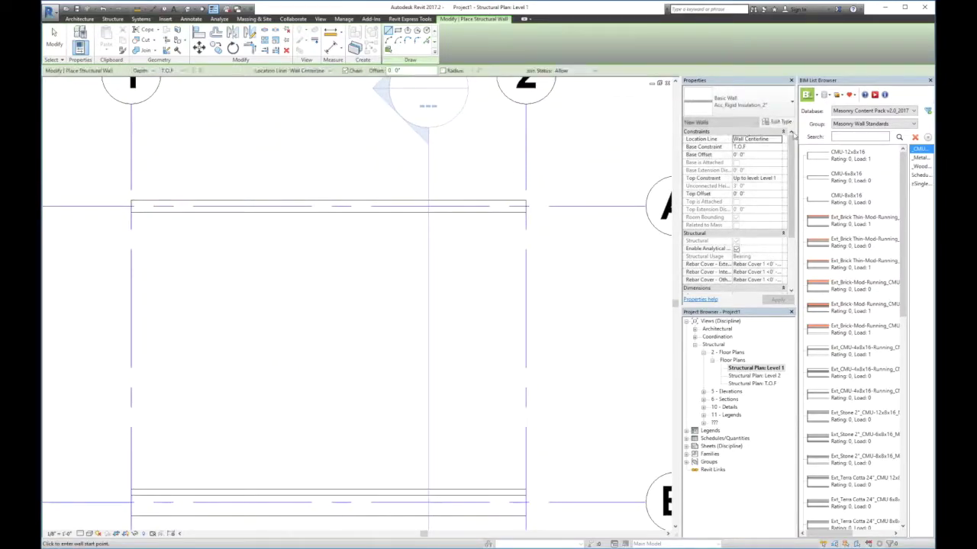
click(755, 139)
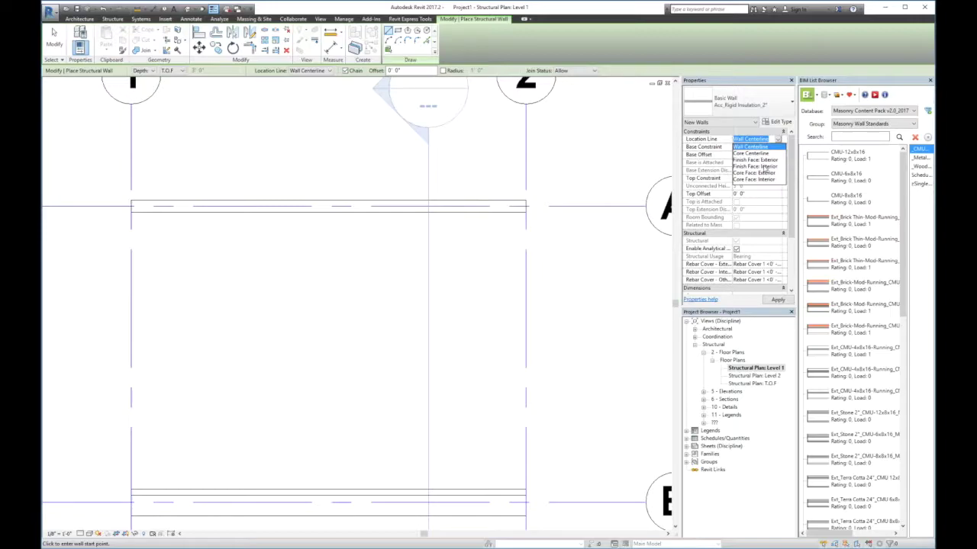
click(765, 167)
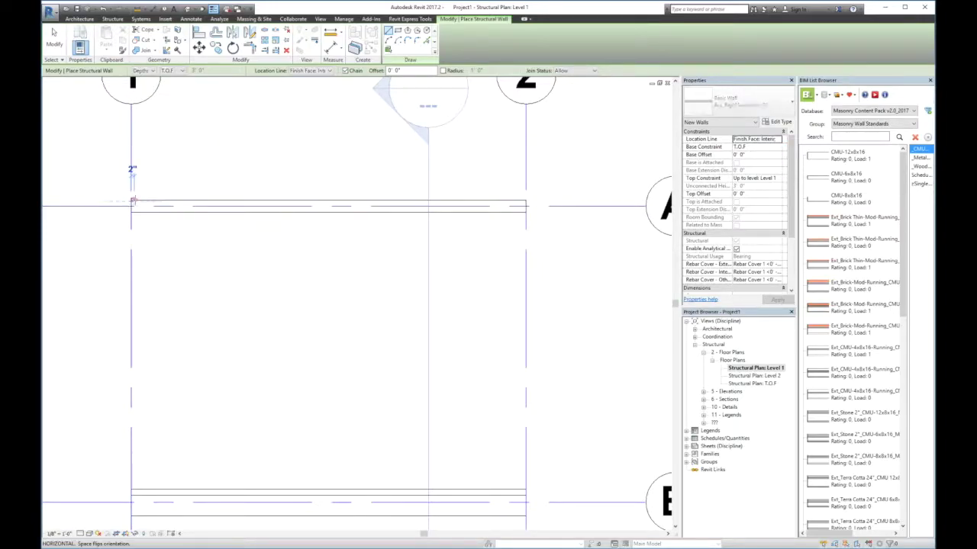
click(131, 201)
right_click(135, 200)
click(139, 203)
click(131, 201)
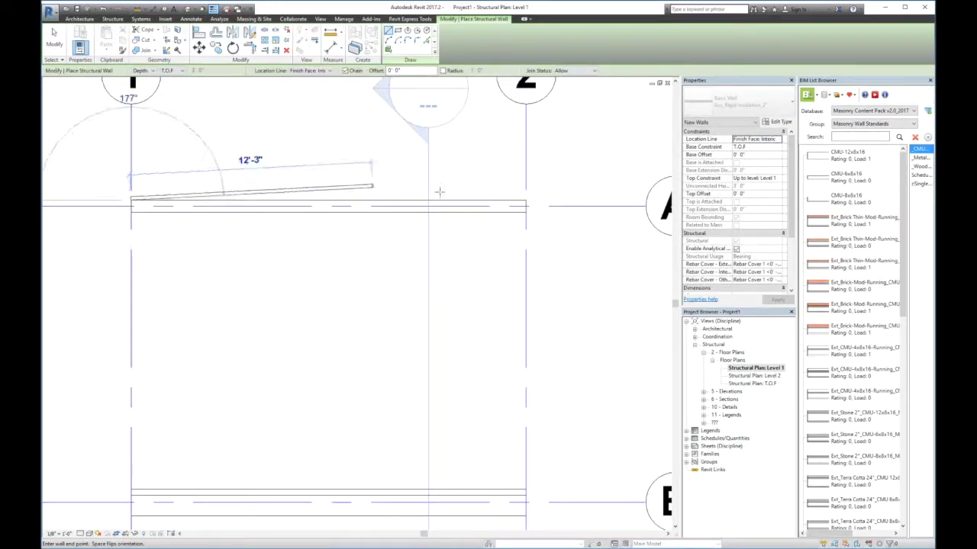
click(525, 198)
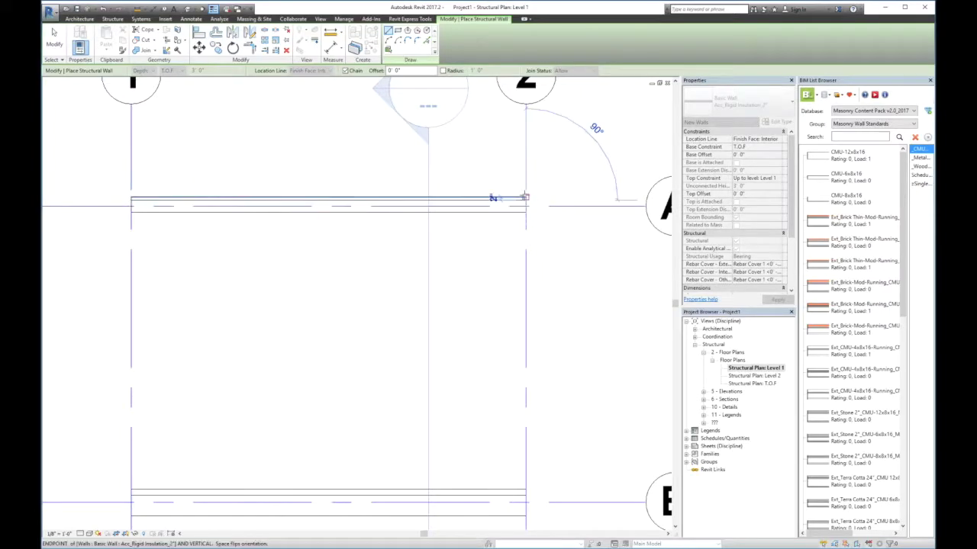
right_click(563, 183)
click(573, 190)
Add a 20'-0" Brick-King-Third wall from the insulation's left end to grid 2.
click(766, 111)
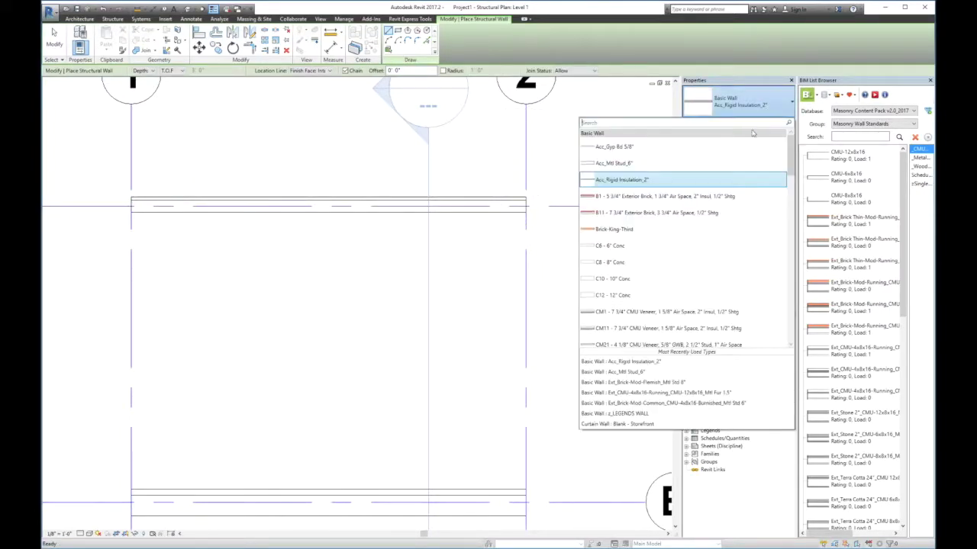
click(656, 229)
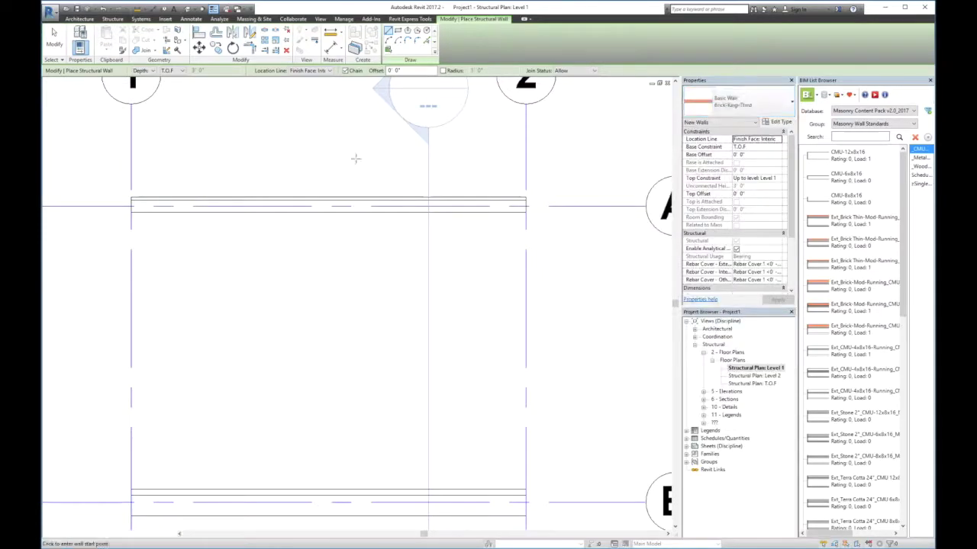
click(130, 198)
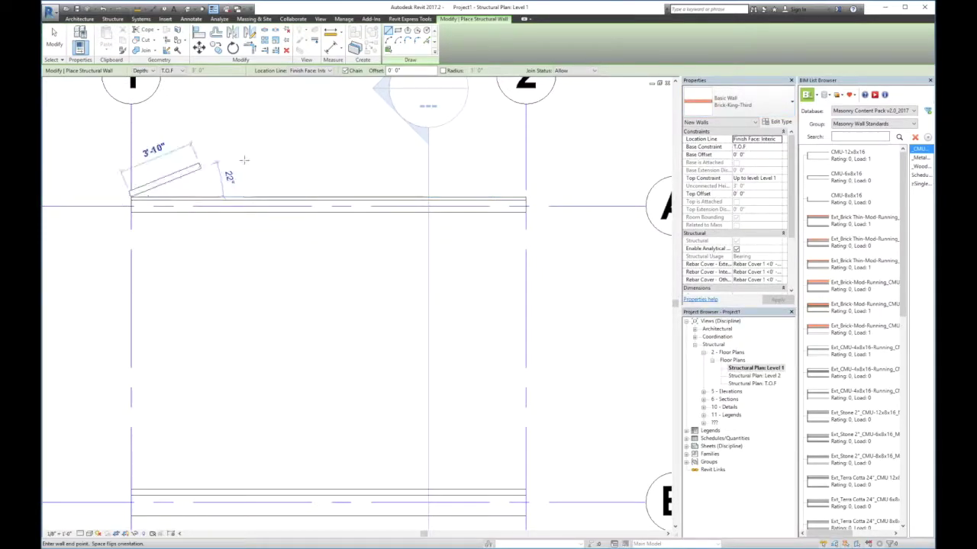
click(524, 197)
right_click(536, 197)
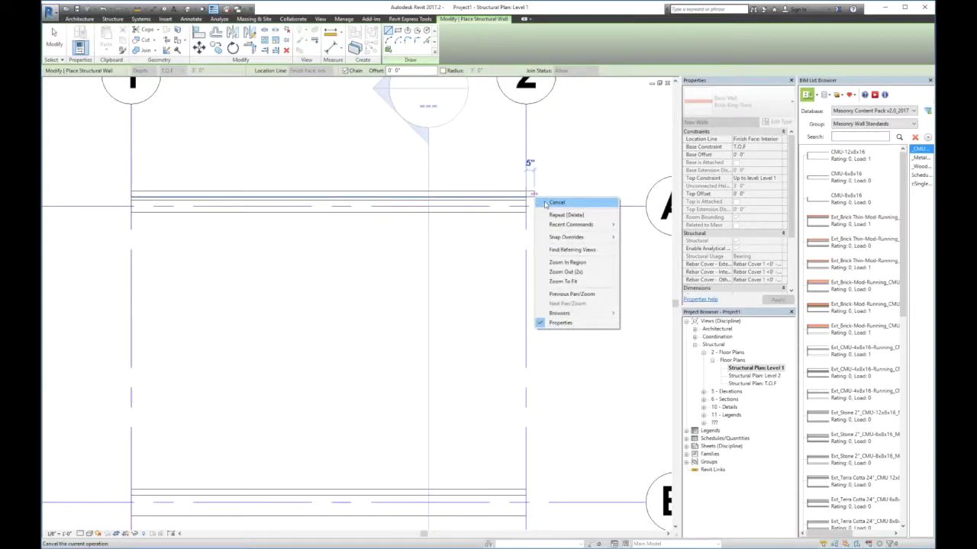
click(556, 202)
scroll(520, 180, down, 3)
Window-select everything across grids A, B and C and filter it down to the five walls.
right_click(515, 197)
click(536, 204)
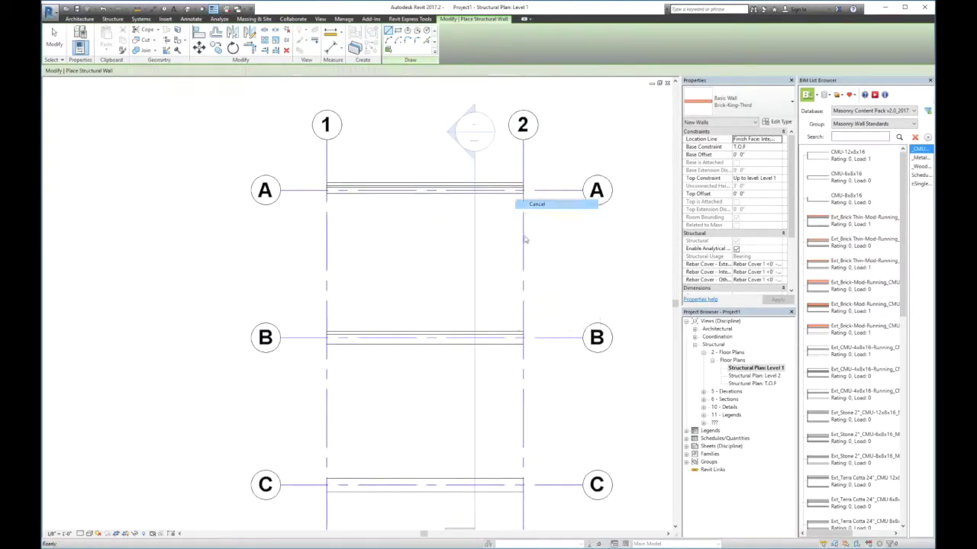
click(430, 487)
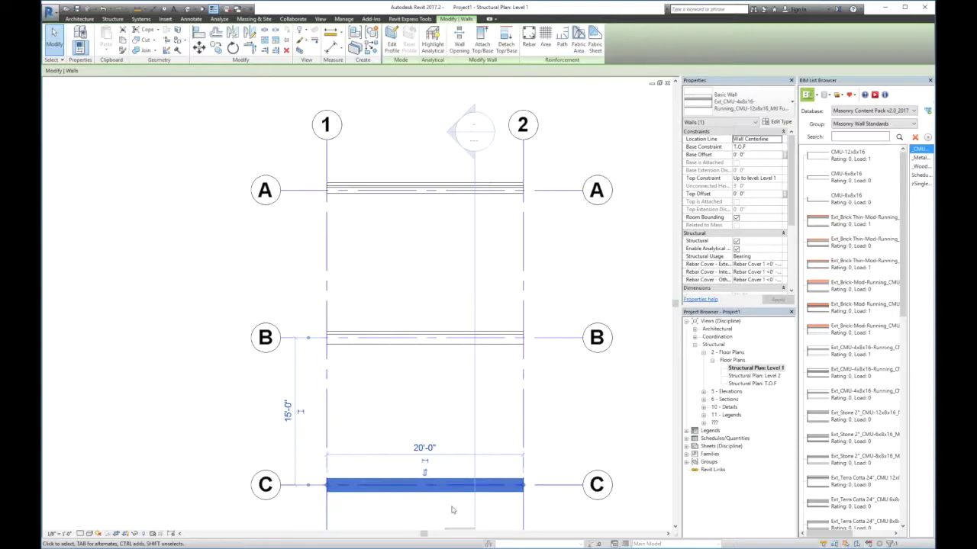
drag(452, 510, 419, 170)
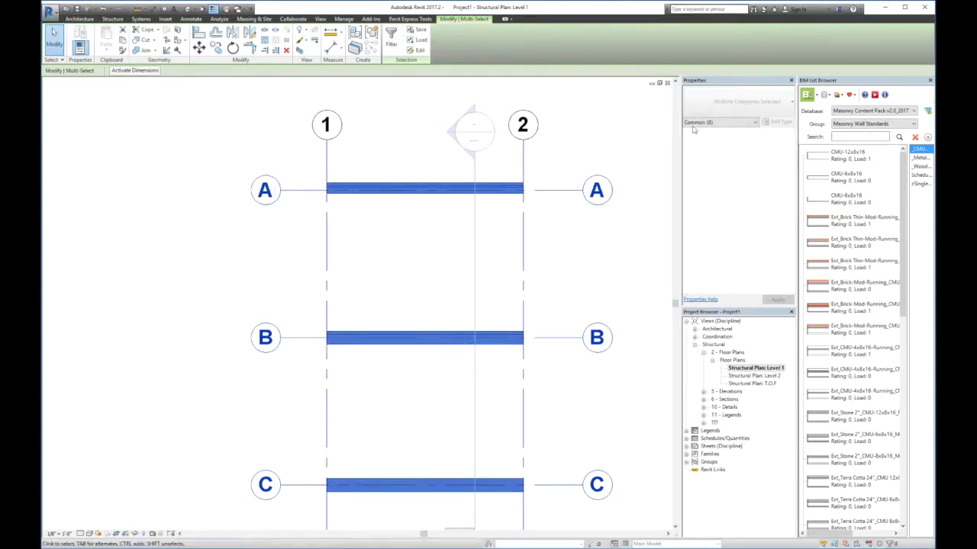
click(391, 38)
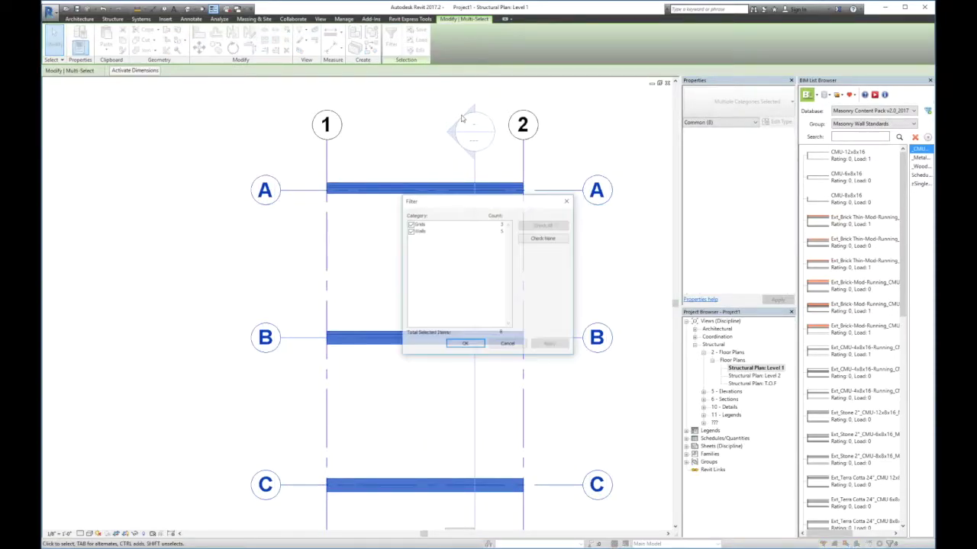
click(537, 240)
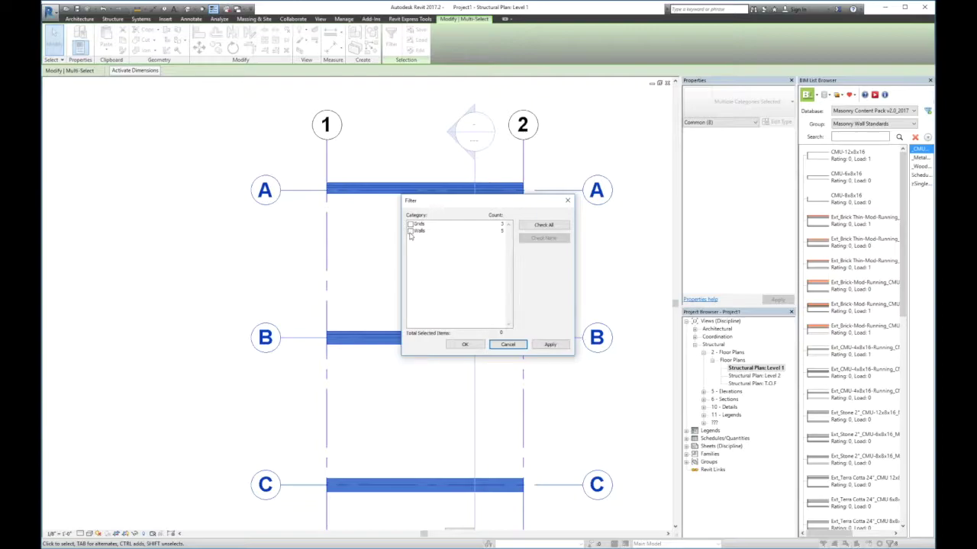
click(410, 231)
click(463, 345)
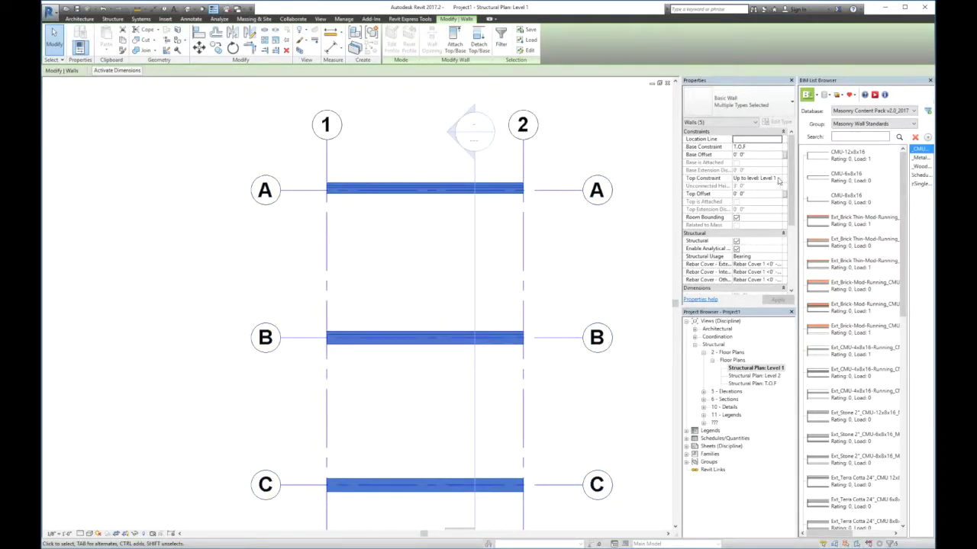
Set the walls' Top Constraint to Up to level: Level 2 and apply.
click(780, 180)
click(778, 178)
click(767, 206)
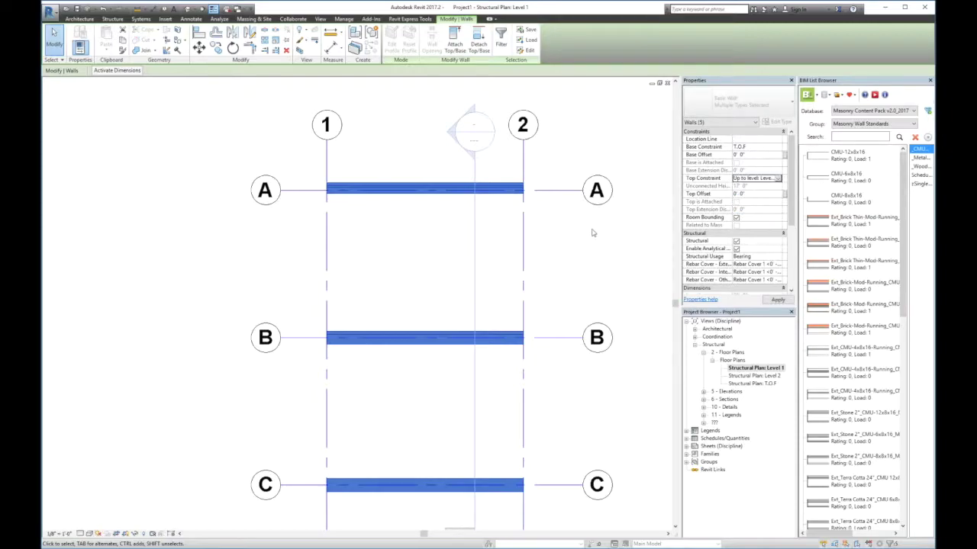
click(580, 236)
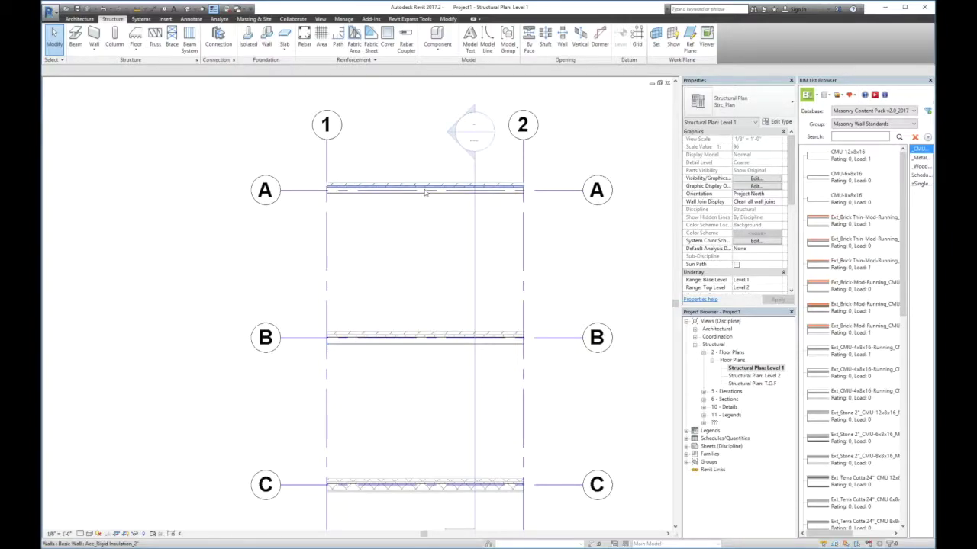
Open Section 2 and click through the grid C and grid B walls to check their types.
right_click(489, 147)
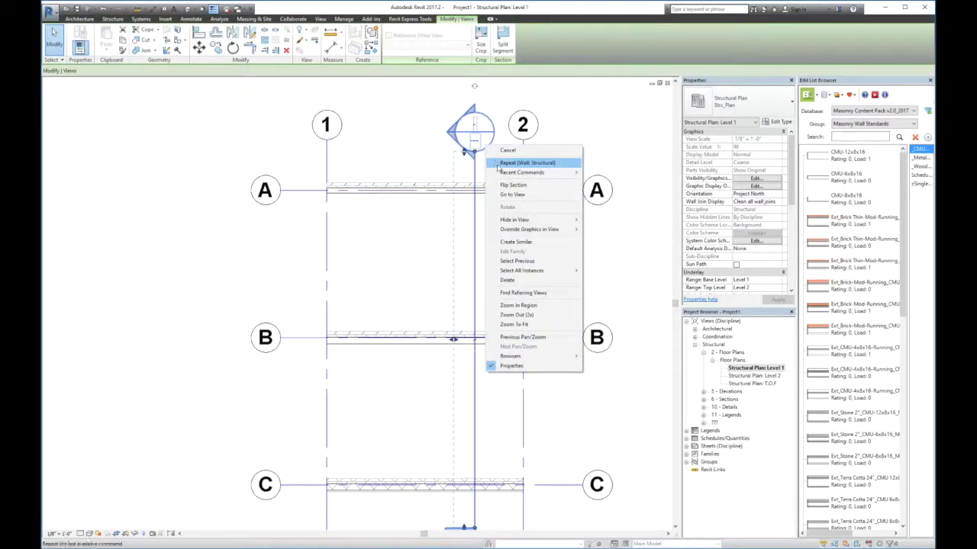
click(517, 195)
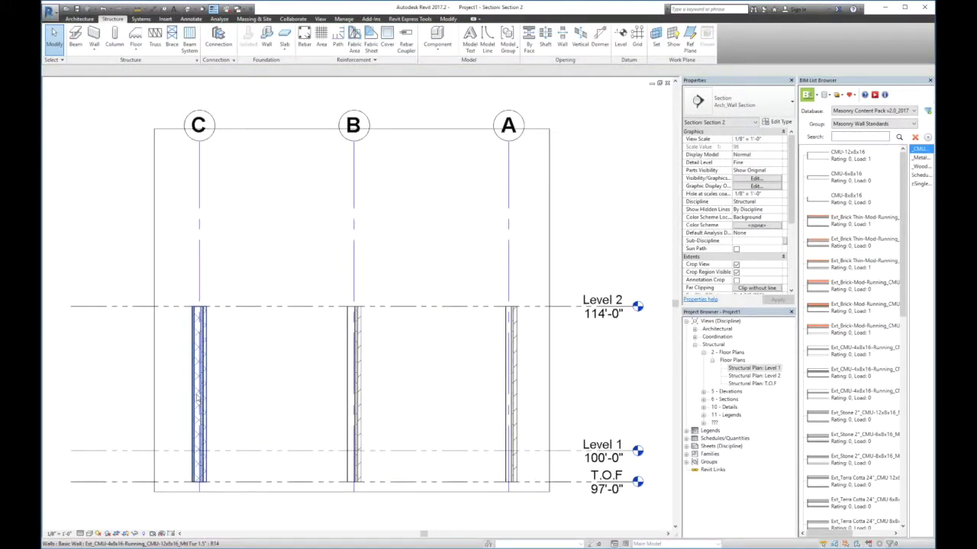
click(196, 401)
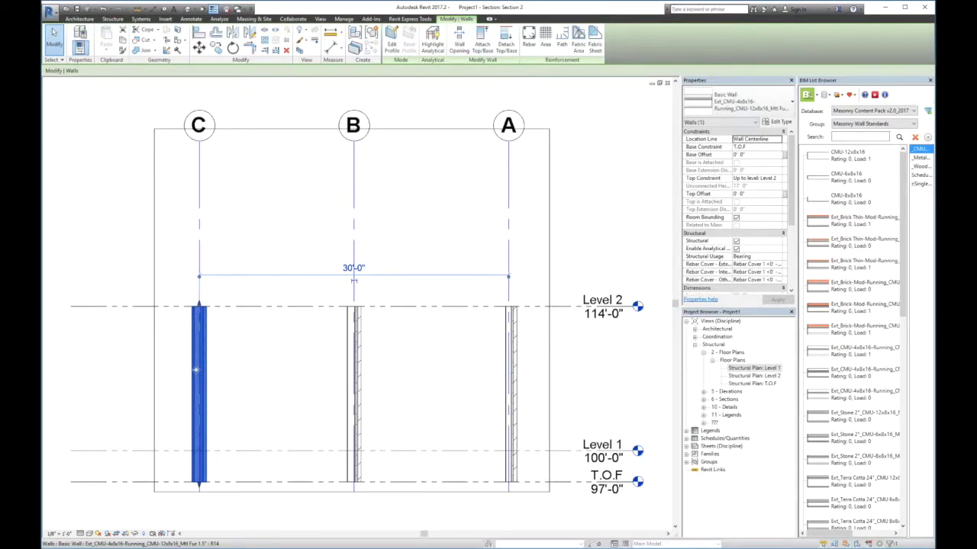
click(296, 367)
click(354, 349)
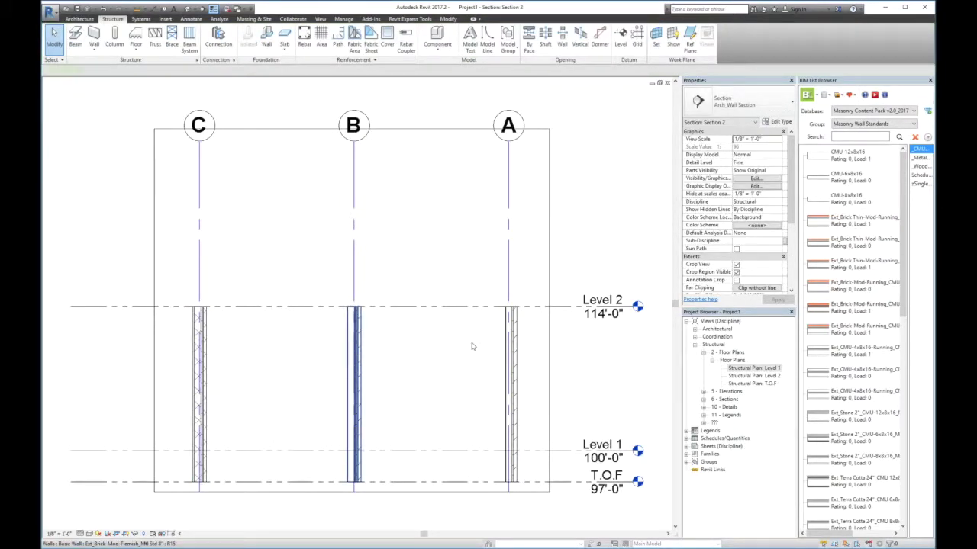
click(471, 344)
click(506, 357)
scroll(519, 343, up, 3)
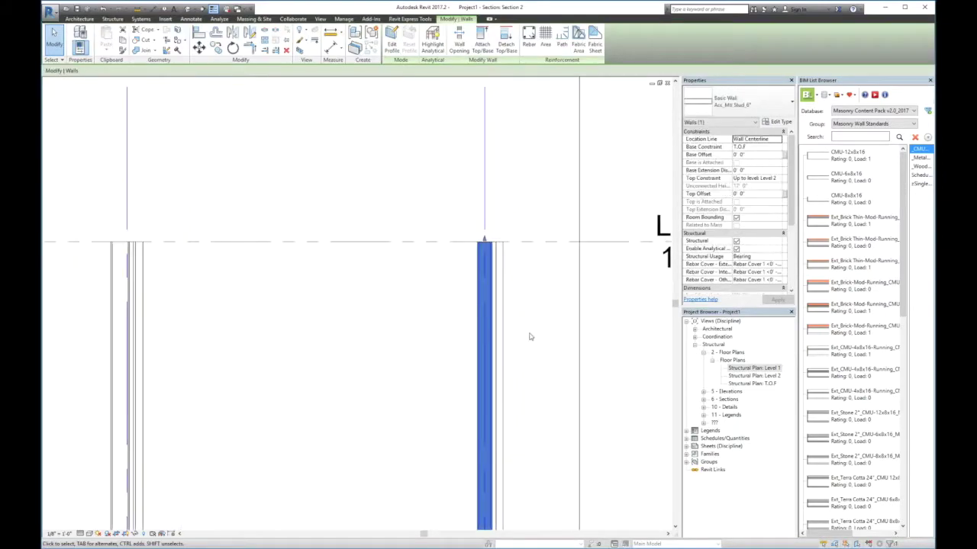
click(517, 263)
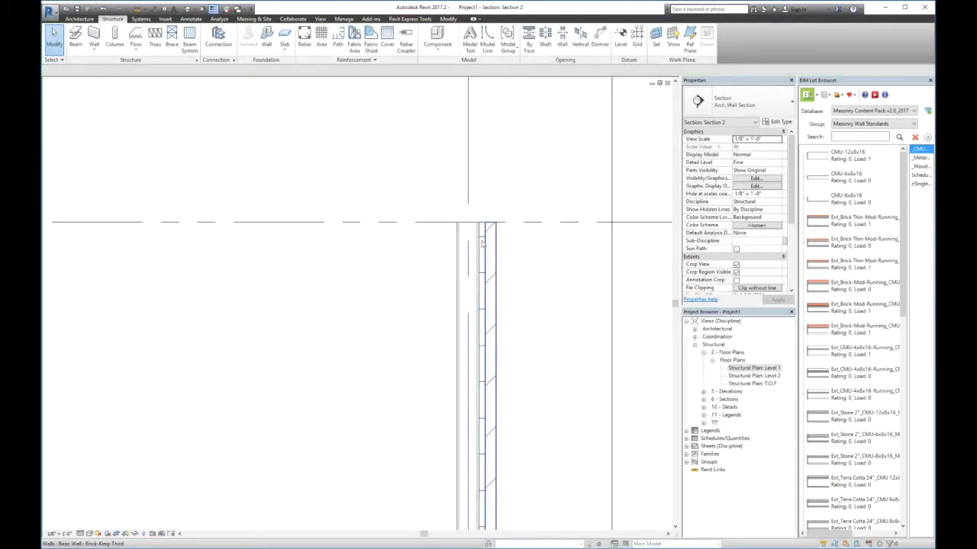
Select the insulation, Brick-King-Third and CMU walls, then open the CMU wall's Edit Type.
click(482, 243)
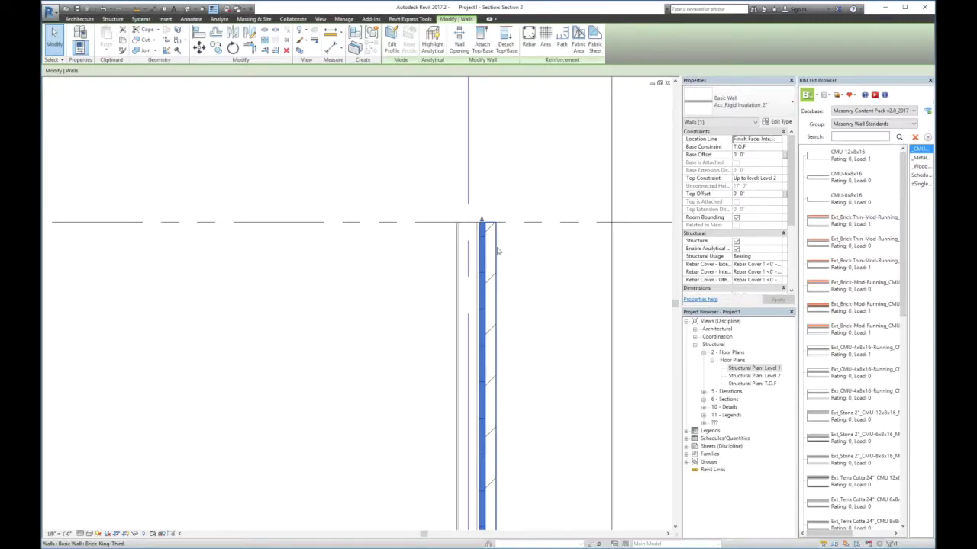
click(498, 252)
click(544, 255)
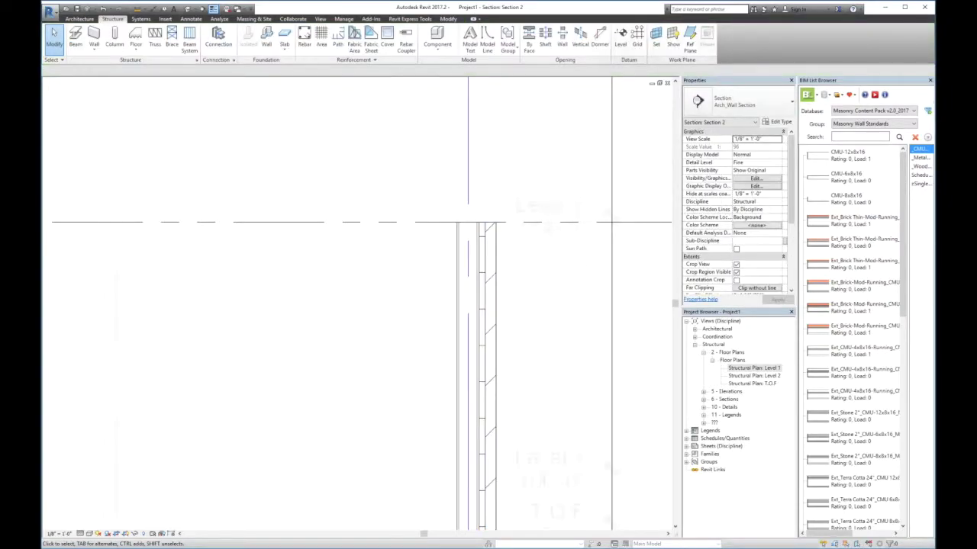
scroll(295, 233, down, 3)
middle_drag(294, 233, 424, 235)
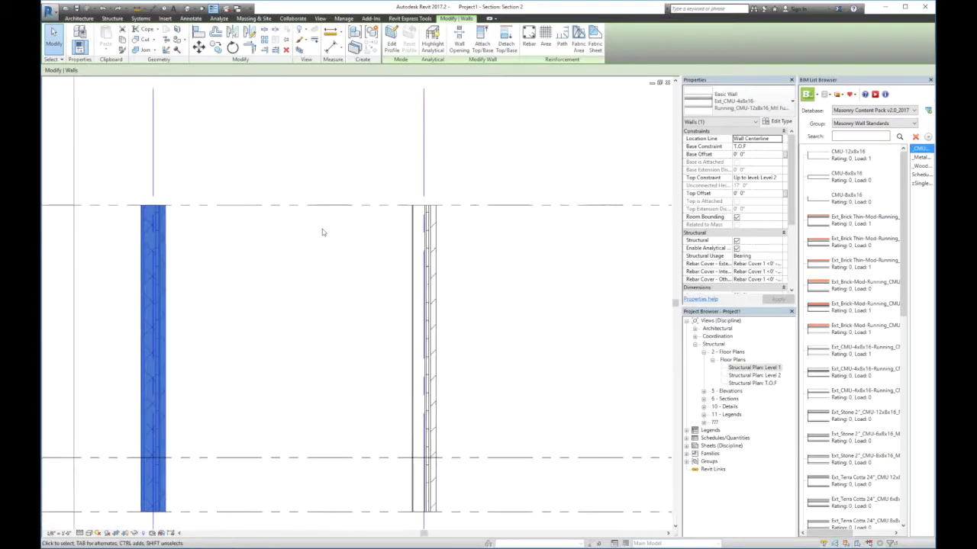
middle_drag(322, 229, 438, 229)
scroll(355, 209, up, 1)
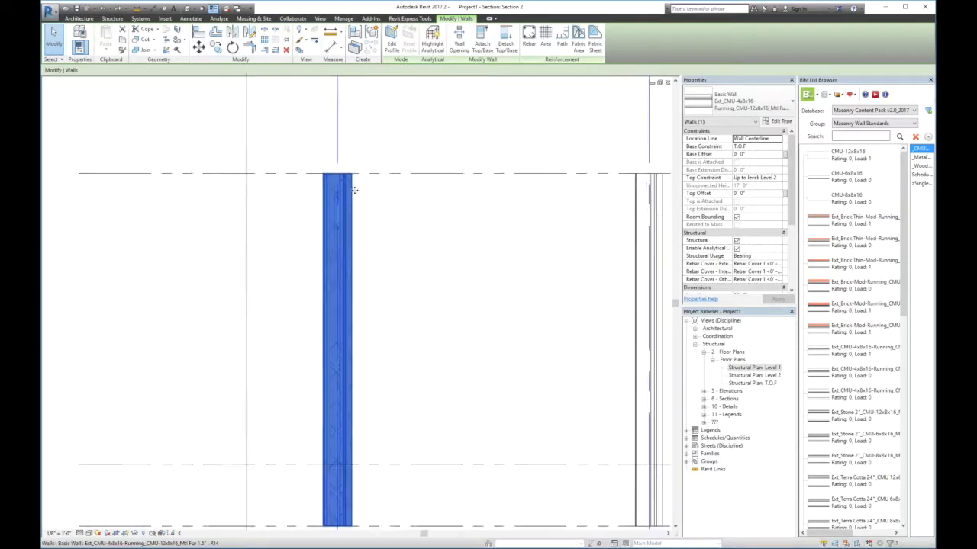
click(777, 122)
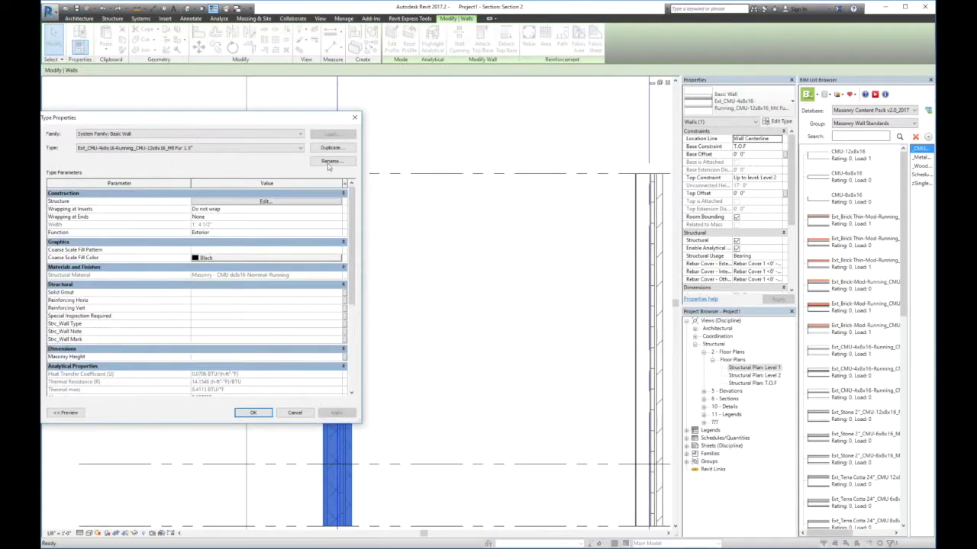
Set the Structure [1] layer to 11.625" in Edit Assembly, review the other layers, and confirm both dialogs.
click(286, 205)
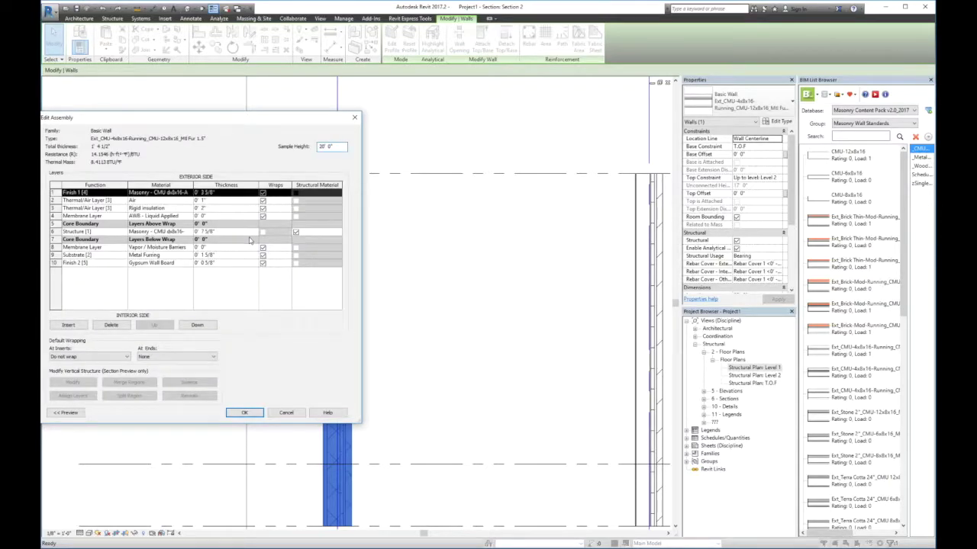
click(248, 232)
text(11.625)
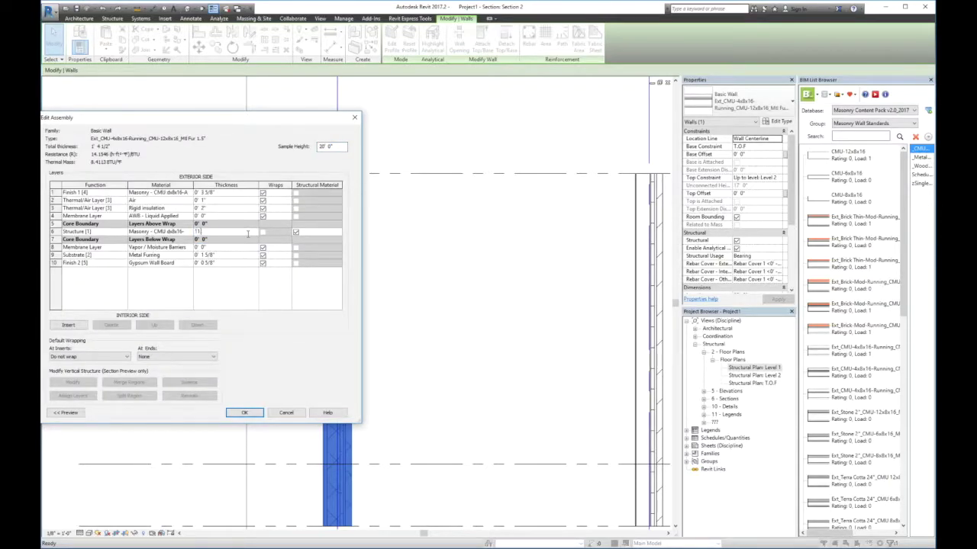
text(")
click(209, 216)
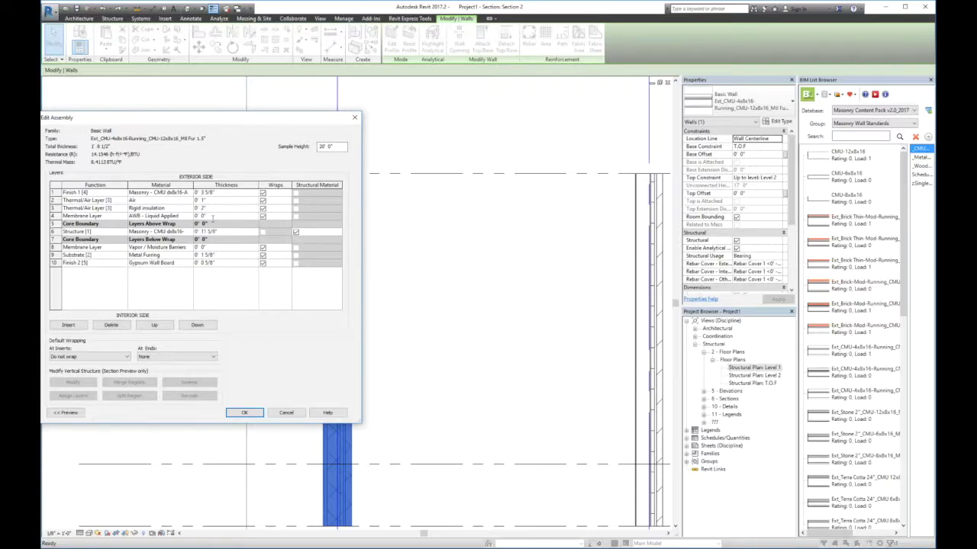
click(225, 233)
click(228, 248)
click(227, 257)
click(154, 325)
click(191, 325)
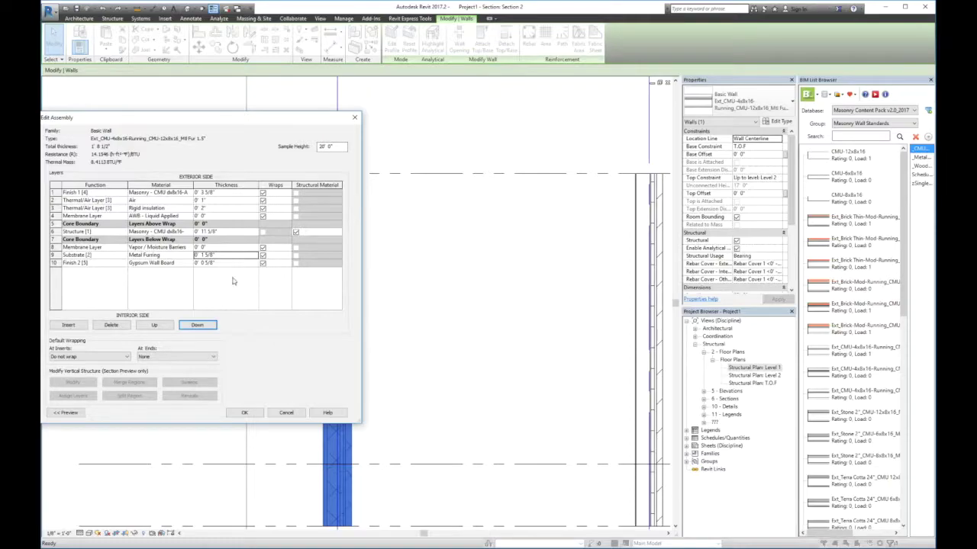
click(255, 412)
click(255, 412)
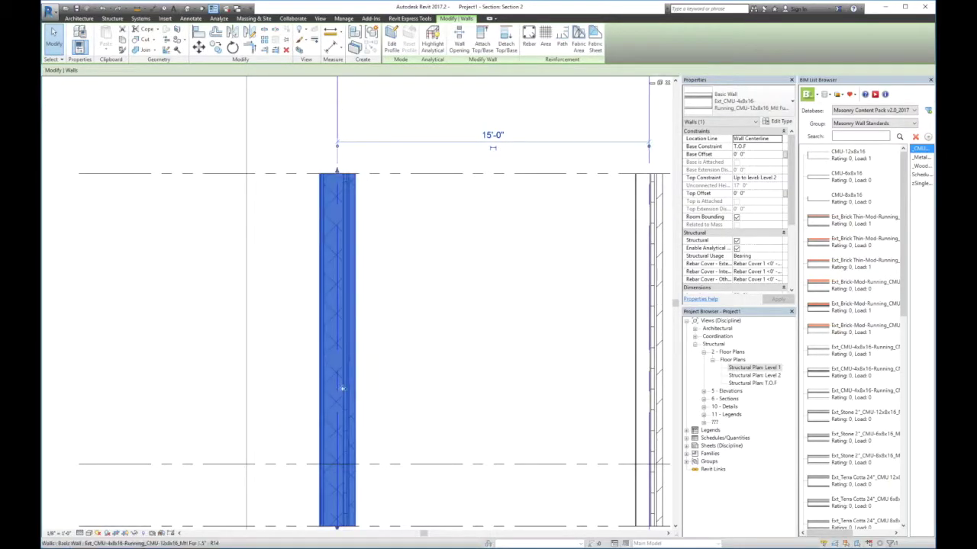
Switch the BIM List Browser to Detail Items and pick the 12" x 8" x 16" Bond Beams_Double-Section size.
click(371, 362)
scroll(359, 298, down, 2)
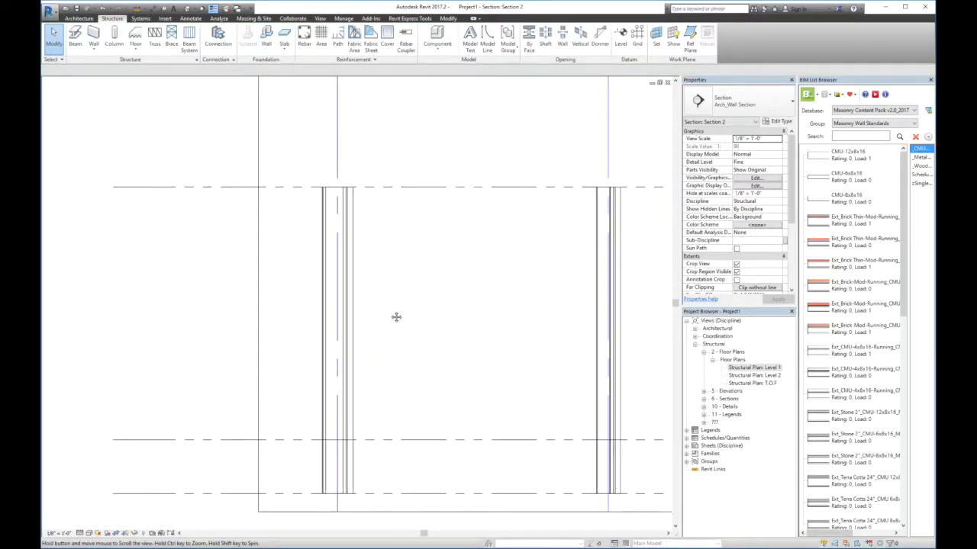
middle_drag(396, 316, 359, 297)
scroll(327, 290, up, 1)
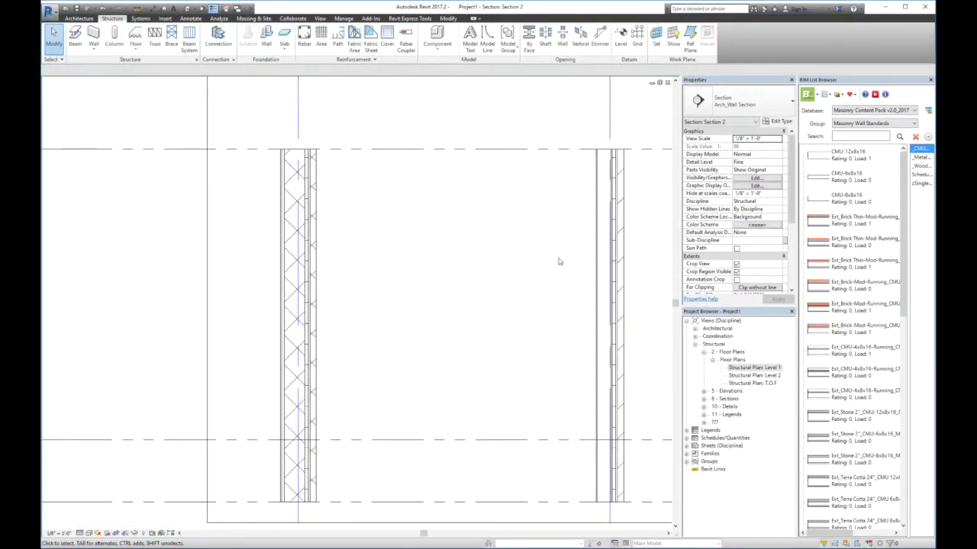
click(885, 125)
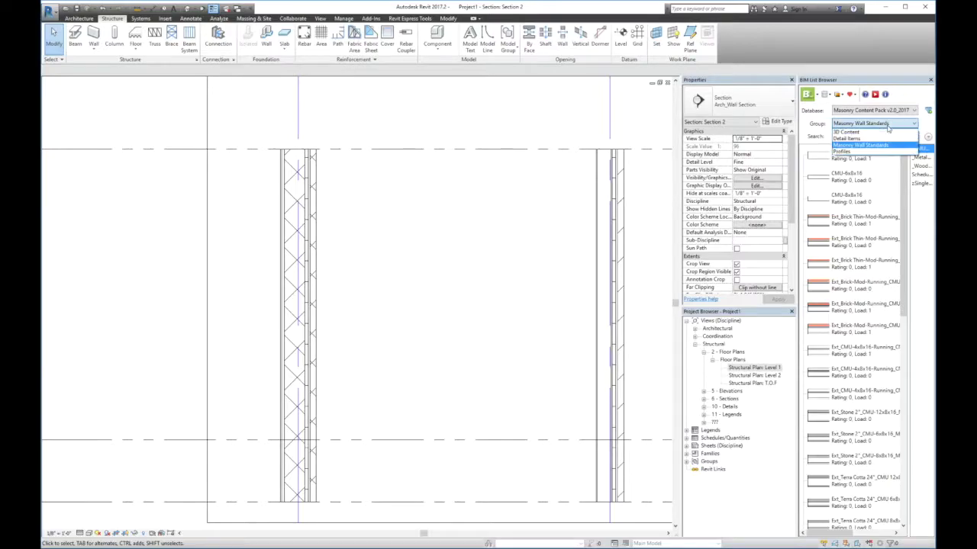
click(876, 138)
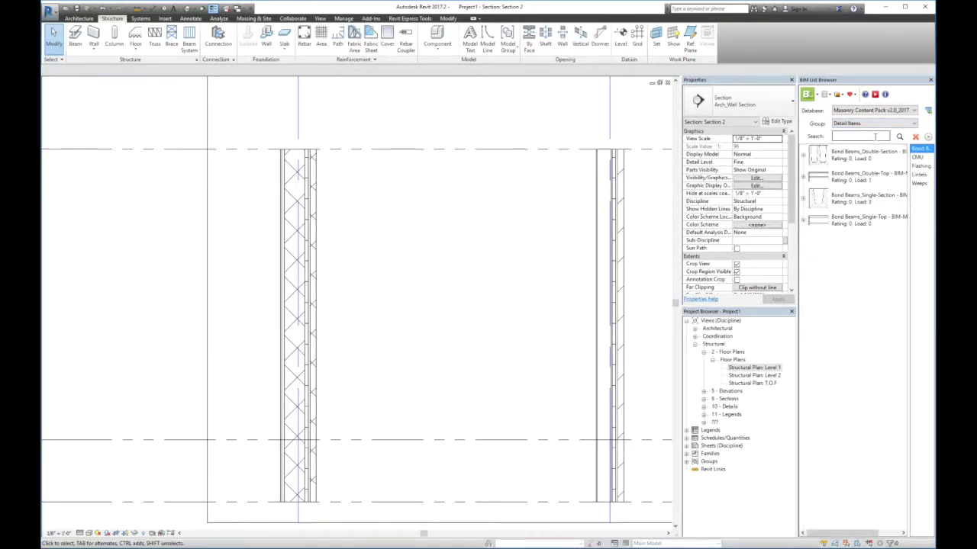
click(803, 199)
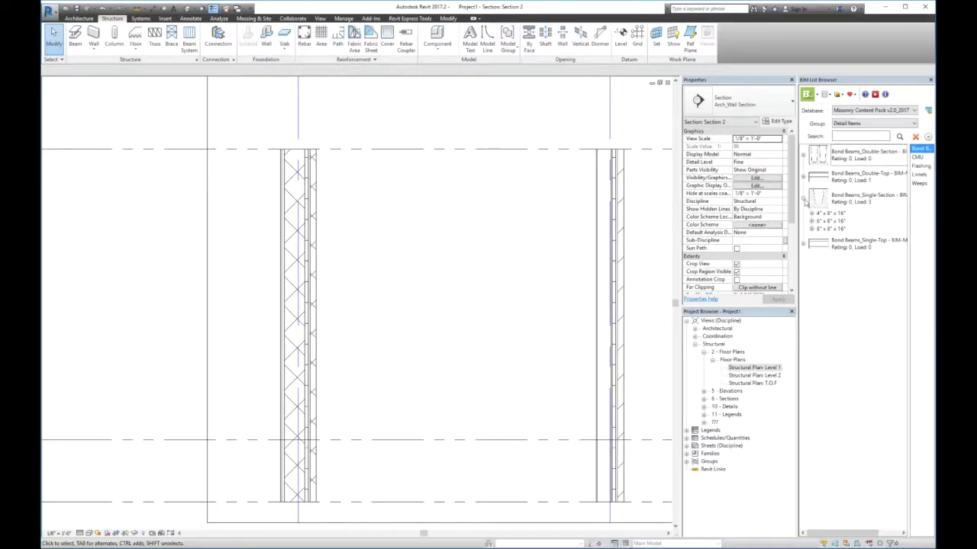
click(804, 199)
click(804, 154)
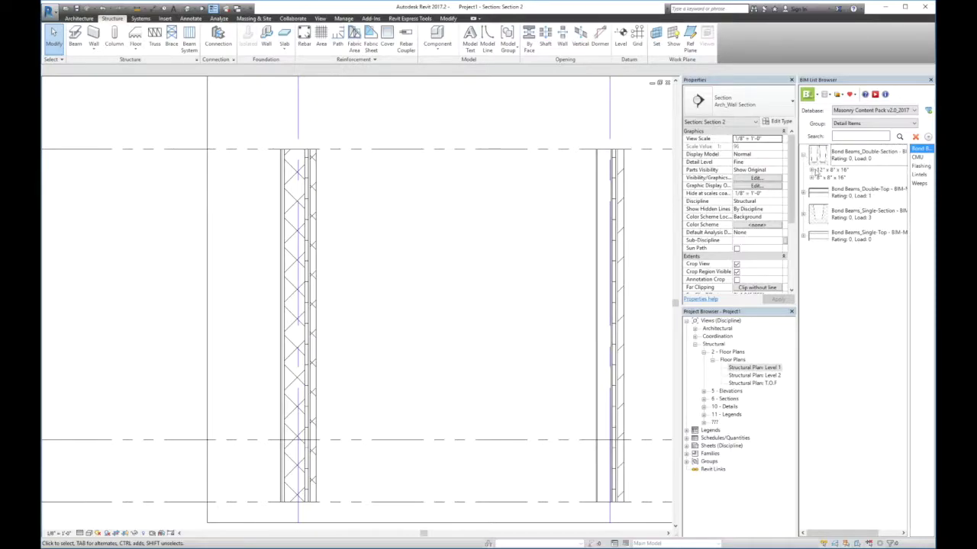
click(820, 170)
Place the double-section bond beam inside the left CMU wall of Section 2 and end placement.
drag(838, 170, 526, 198)
mouse_move(346, 347)
mouse_down()
mouse_move(318, 362)
mouse_move(329, 353)
mouse_up()
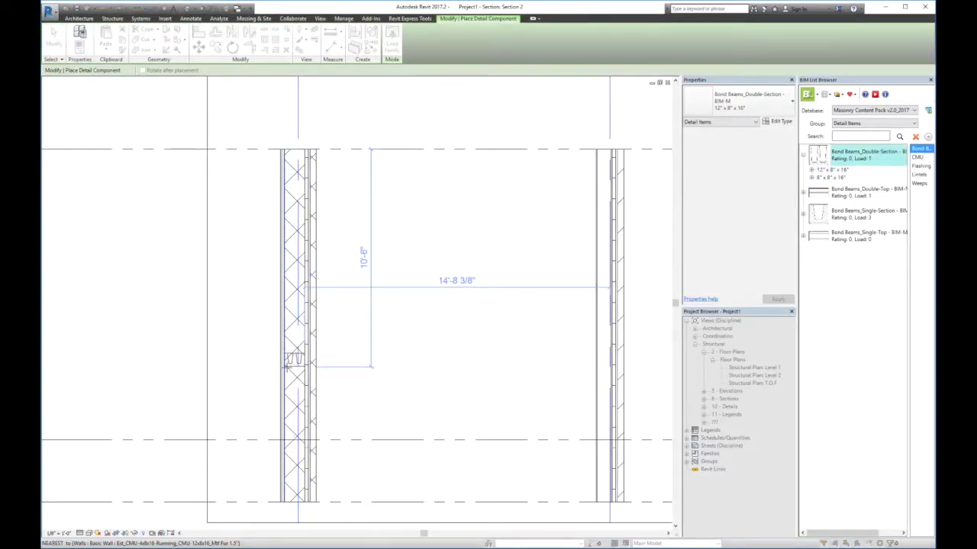
right_click(334, 357)
key(Escape)
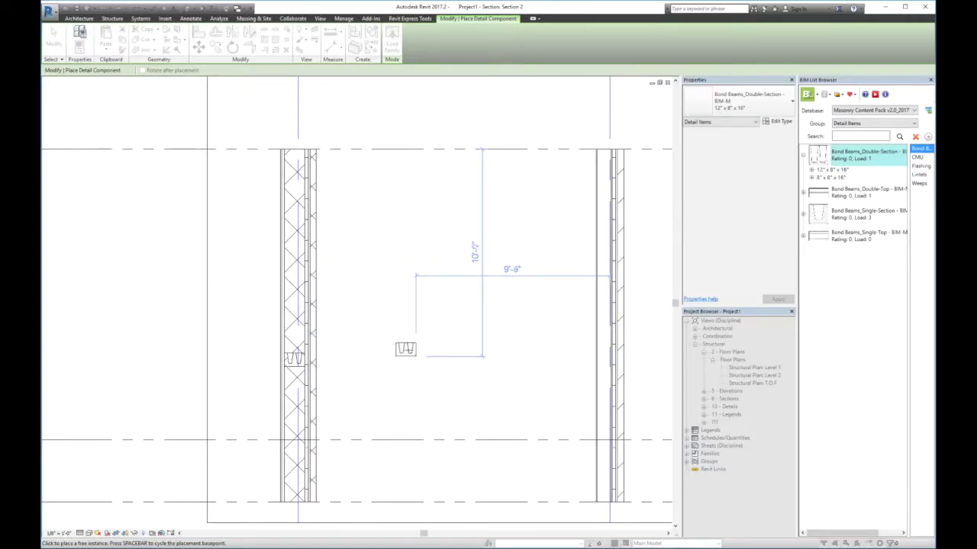
right_click(392, 334)
Place one CMU_2 Core-Section 12" x 8" x 16" block detail just above the bond beam.
click(413, 339)
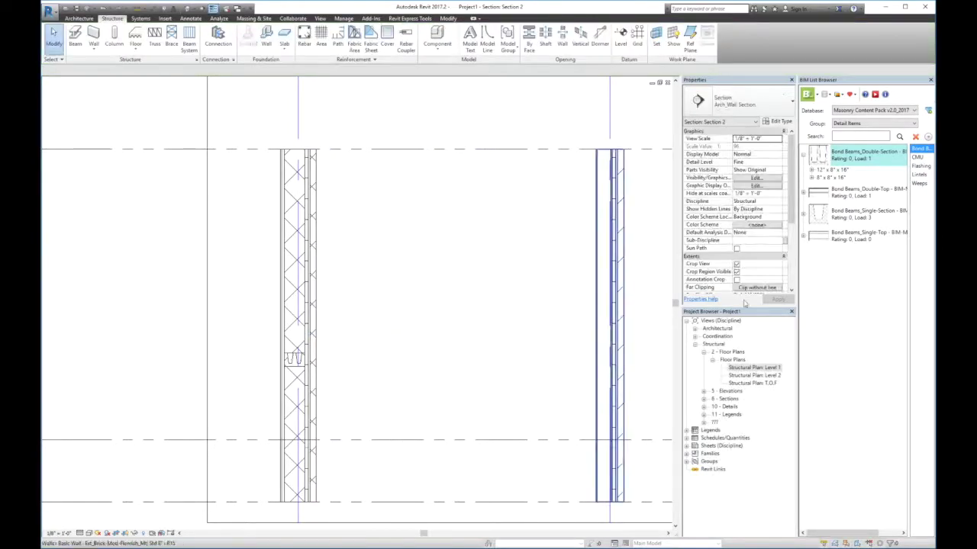
click(919, 158)
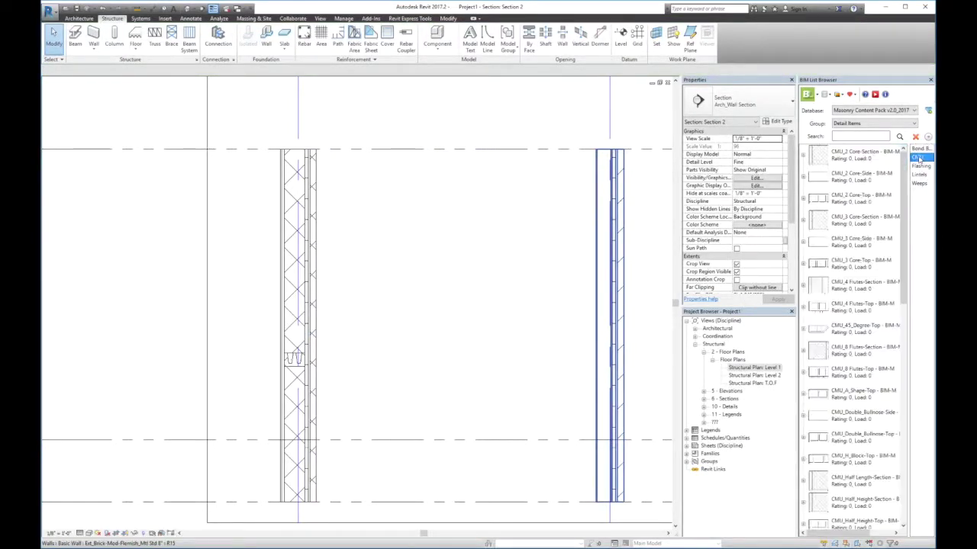
click(849, 154)
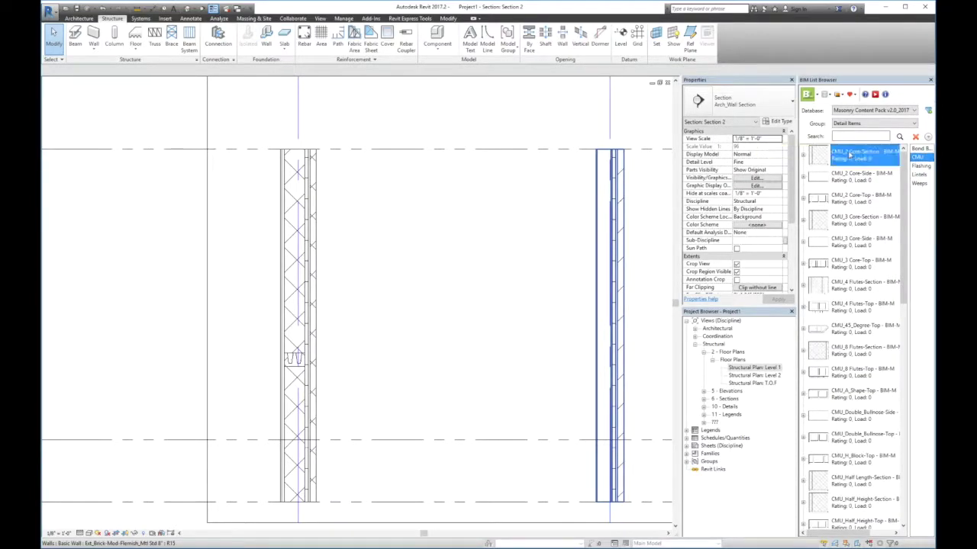
click(802, 156)
click(833, 178)
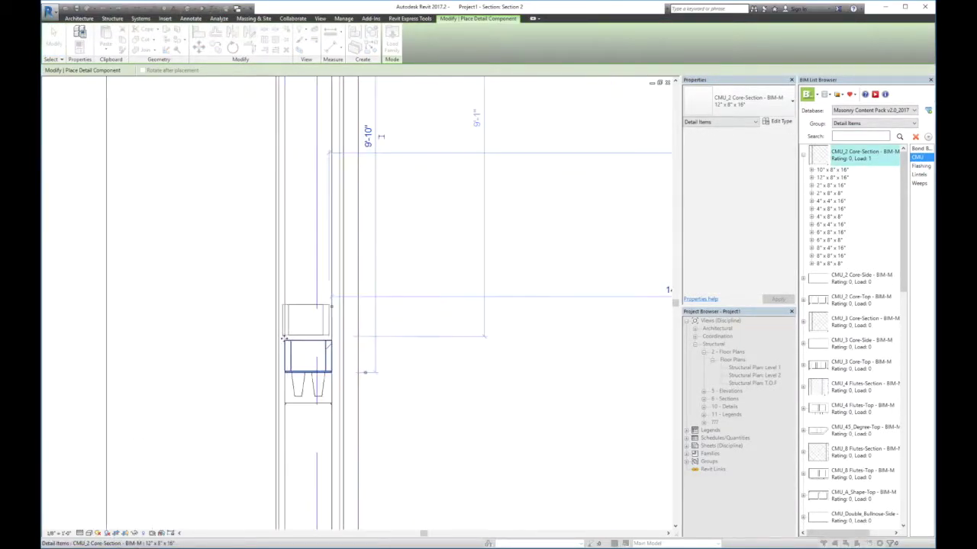
scroll(288, 335, up, 3)
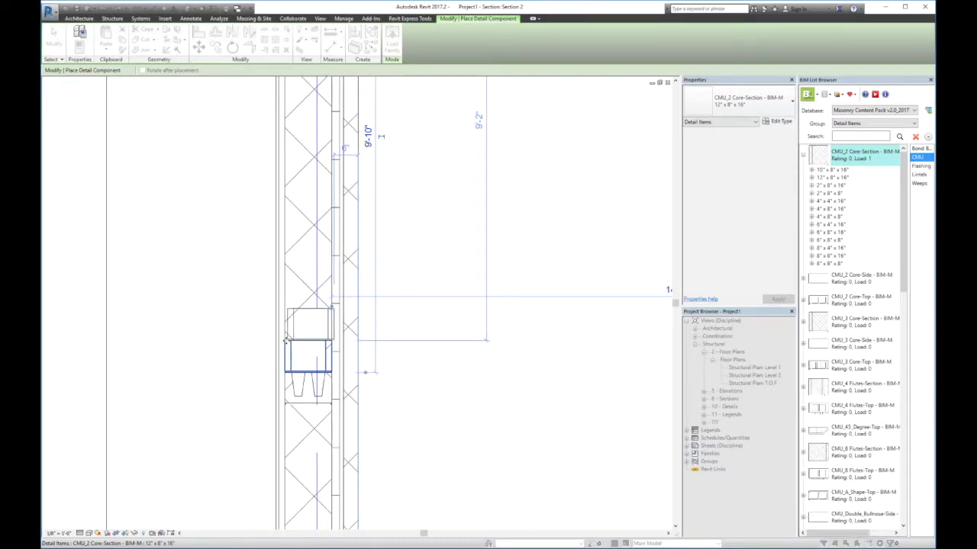
right_click(290, 340)
click(305, 347)
right_click(297, 344)
click(309, 347)
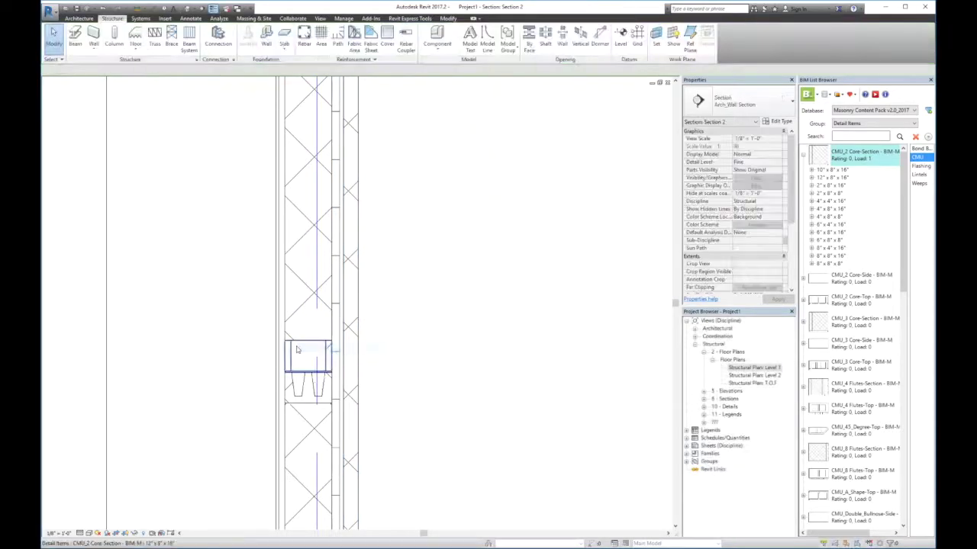
Copy the block upward twice, snapping each copy onto the corner of the one below.
click(305, 355)
click(216, 47)
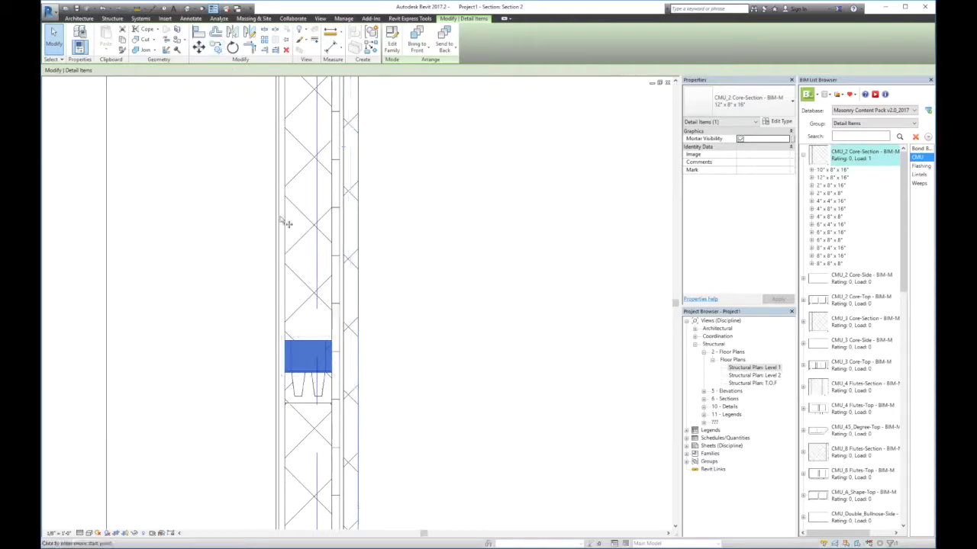
click(297, 383)
click(291, 349)
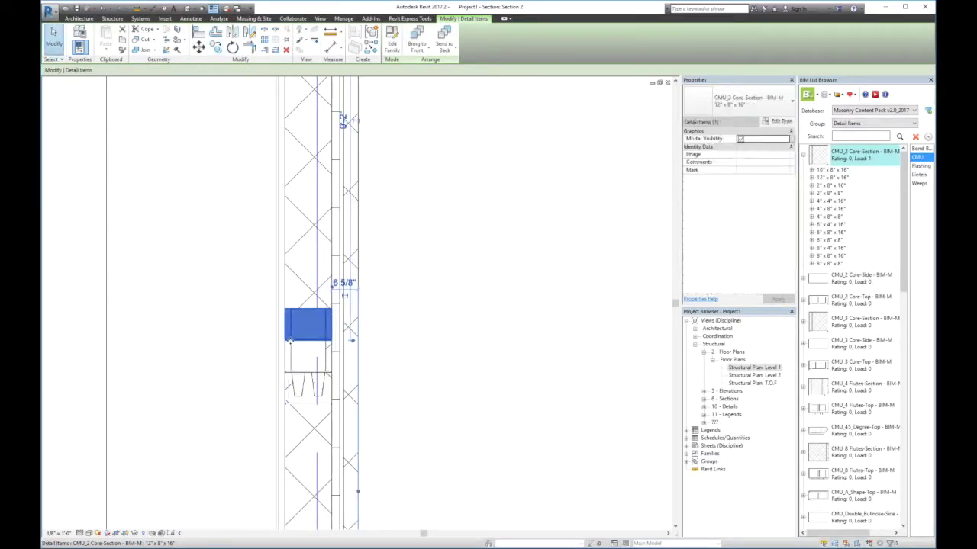
click(216, 47)
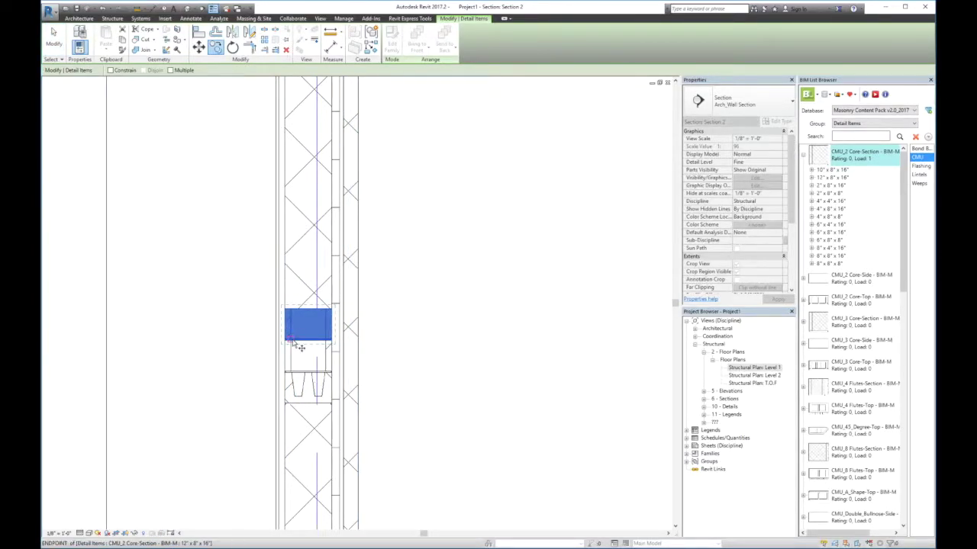
click(290, 338)
click(290, 313)
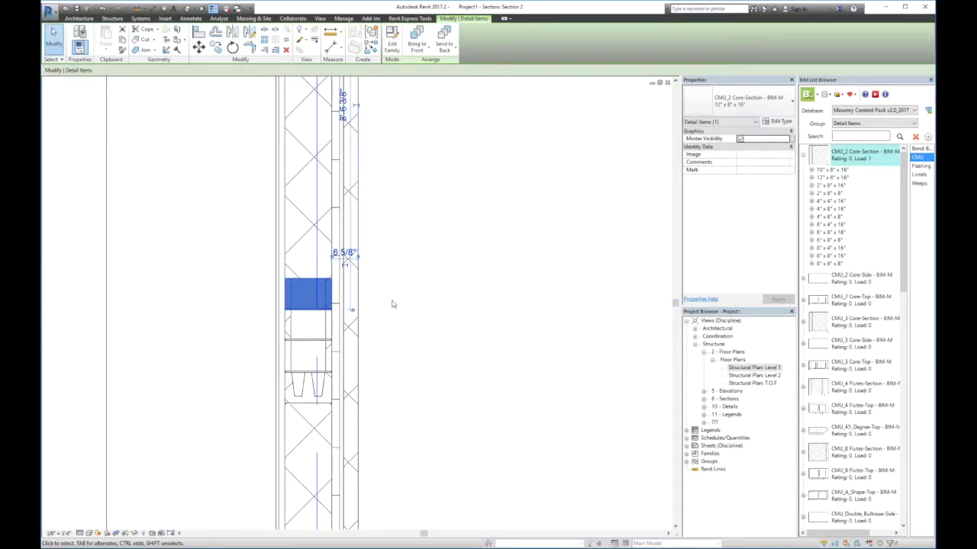
scroll(415, 300, down, 1)
Drop a Lintel_Loose_Angle L6X4X1/2 detail from the Lintels library into the section.
key(Escape)
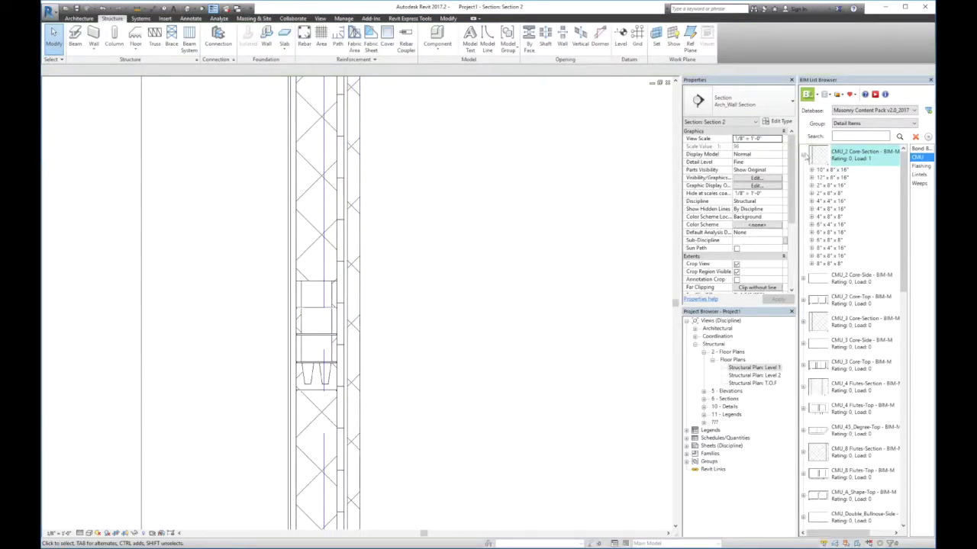
click(803, 157)
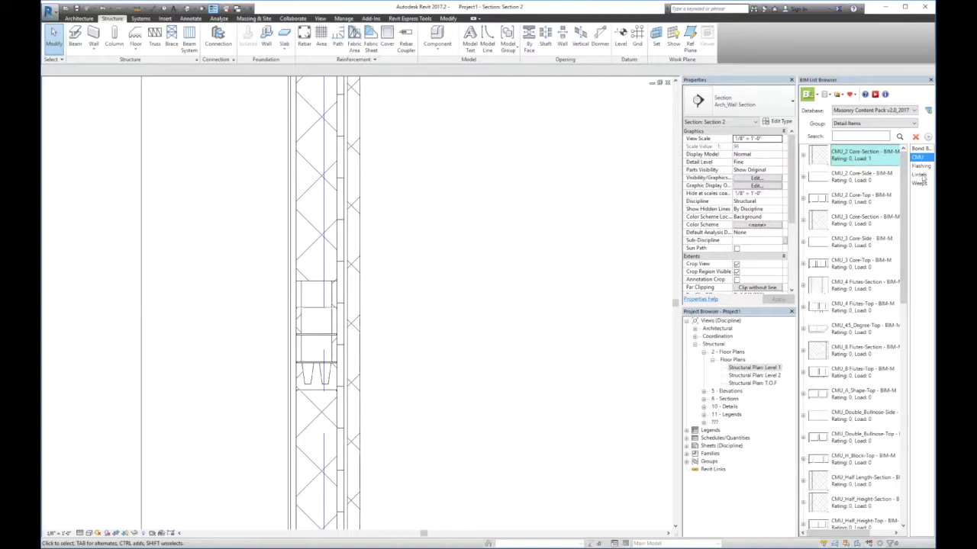
click(920, 176)
click(851, 159)
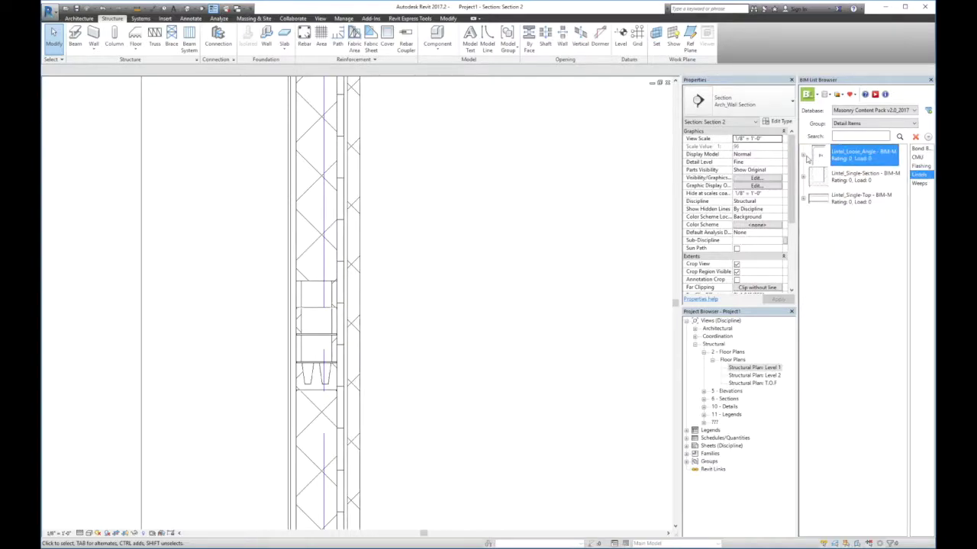
click(803, 157)
click(812, 170)
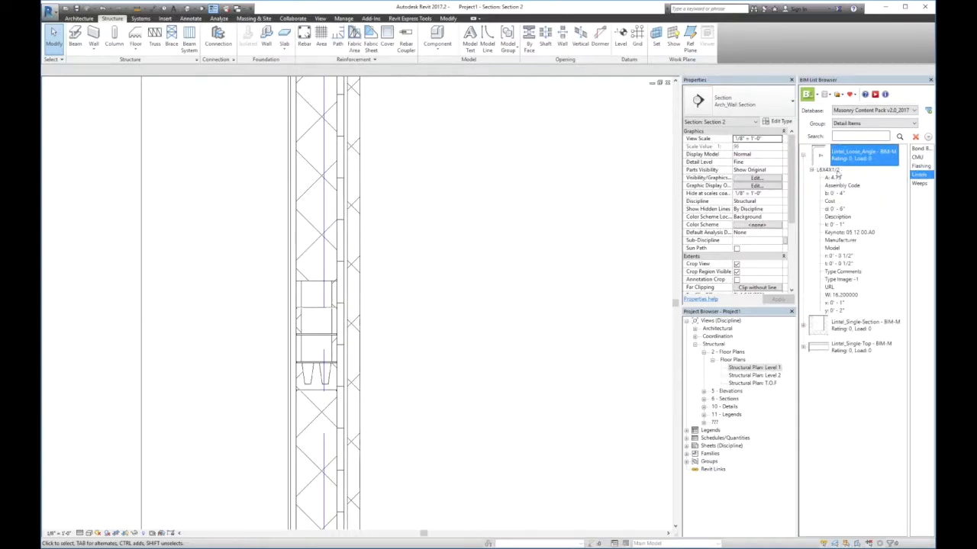
drag(483, 236, 389, 283)
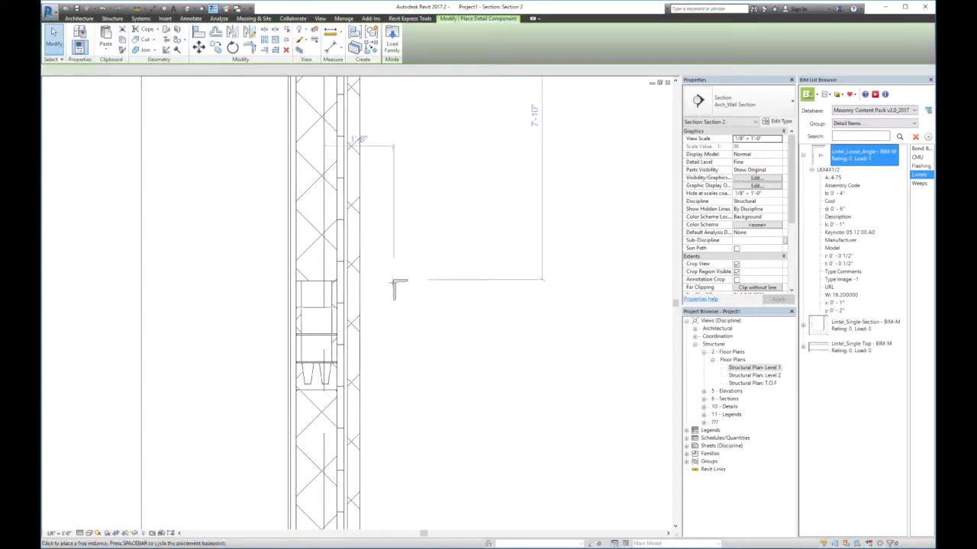
right_click(388, 295)
click(407, 297)
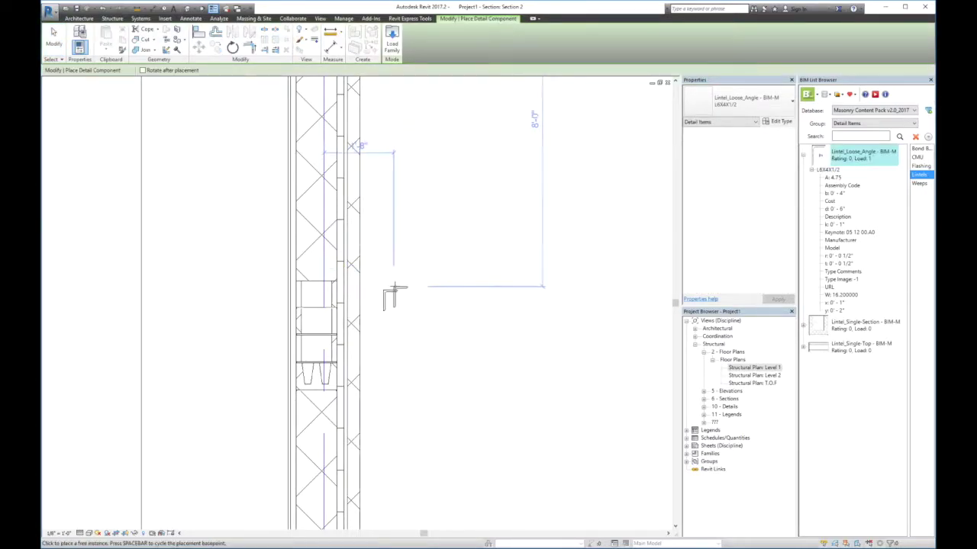
right_click(391, 283)
click(408, 290)
Flip the angle into an L shape and move it against the CMU wall face.
scroll(365, 299, up, 2)
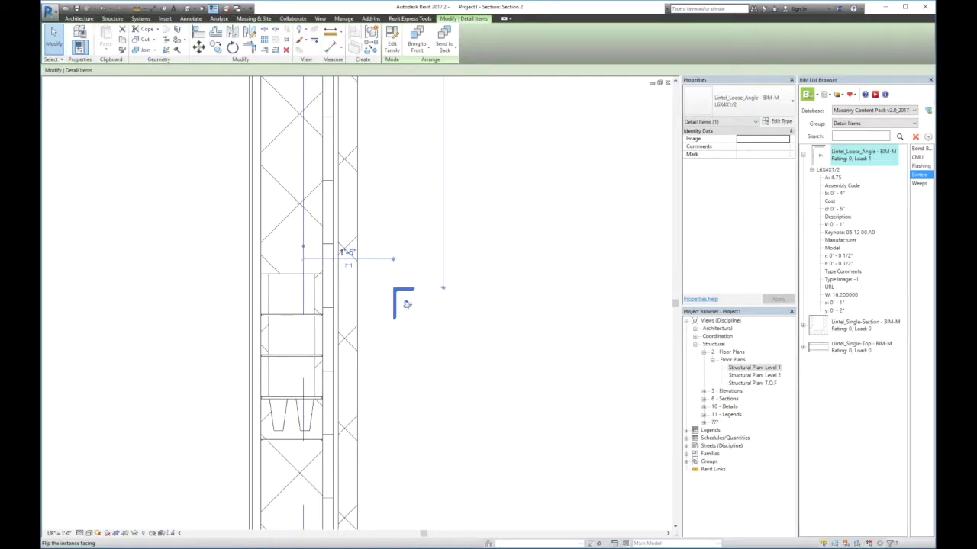
scroll(408, 306, up, 2)
click(409, 308)
scroll(407, 247, down, 2)
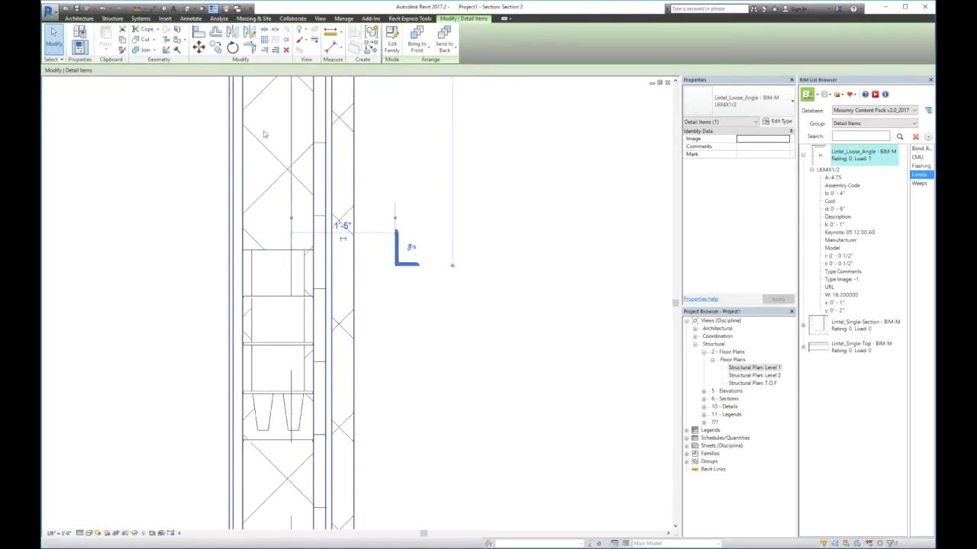
click(198, 48)
click(395, 265)
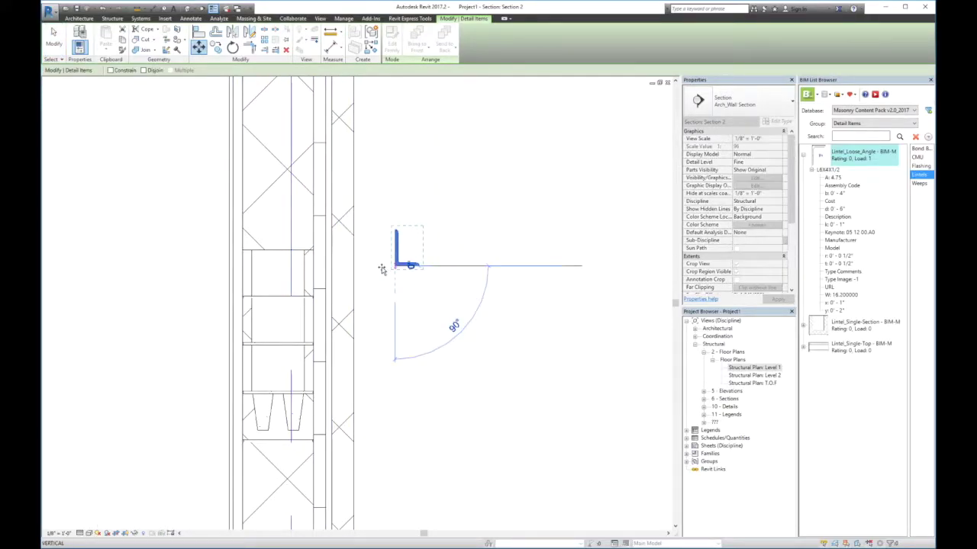
click(332, 267)
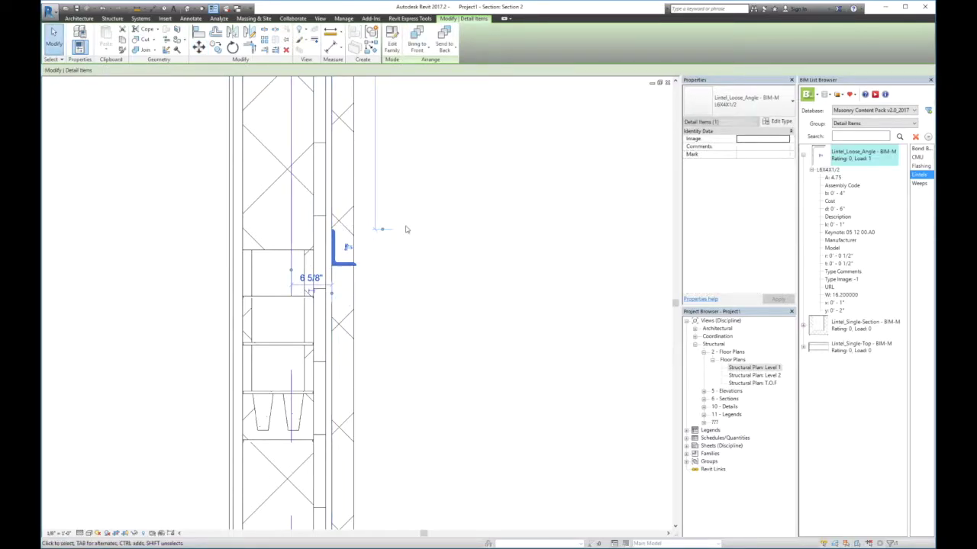
click(406, 227)
scroll(407, 227, down, 3)
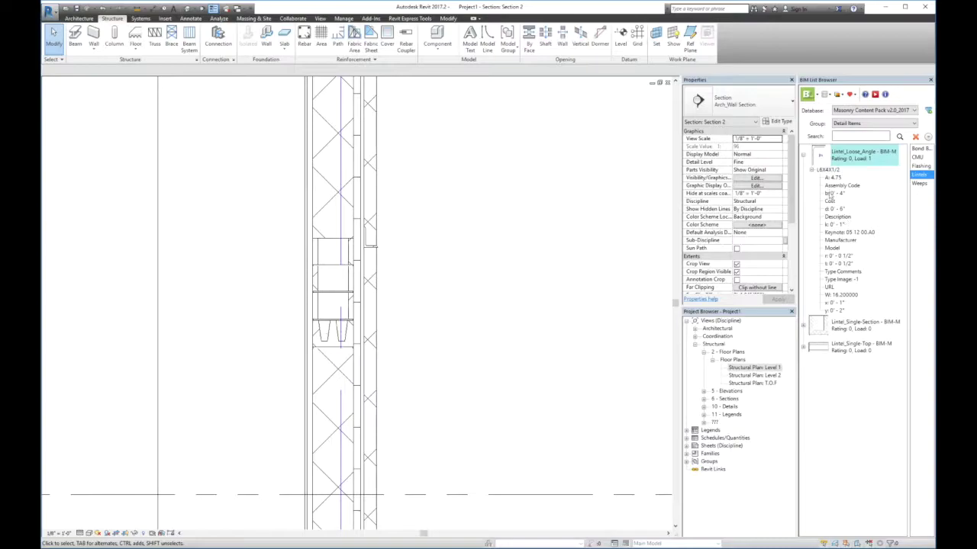
Browse the Flashing, Weeps and CMU categories in the BIM List Browser.
click(805, 156)
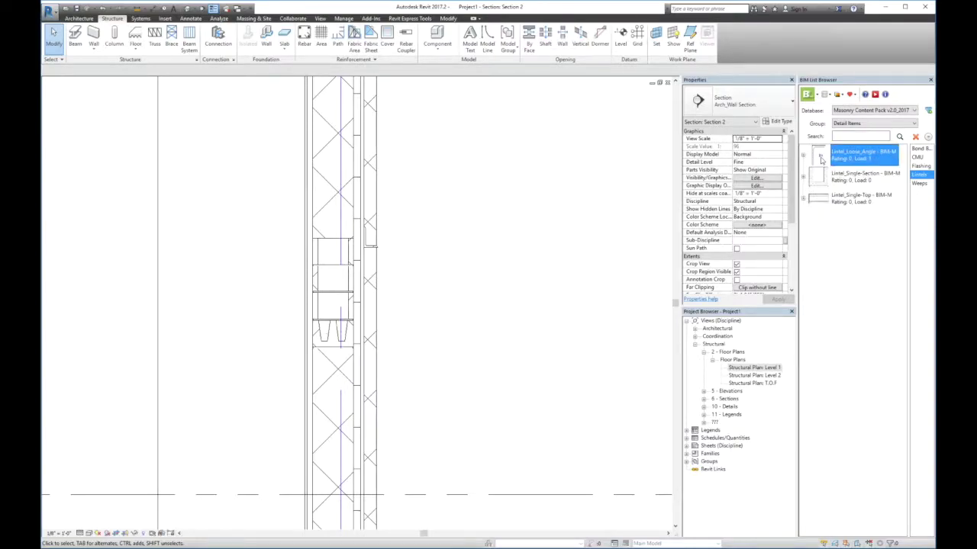
click(920, 166)
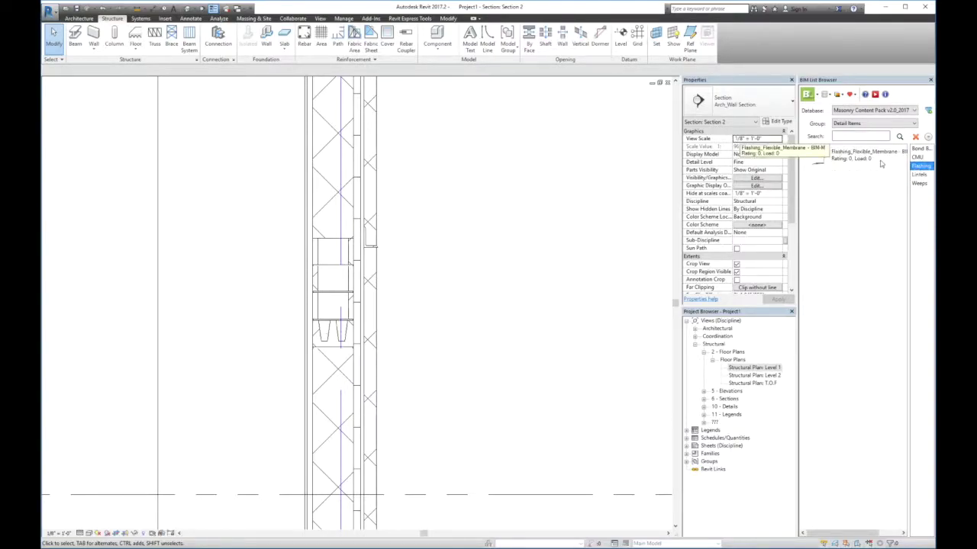
click(921, 184)
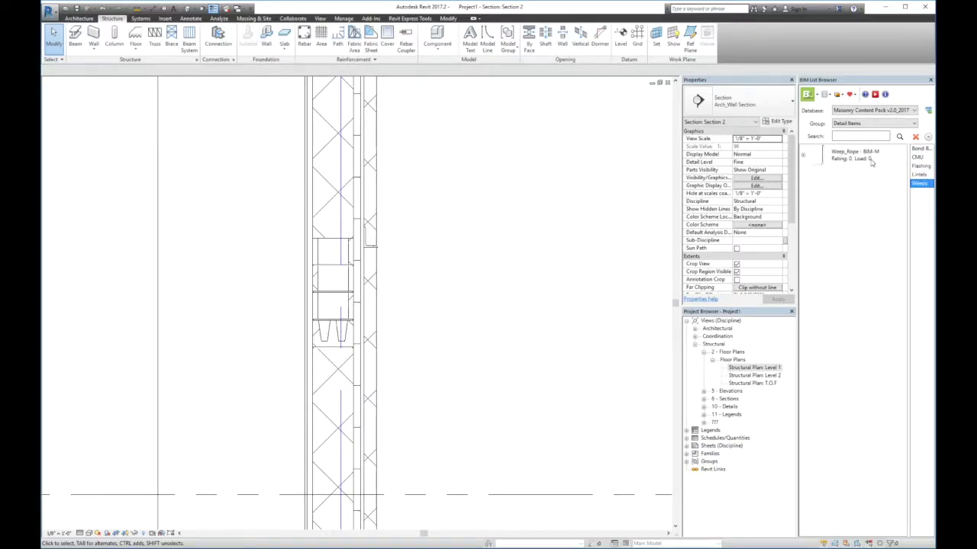
click(917, 157)
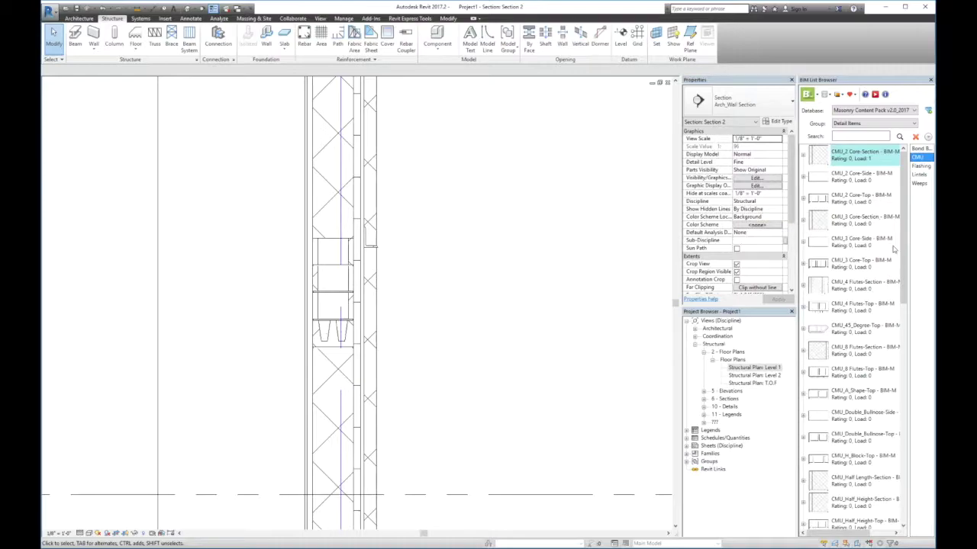
Place a trial CMU_A_Shape-Top 12" x 8" x 16" block detail, then delete it.
scroll(885, 354, down, 1)
click(856, 379)
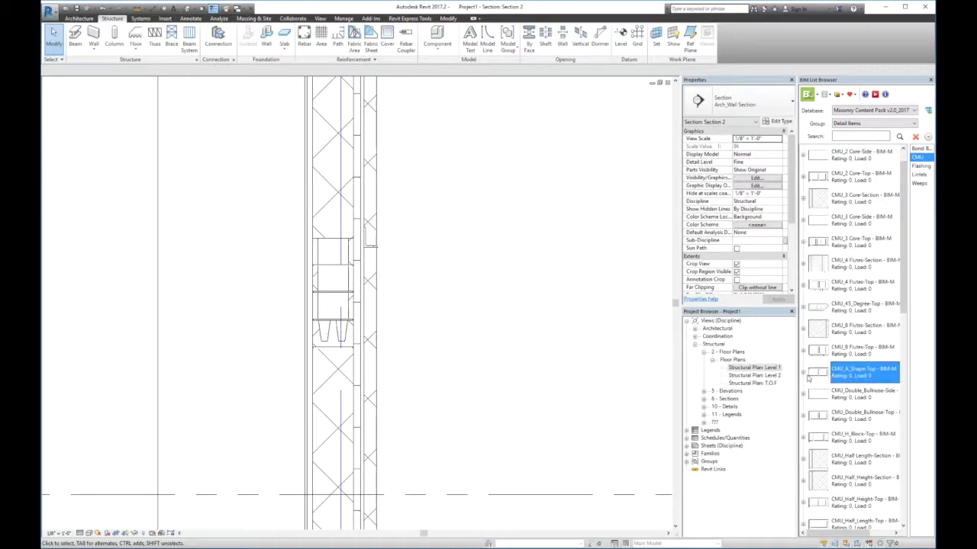
click(802, 373)
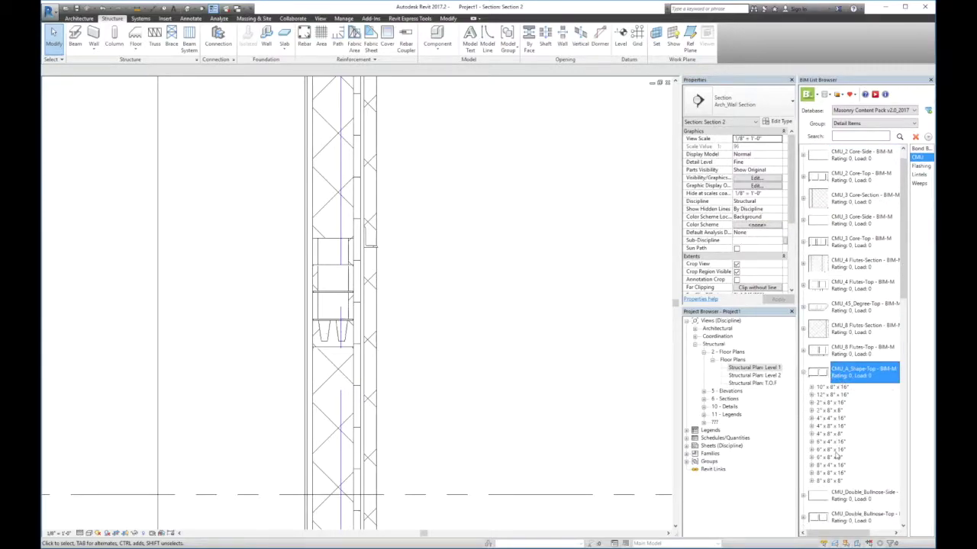
click(832, 395)
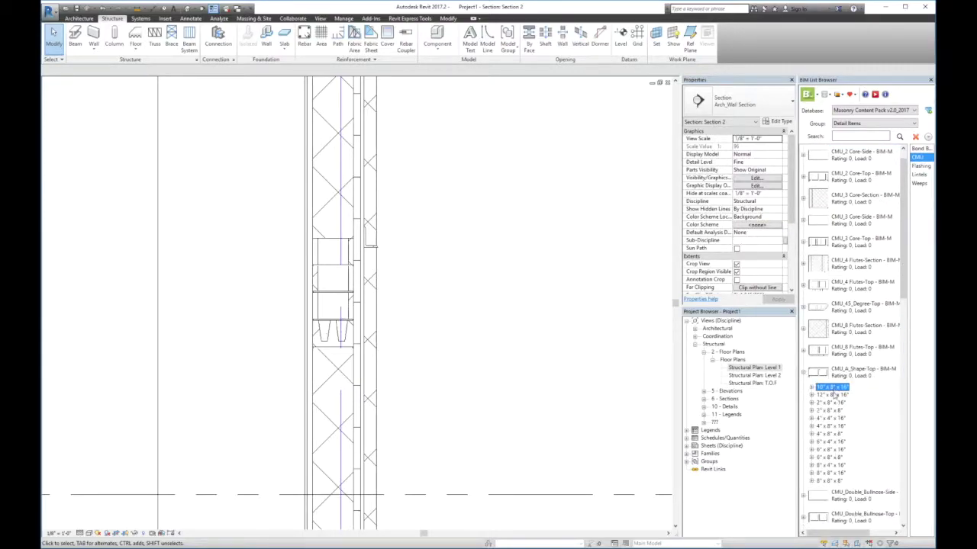
right_click(454, 348)
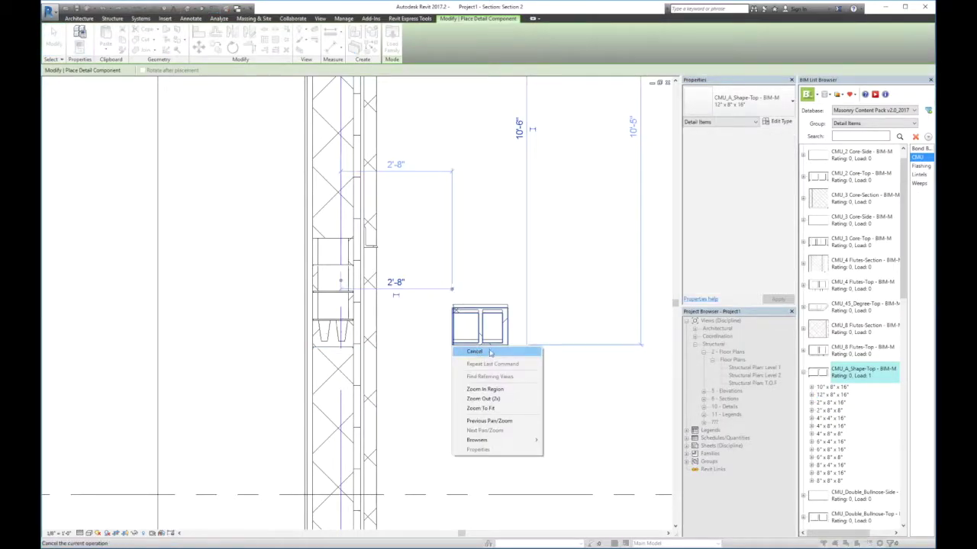
click(490, 353)
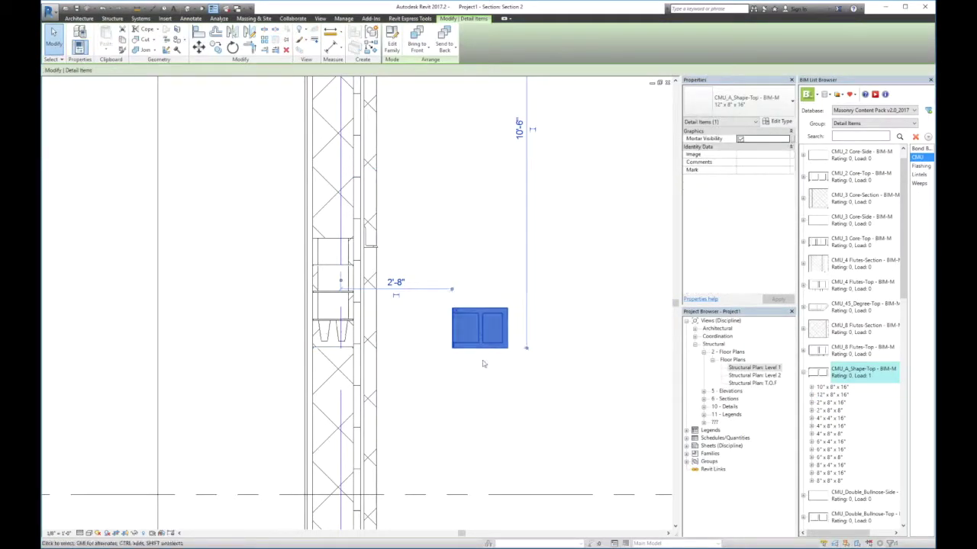
click(482, 364)
click(484, 348)
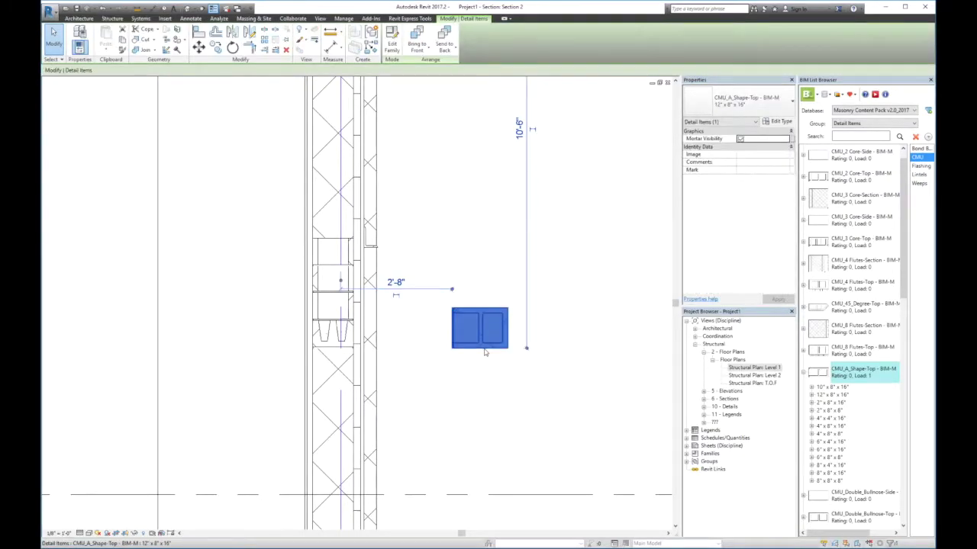
key(Delete)
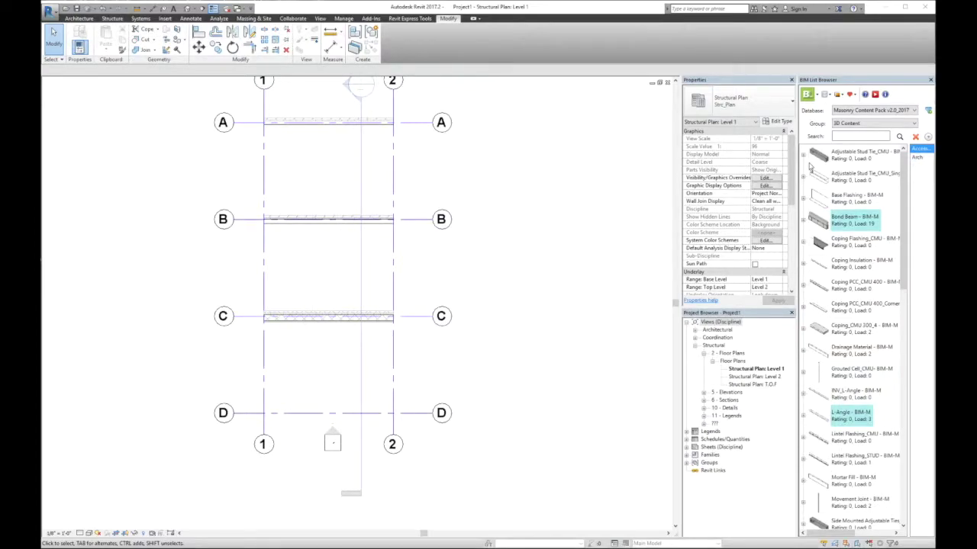
Draw a 12" Single Cell bond beam along grid D from grid 1 to grid 2.
click(863, 125)
click(864, 128)
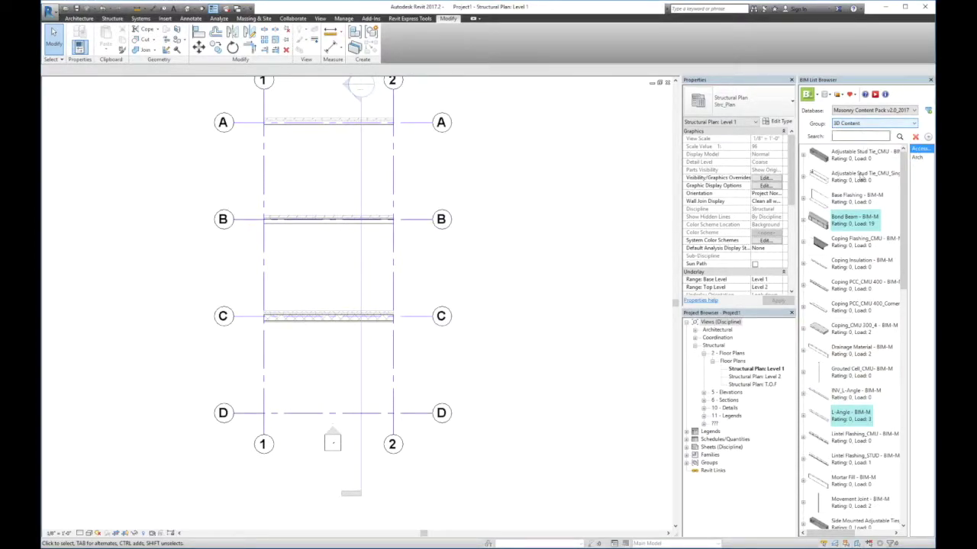
click(849, 224)
click(803, 222)
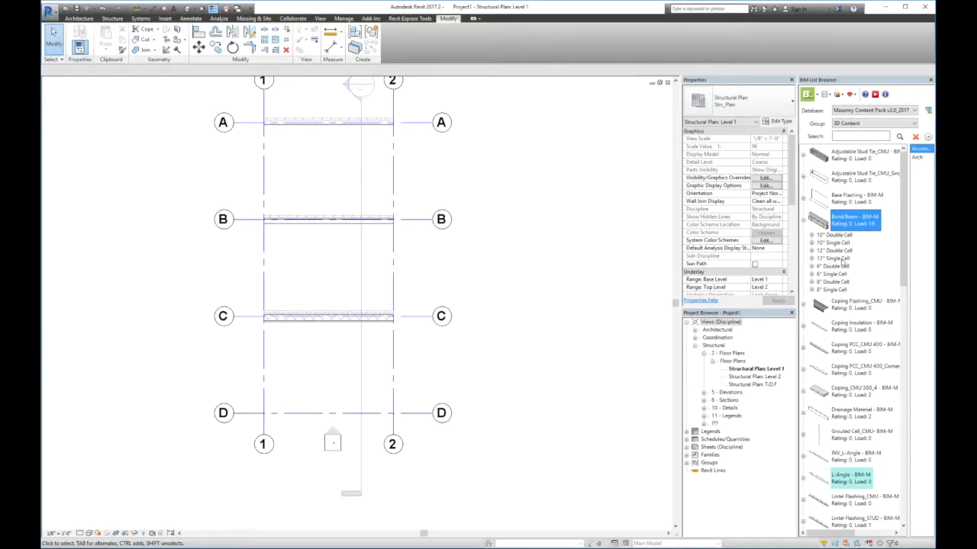
click(834, 259)
drag(418, 315, 327, 377)
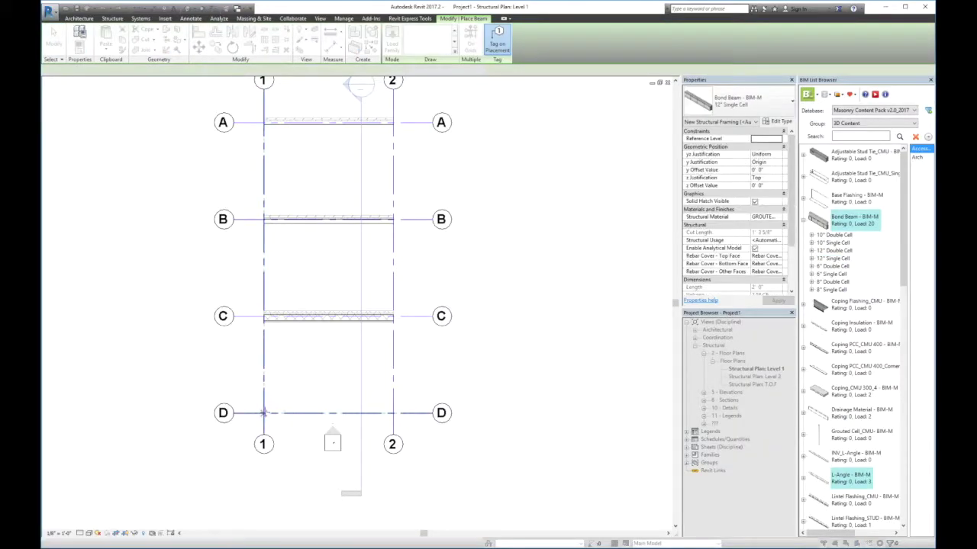
click(392, 413)
right_click(392, 413)
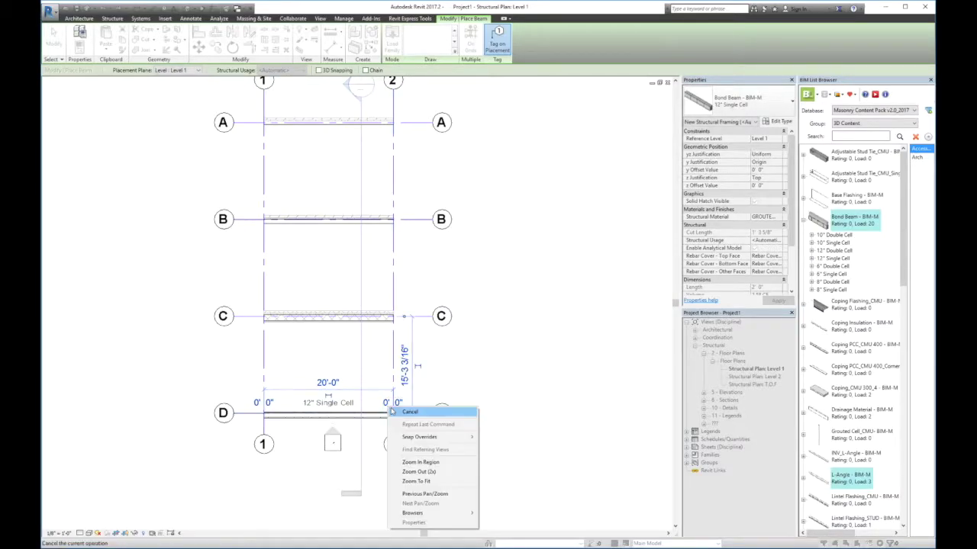
click(403, 414)
right_click(328, 412)
click(342, 418)
Delete the bond beam's tag and go to Section 2 from the section line.
scroll(312, 408, up, 3)
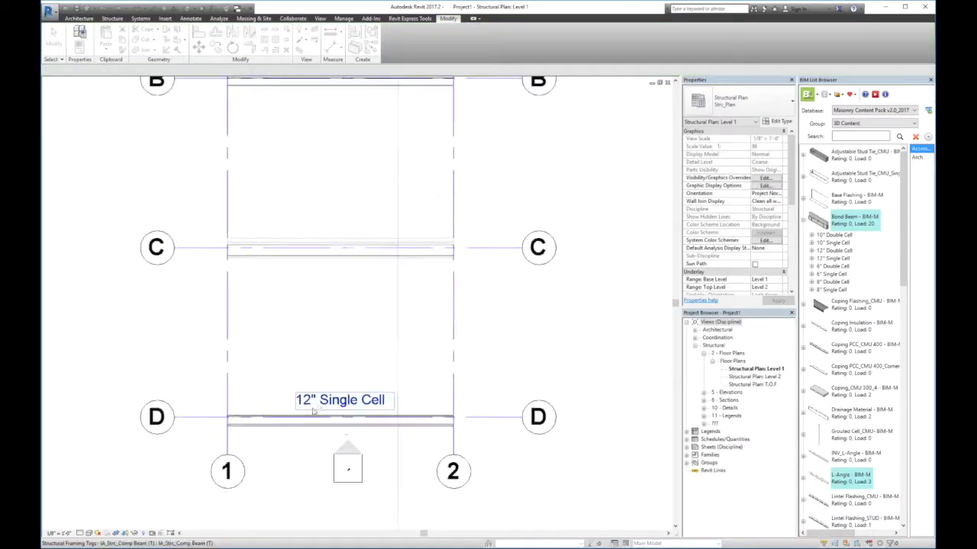
click(321, 395)
key(Delete)
key(a)
key(l)
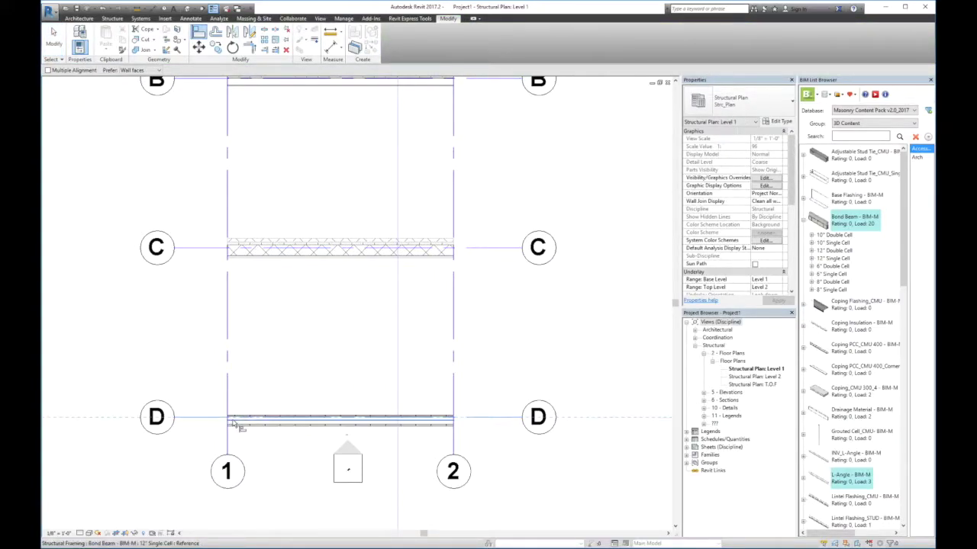
right_click(262, 402)
click(263, 404)
right_click(412, 385)
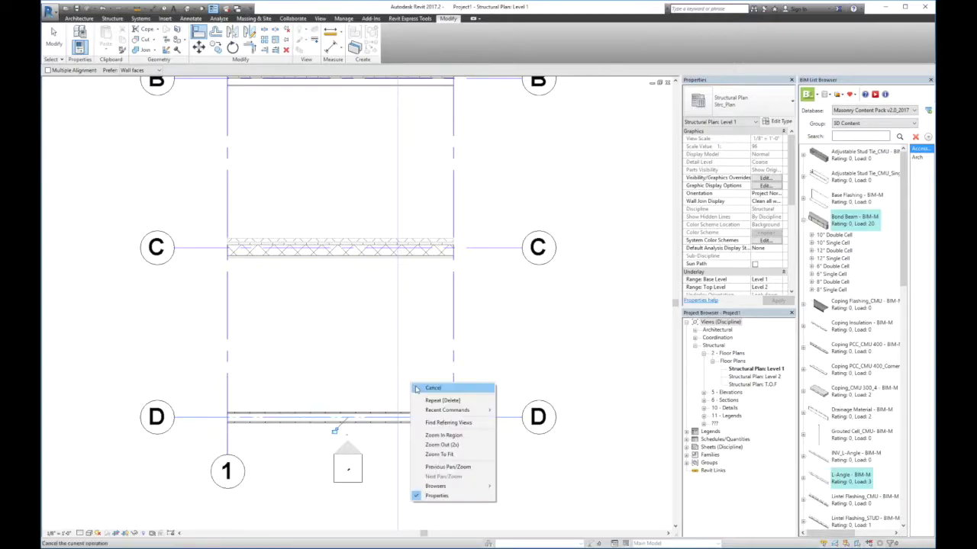
click(418, 391)
right_click(397, 379)
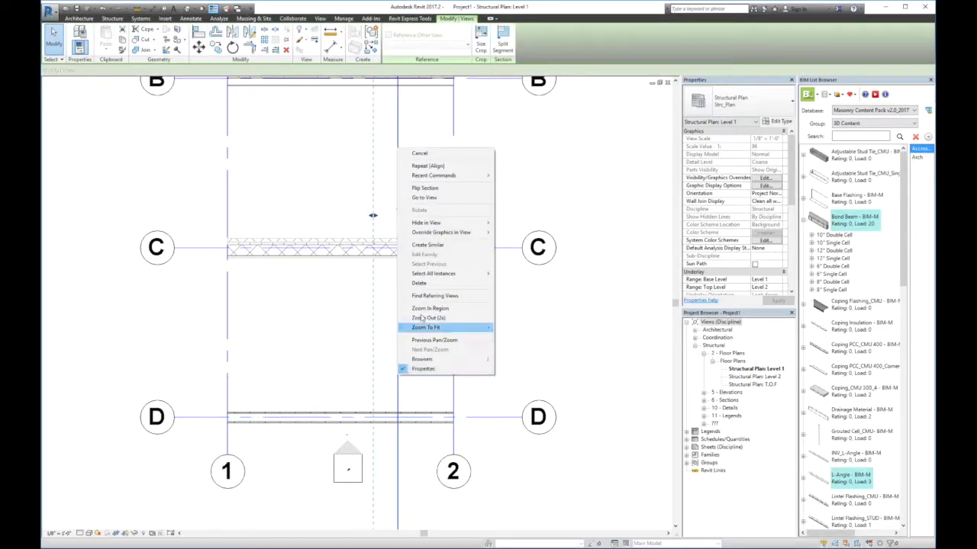
click(443, 201)
Raise the grid D bond beam by editing its End Level Offset, then return to Level 1.
scroll(290, 459, down, 3)
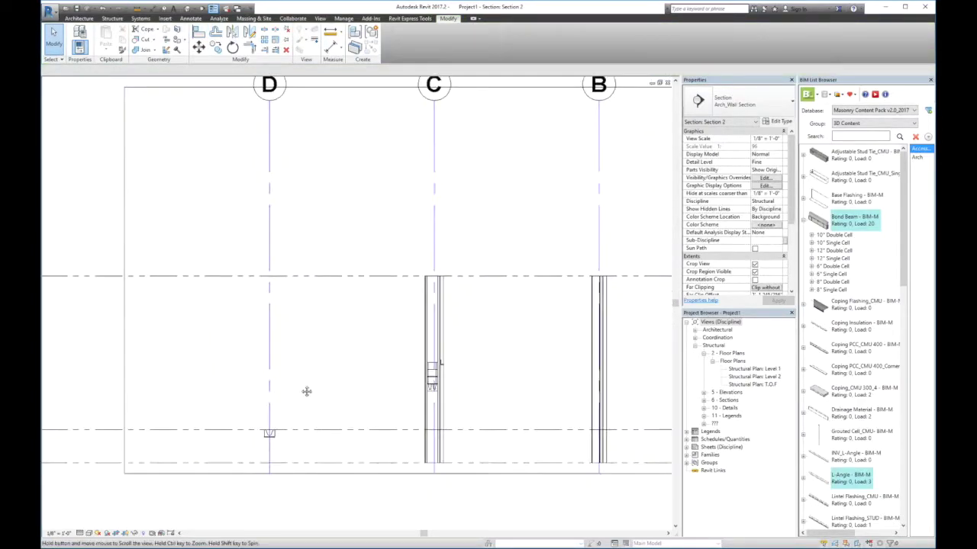
middle_drag(584, 441, 558, 353)
middle_drag(660, 344, 610, 344)
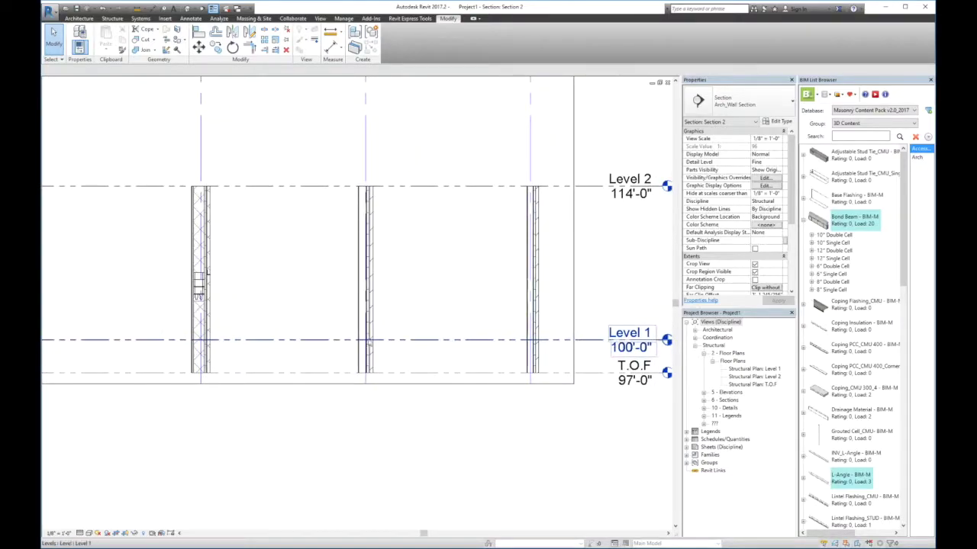
scroll(547, 343, up, 2)
scroll(351, 345, up, 3)
scroll(351, 345, up, 1)
click(317, 335)
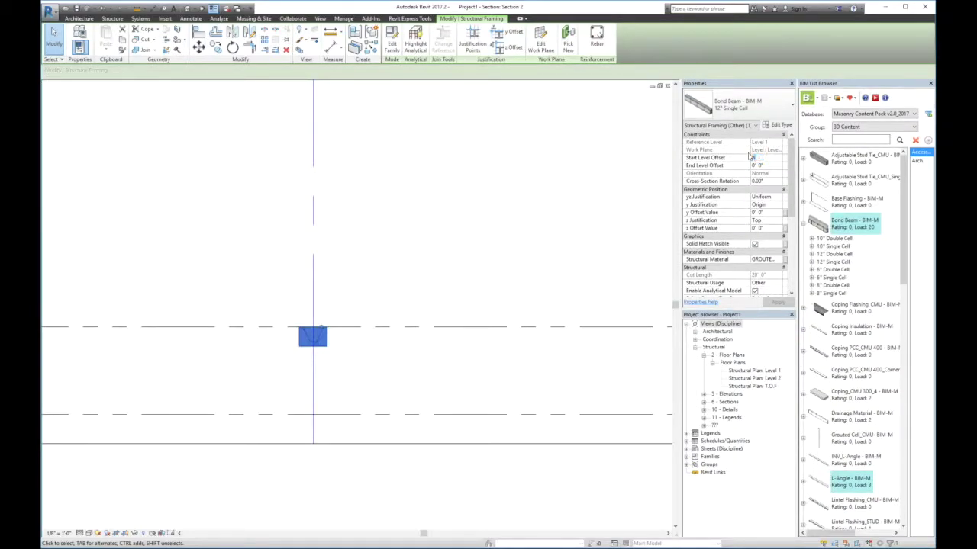
click(753, 157)
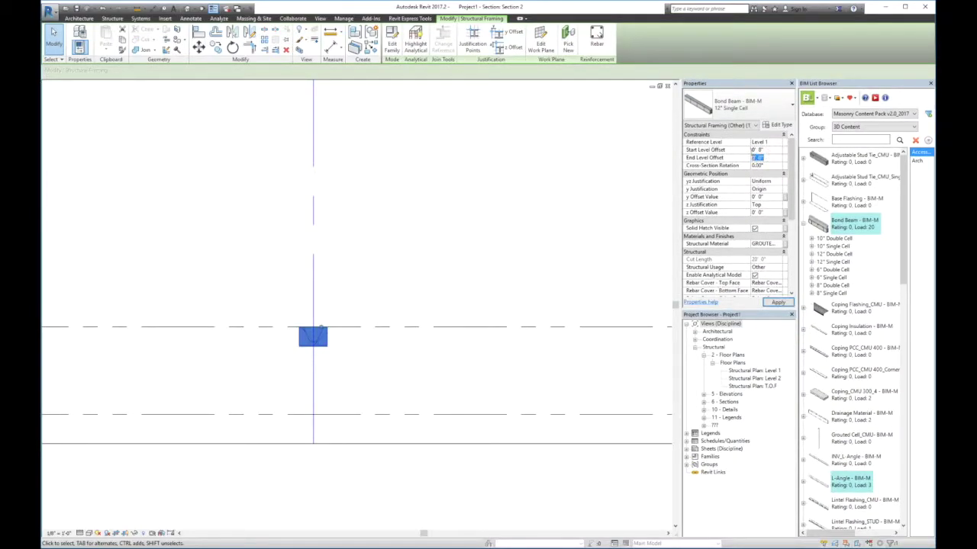
key(Escape)
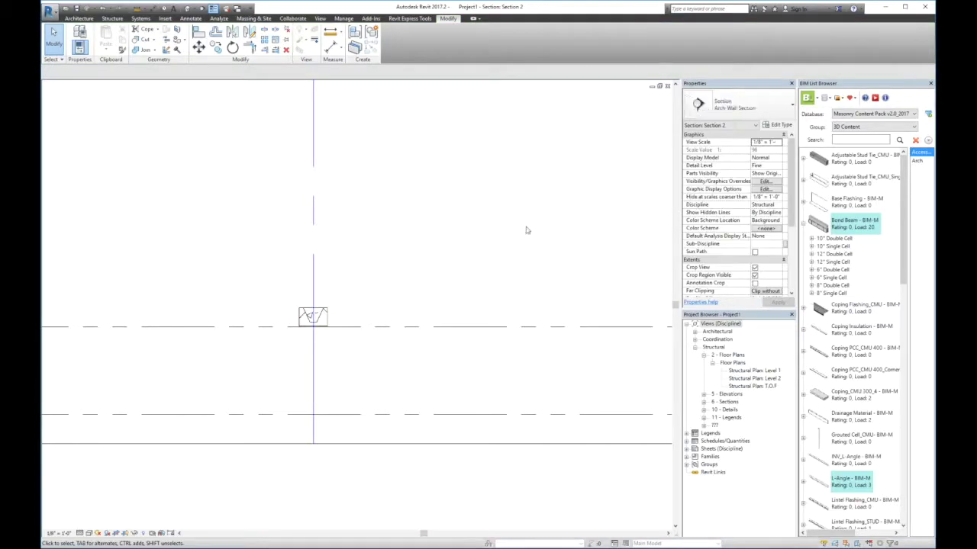
key(ctrl+Tab)
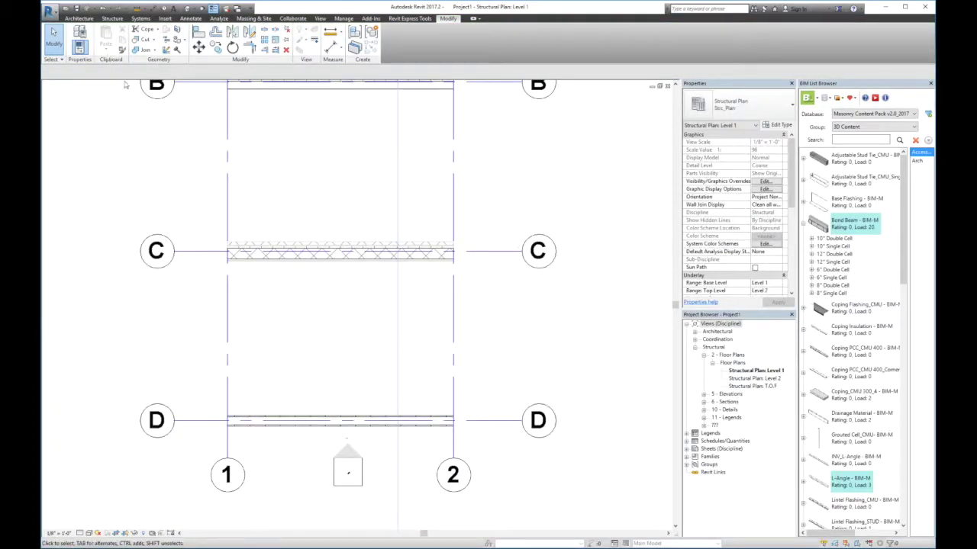
Switch the library to Masonry Wall Standards and trial a CMU-12x8x16 wall from D/1, cancelling it.
click(120, 20)
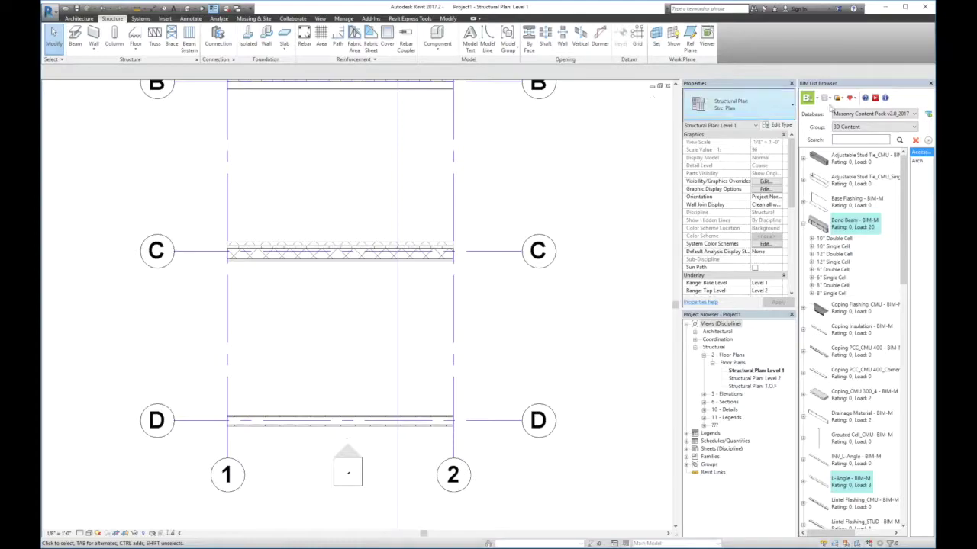
click(880, 126)
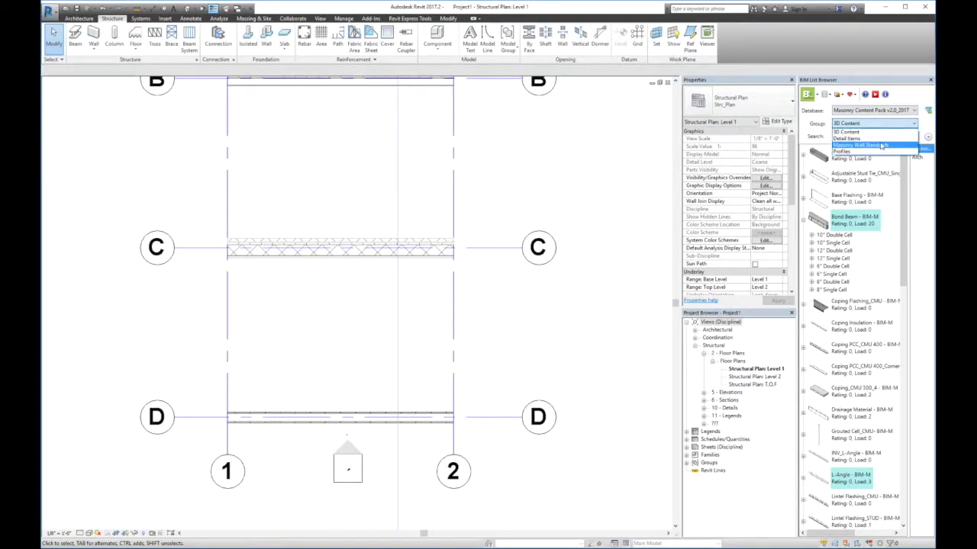
click(882, 145)
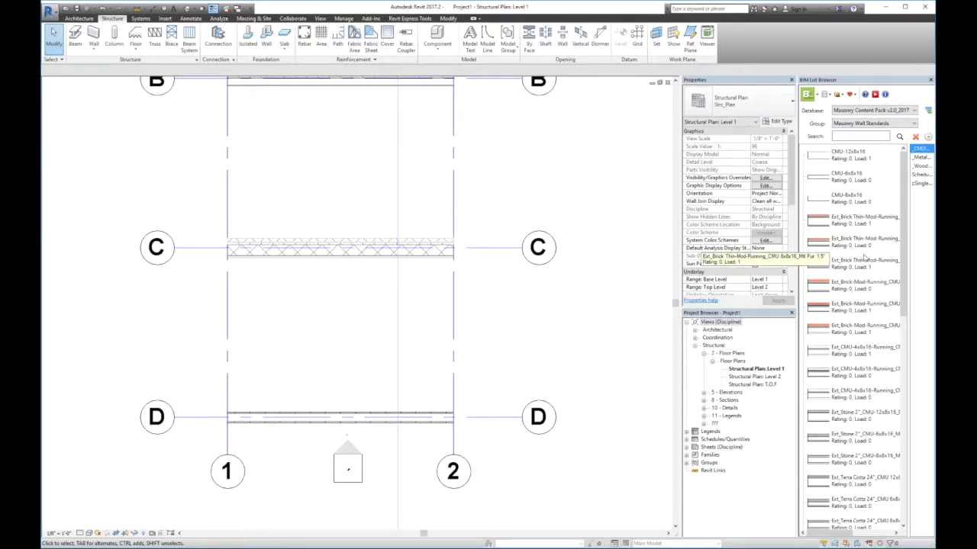
click(853, 154)
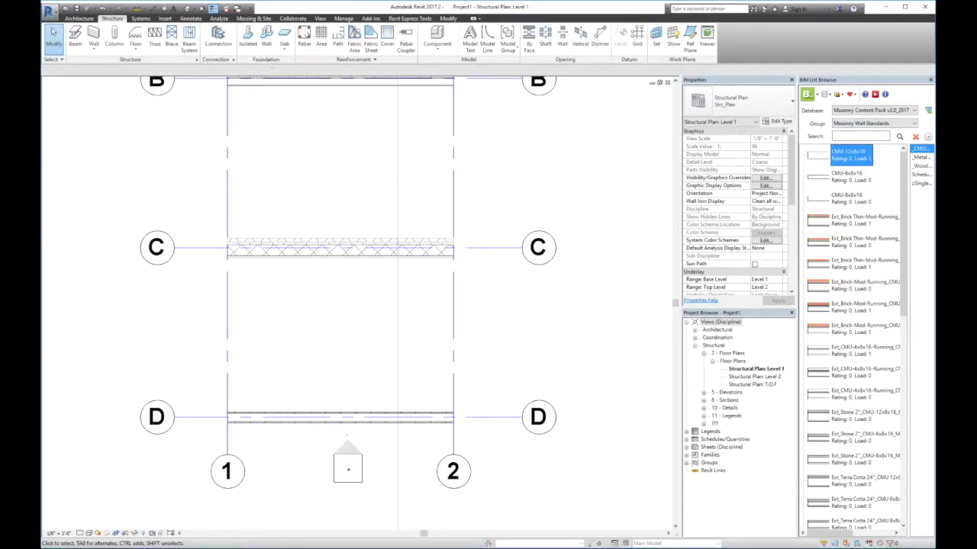
double_click(852, 154)
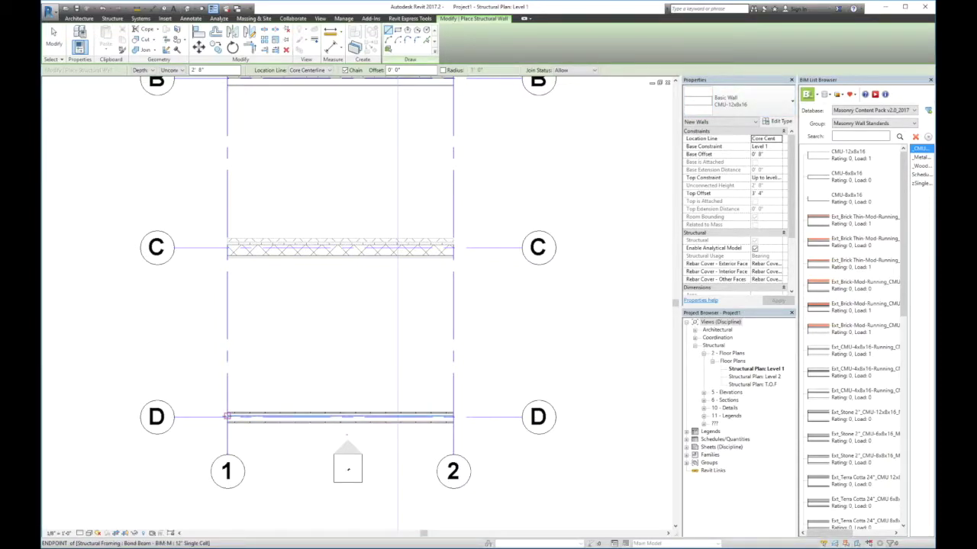
click(226, 416)
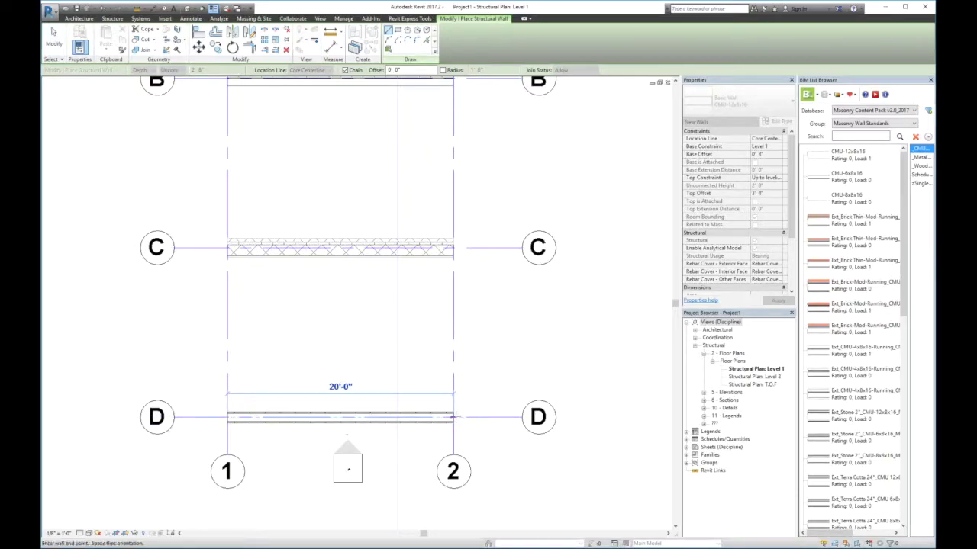
right_click(474, 412)
click(495, 417)
right_click(473, 415)
click(477, 418)
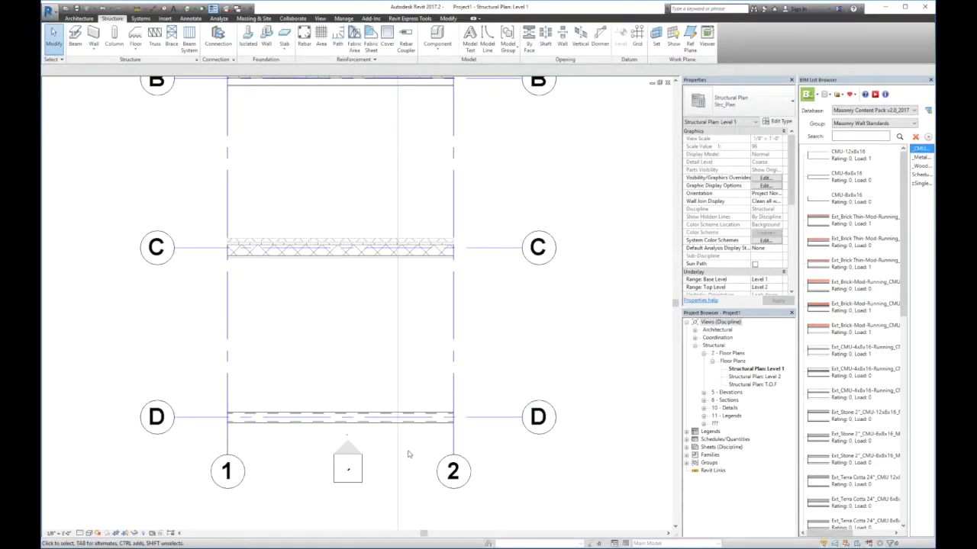
right_click(397, 216)
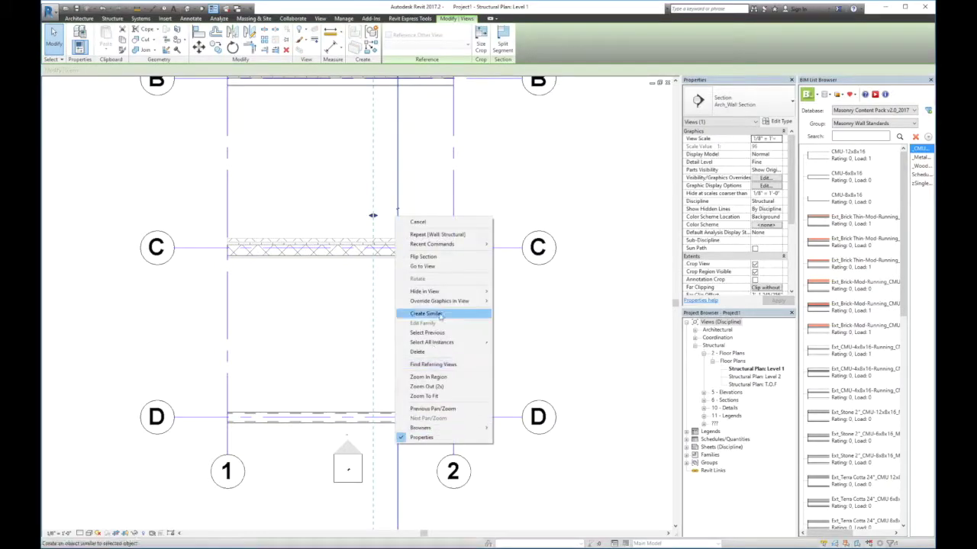
In Section 2, copy the bond beam and CMU wall piece once directly on top.
click(453, 267)
scroll(366, 318, down, 1)
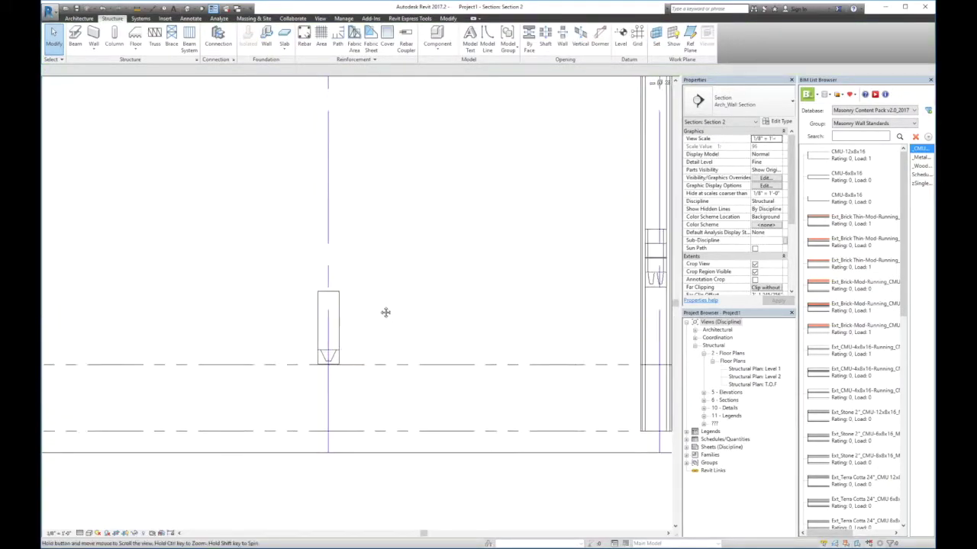
click(329, 356)
ctrl+click(329, 321)
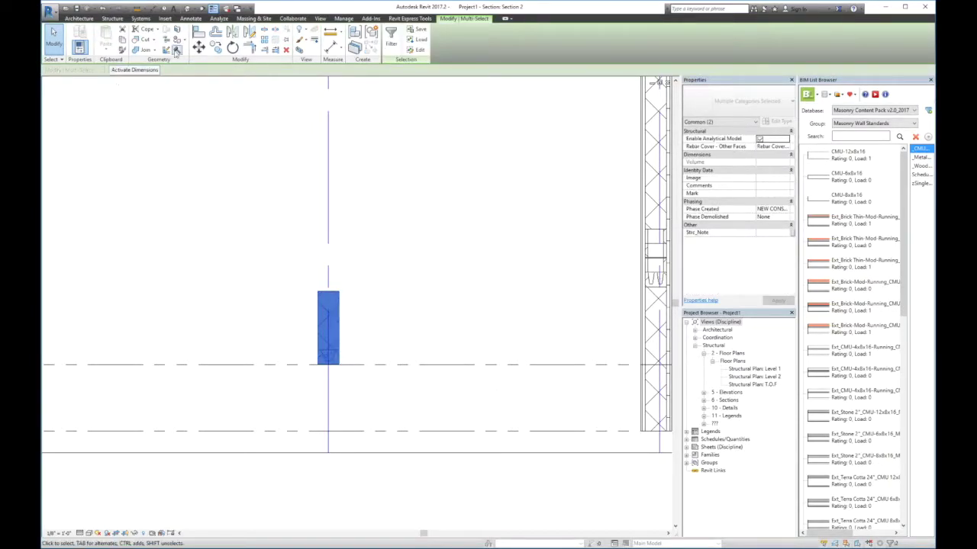
click(215, 48)
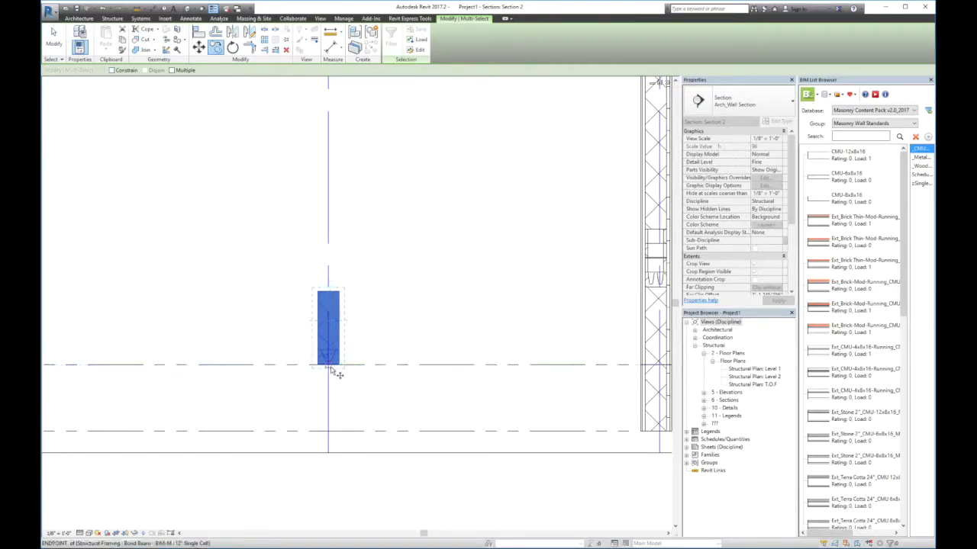
click(329, 366)
click(329, 293)
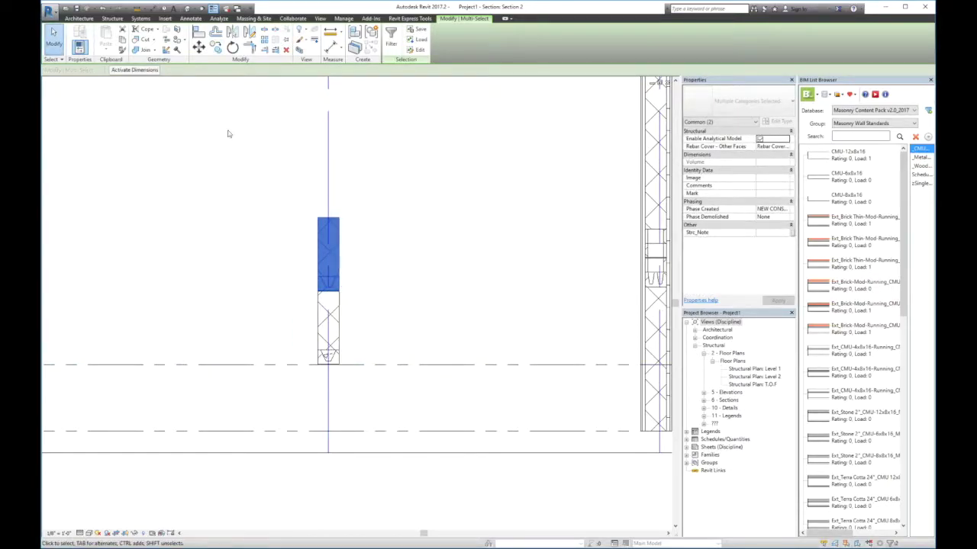
Add two more wall-and-beam copies, snapping each onto the top of the stack.
click(216, 48)
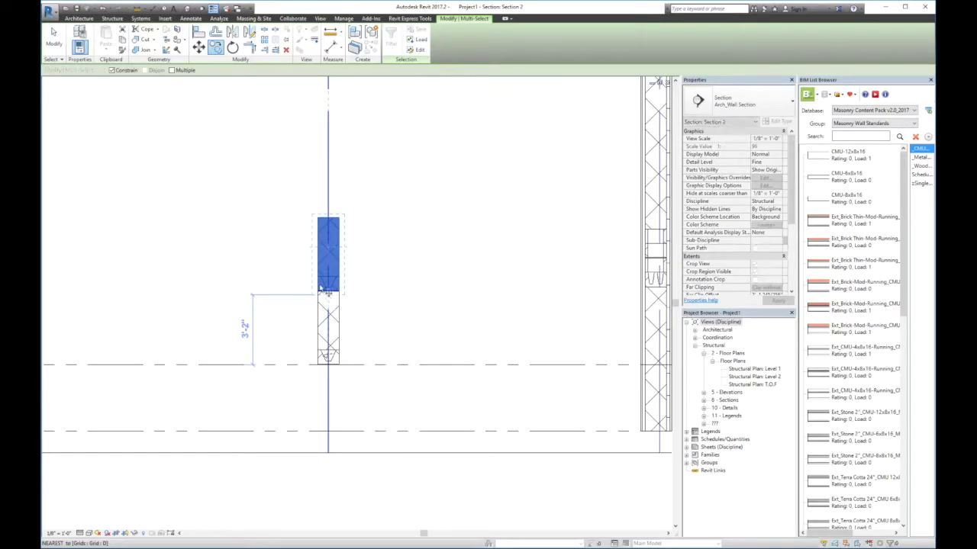
click(111, 69)
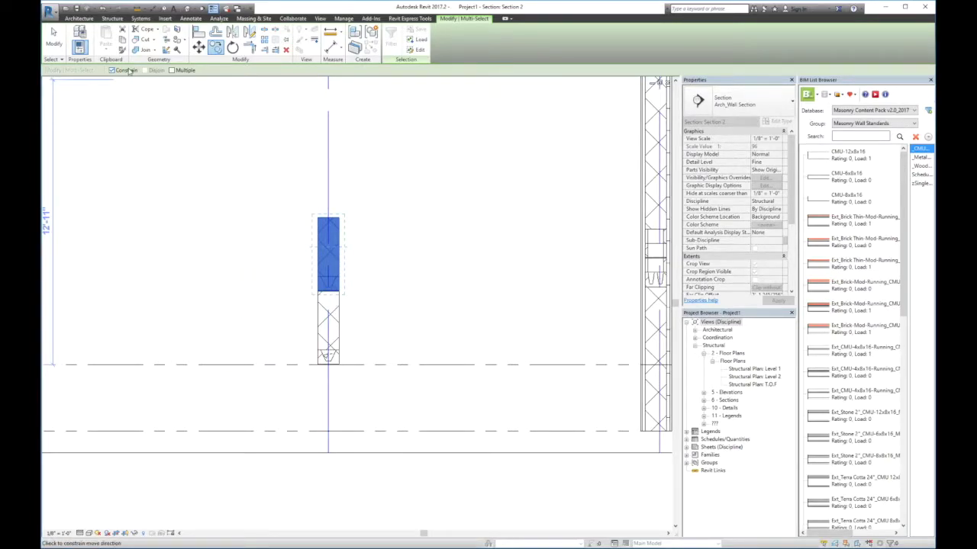
click(329, 293)
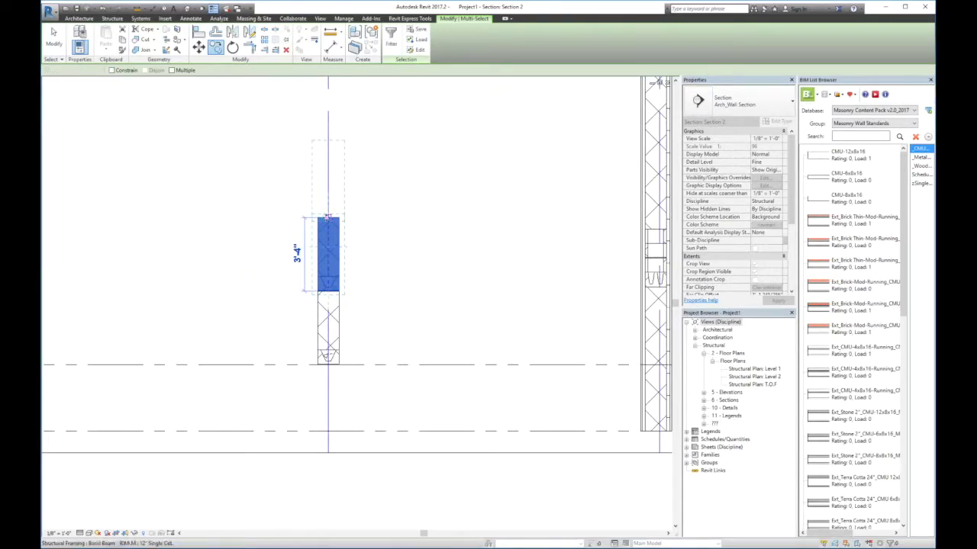
click(328, 220)
middle_drag(288, 166, 282, 218)
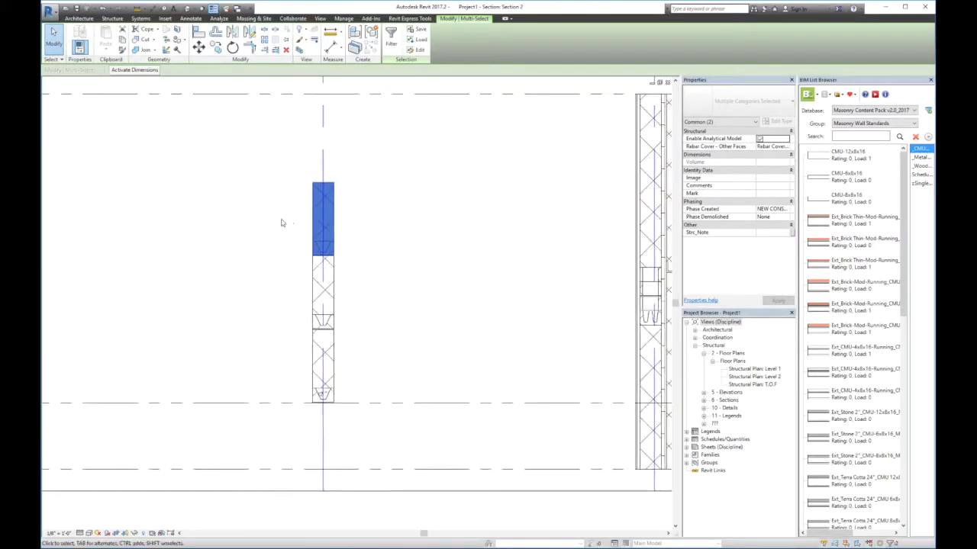
click(215, 48)
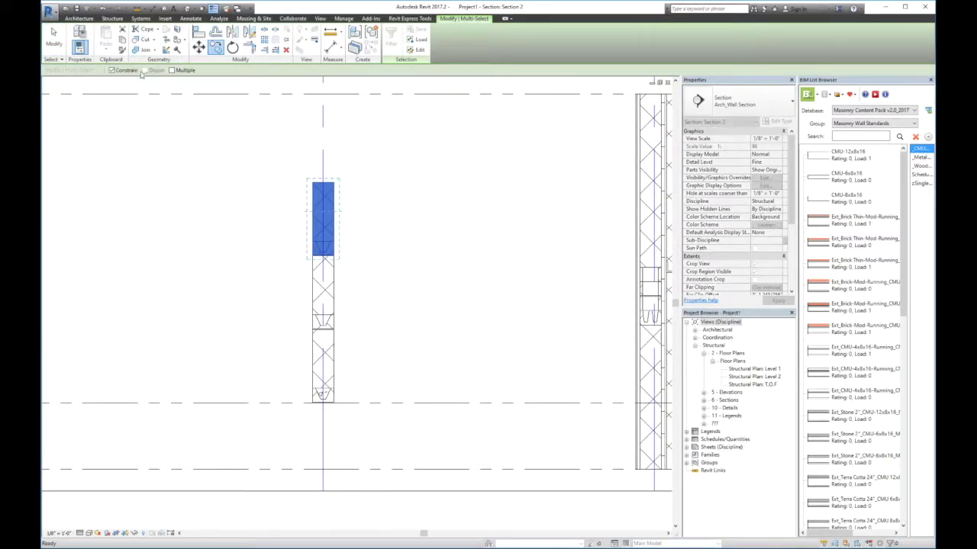
click(327, 256)
click(326, 185)
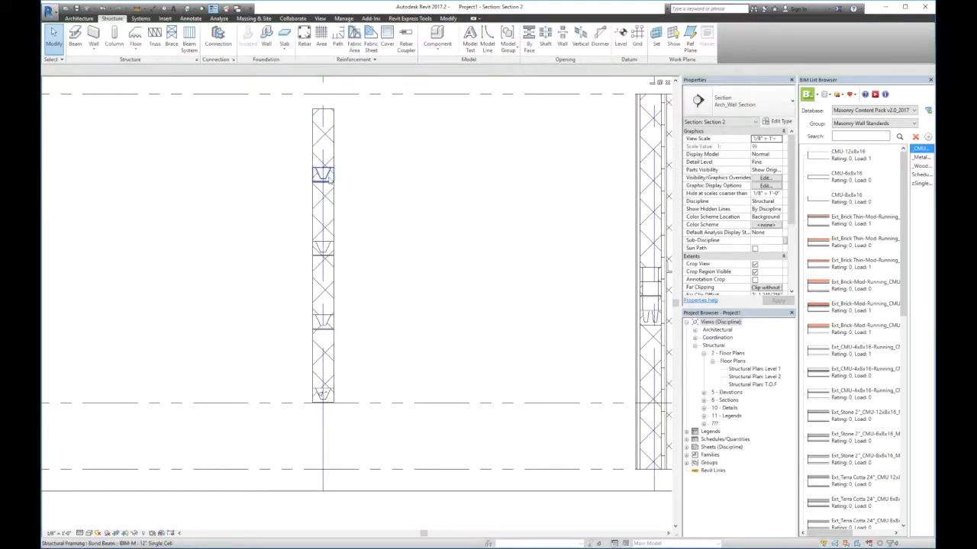
Copy a bond beam with CO onto the wall top, then return to Structural Plan: Level 1.
key(c)
key(o)
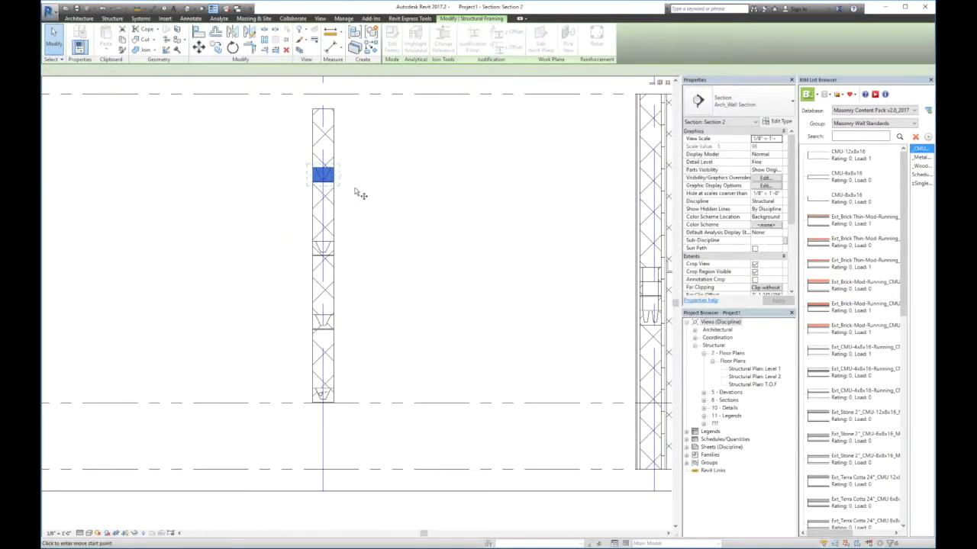
click(323, 185)
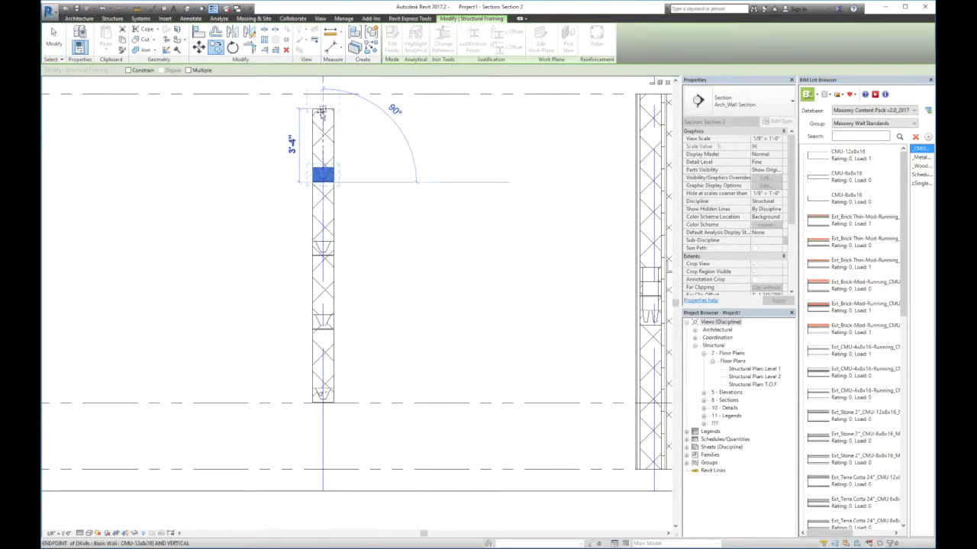
click(402, 128)
key(Escape)
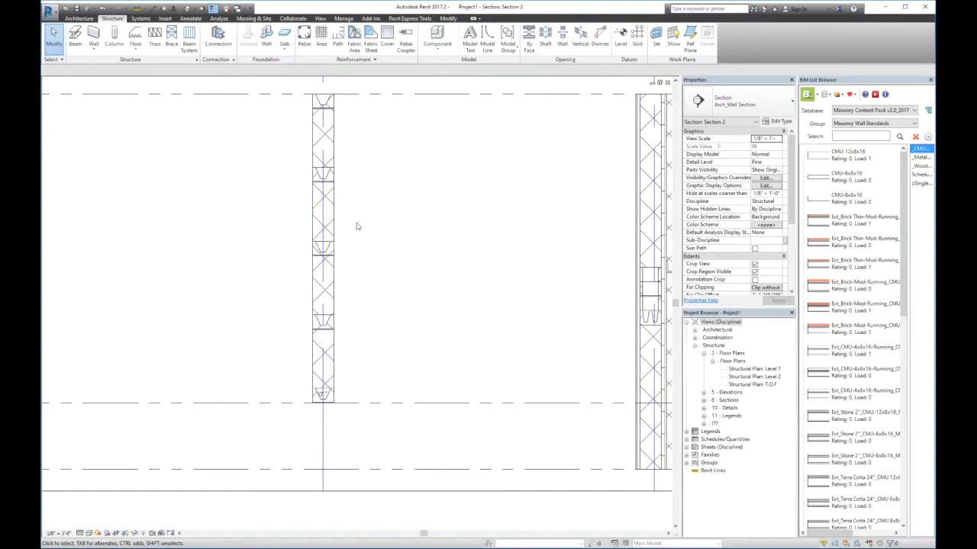
key(ctrl+Tab)
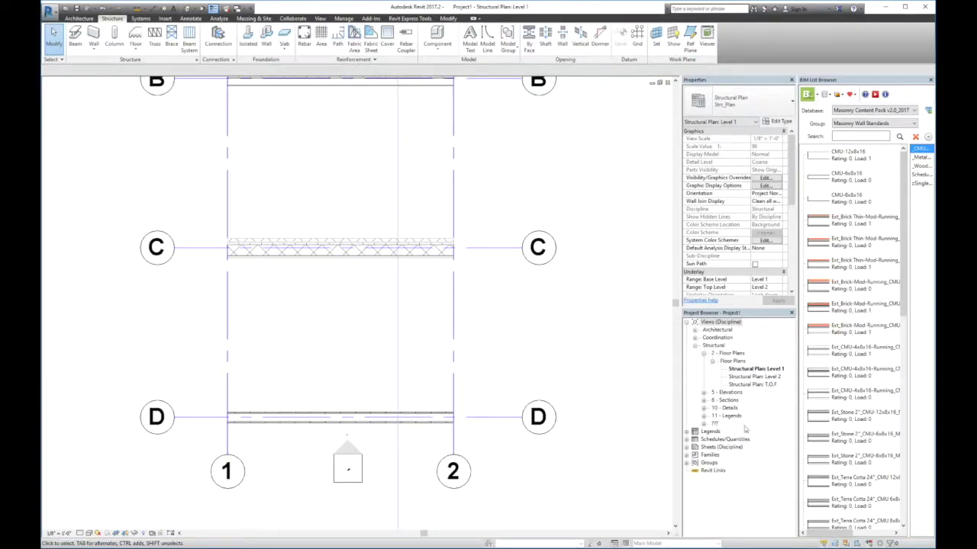
Draw an L6X4X1/2 L-Angle beam along grid D from grid 1 to 2 and delete its tag.
click(876, 124)
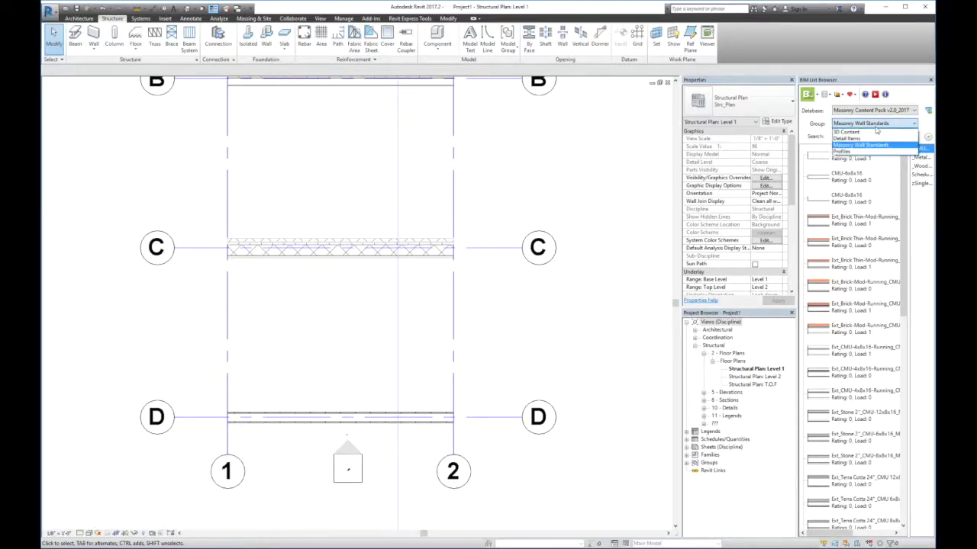
click(873, 132)
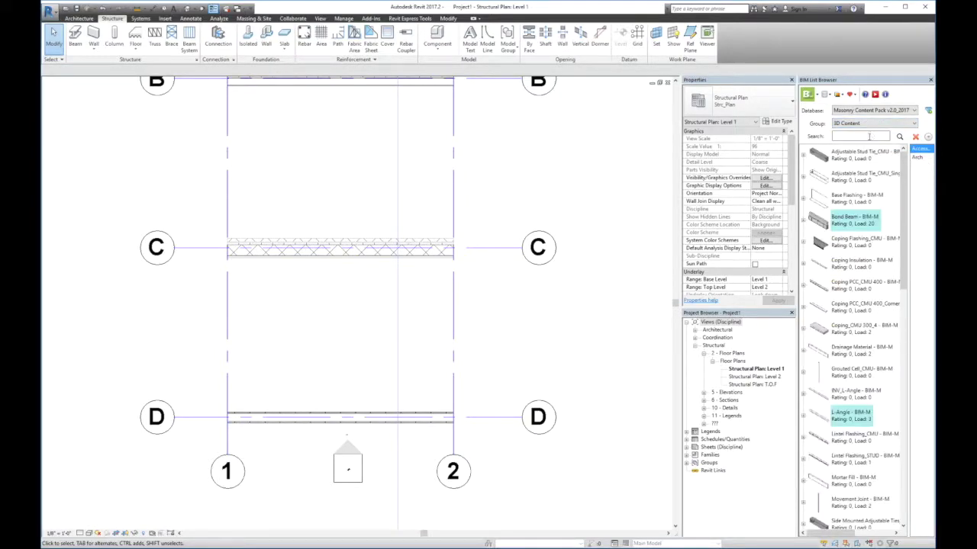
click(803, 416)
click(812, 431)
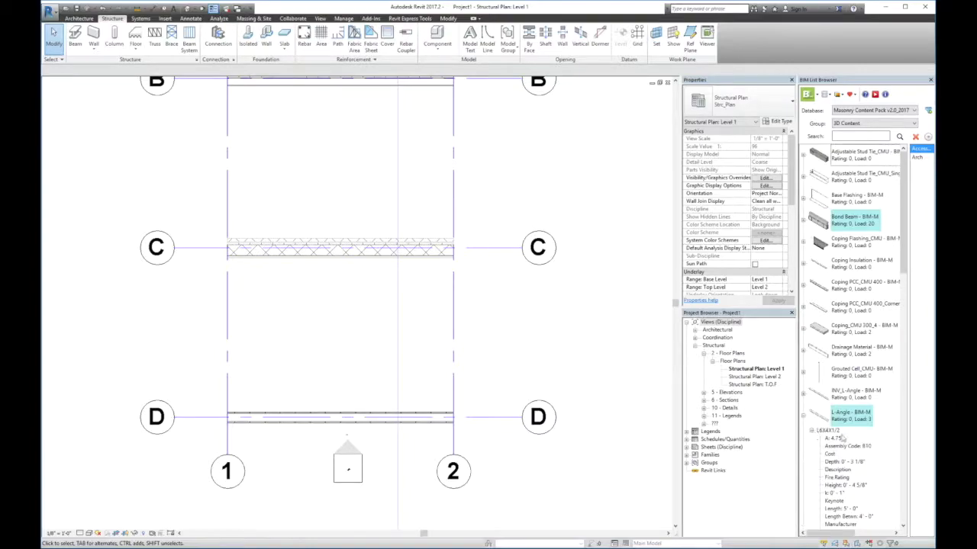
click(826, 432)
drag(358, 400, 357, 401)
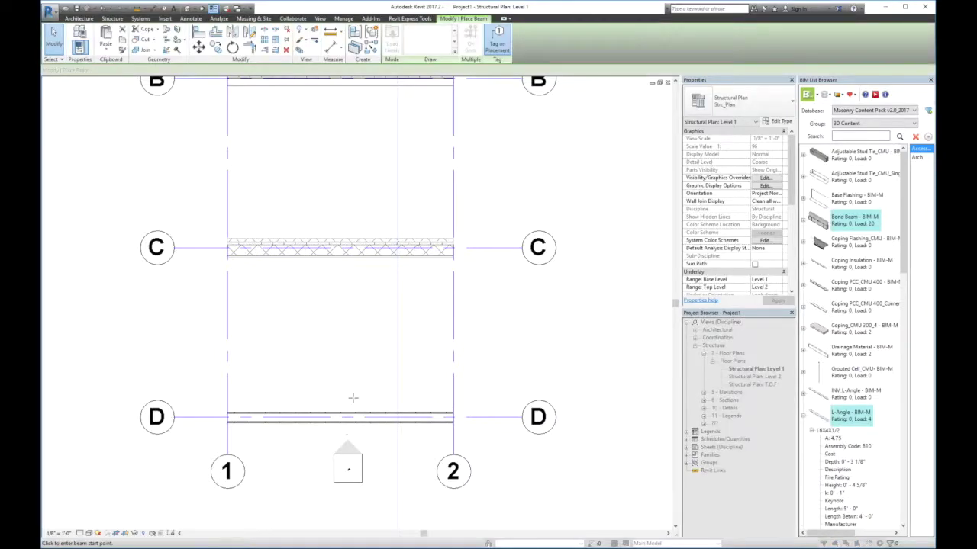
click(228, 405)
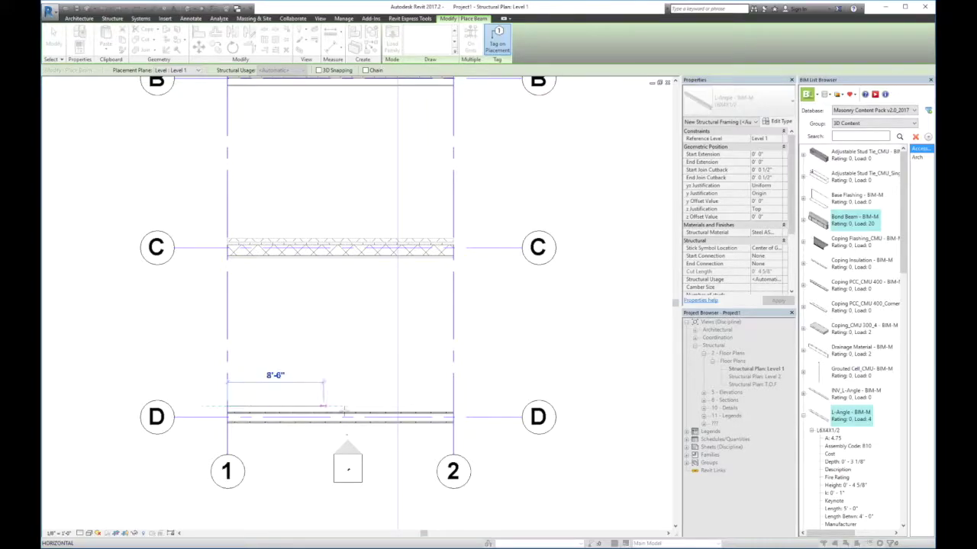
click(453, 406)
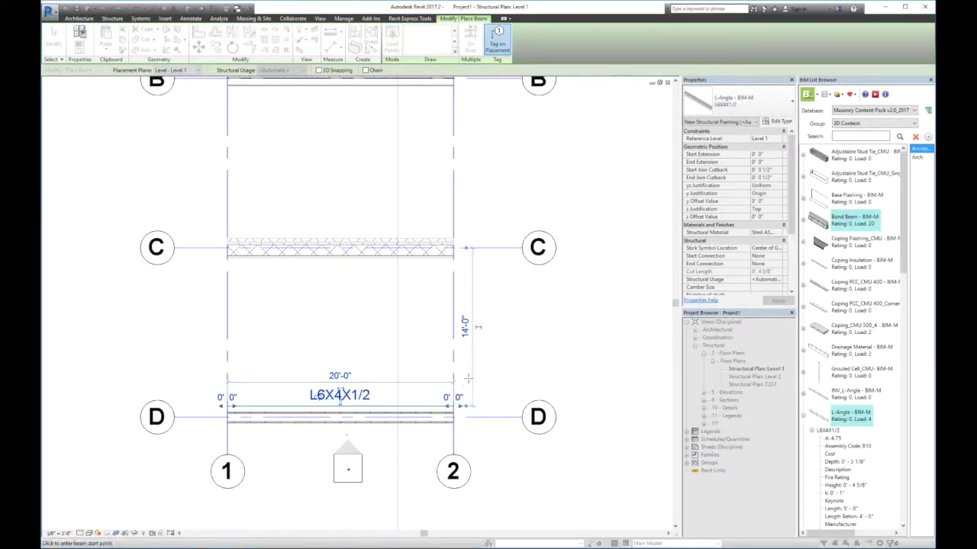
right_click(484, 388)
click(505, 390)
click(355, 395)
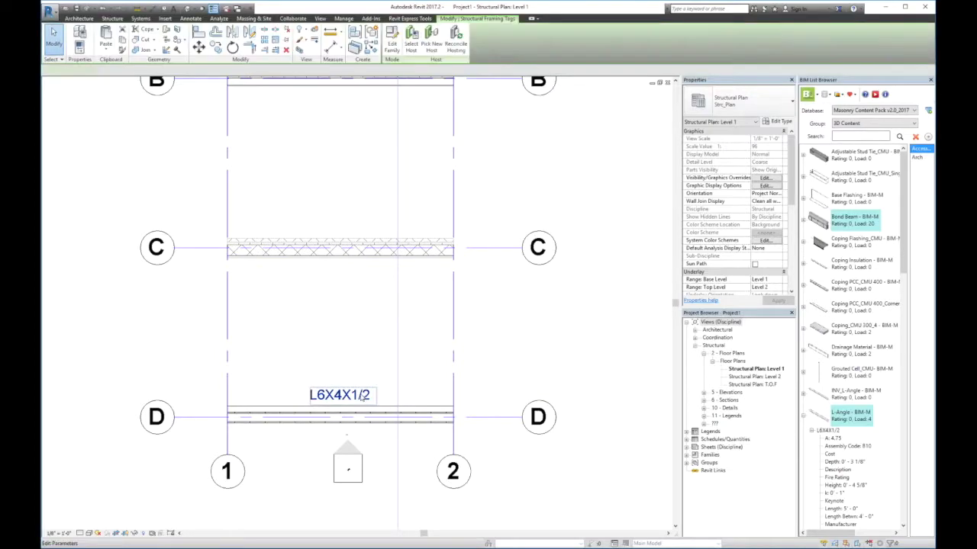
key(Delete)
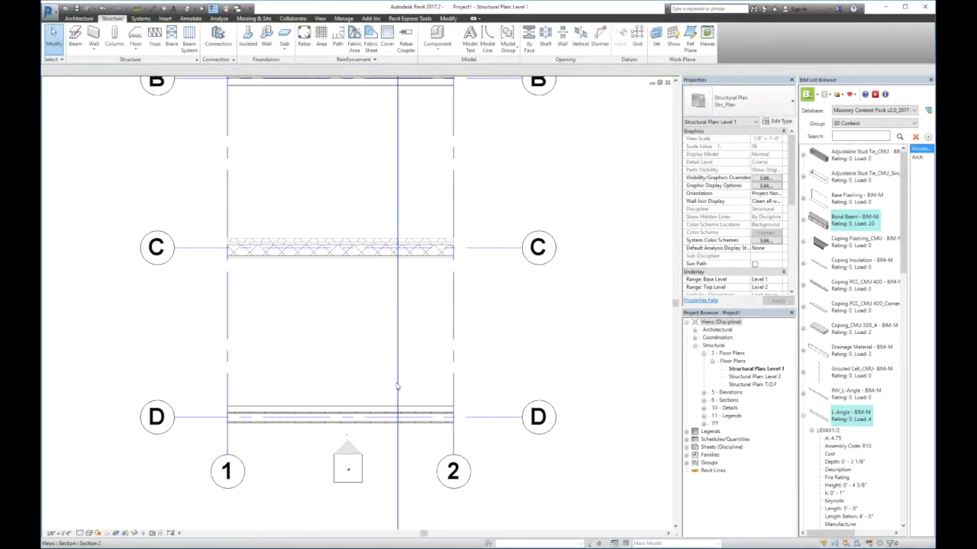
Go to the Section 2 view and select the L-angle in the section.
right_click(397, 388)
click(435, 206)
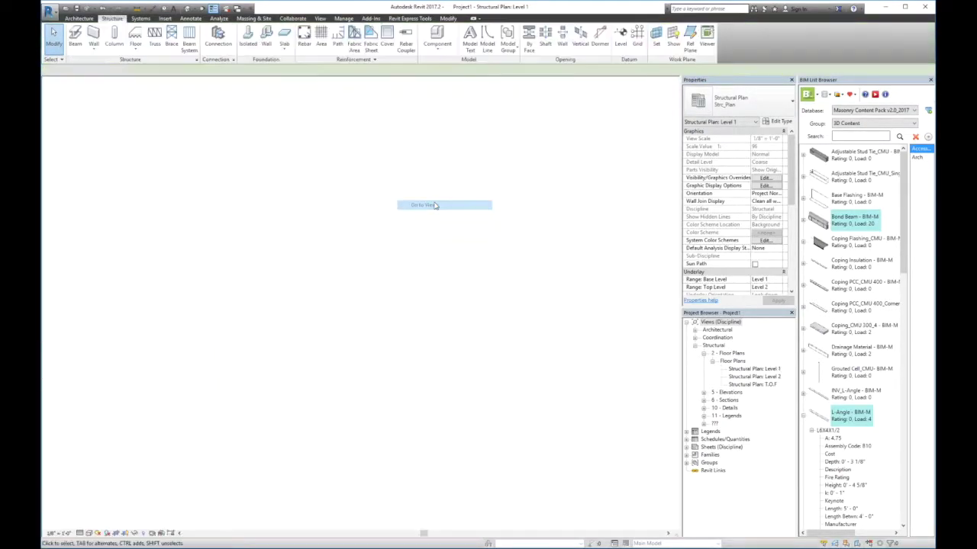
scroll(328, 409, up, 4)
click(328, 416)
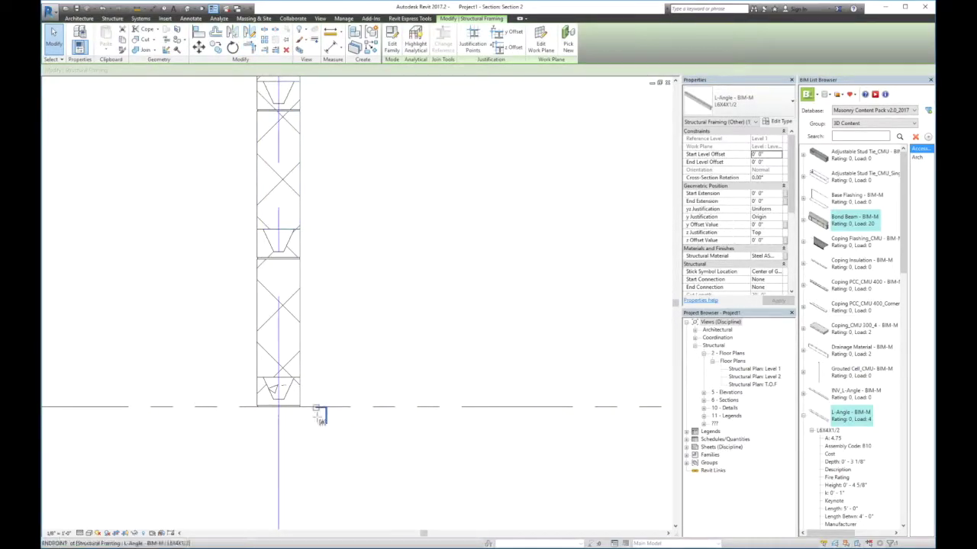
Rotate the L-angle with RO and align it to the wall face.
key(r)
key(o)
click(319, 416)
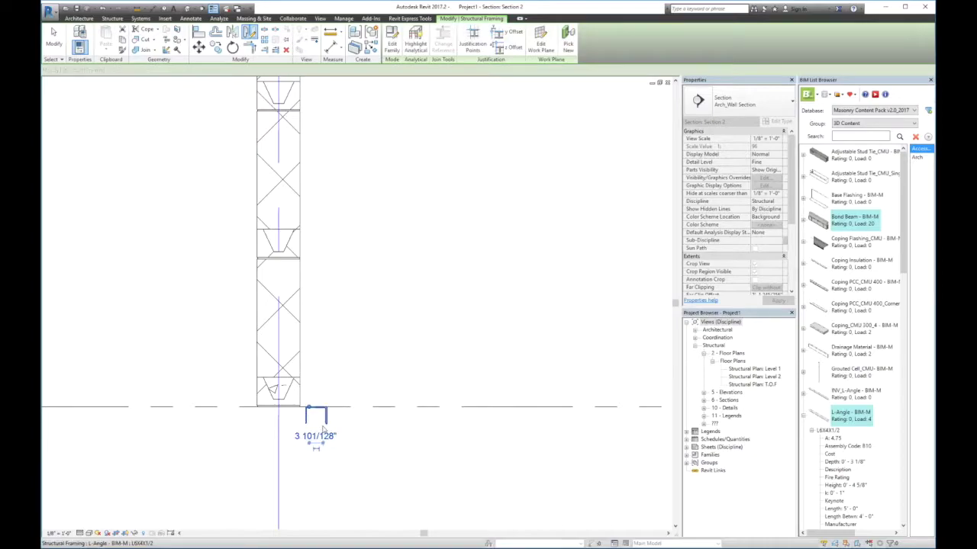
key(Escape)
key(l)
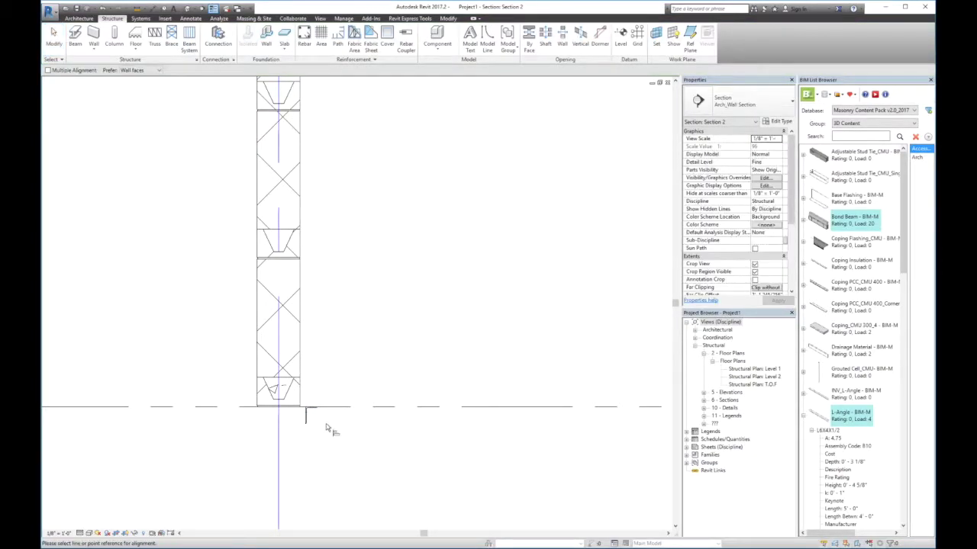
click(305, 359)
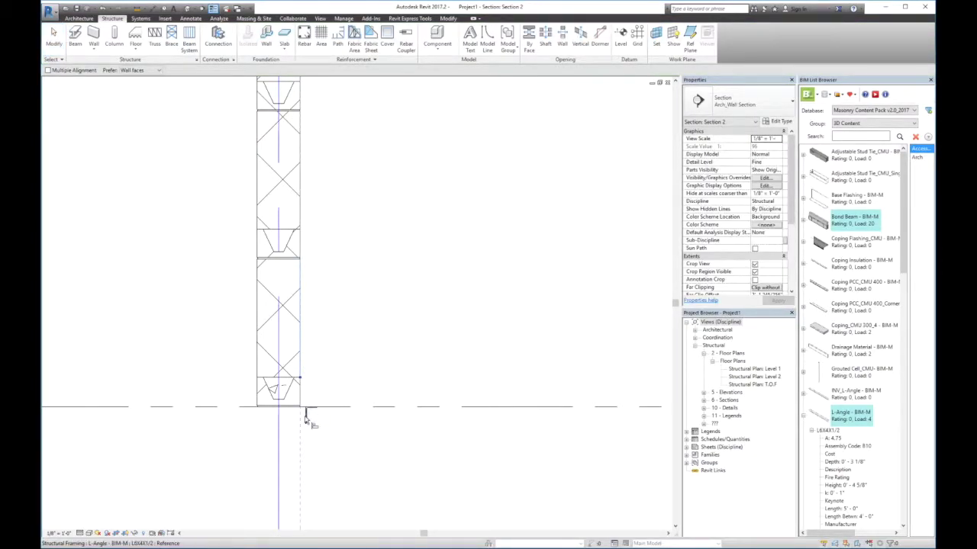
click(306, 419)
key(Escape)
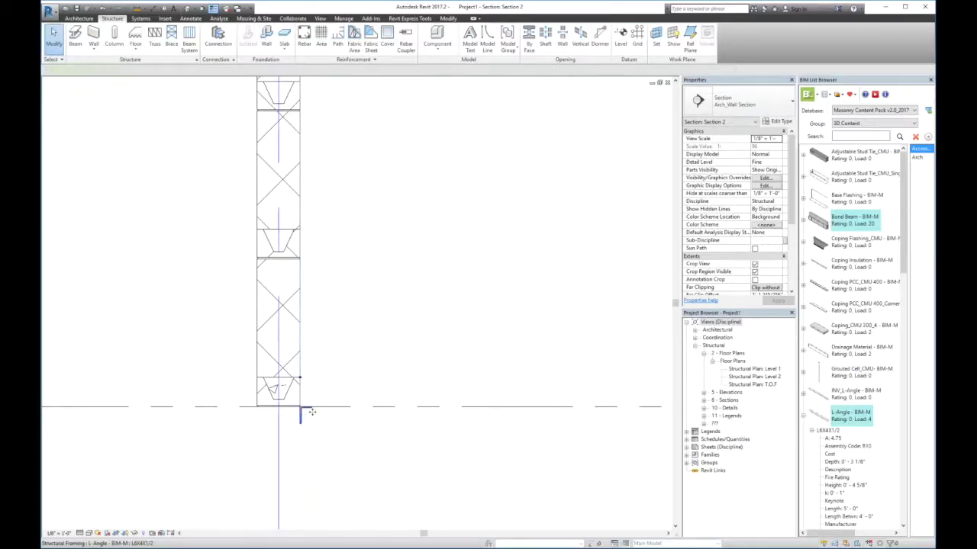
Raise the L6X4X1/2 angle with an 8' 0" start level offset and apply the offsets.
click(772, 154)
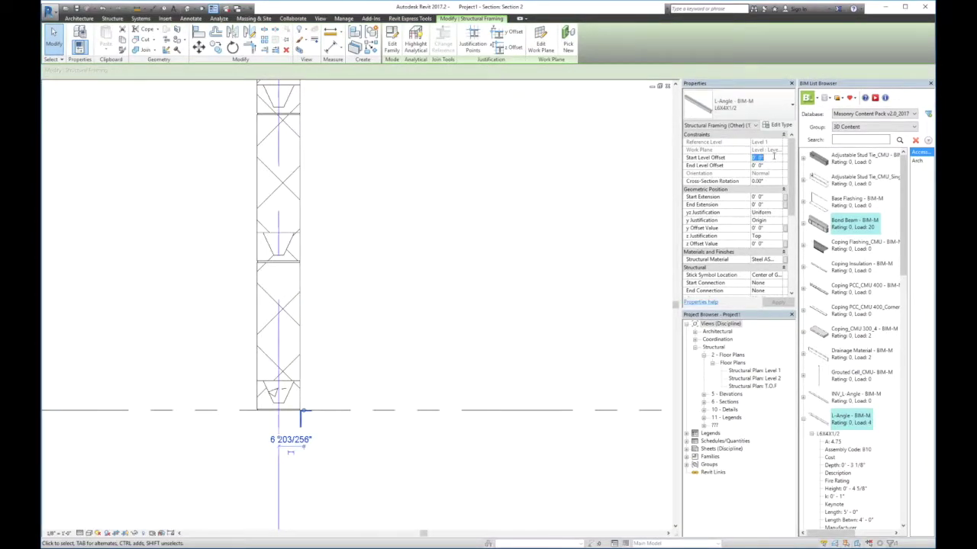
text(8)
key(Return)
click(767, 165)
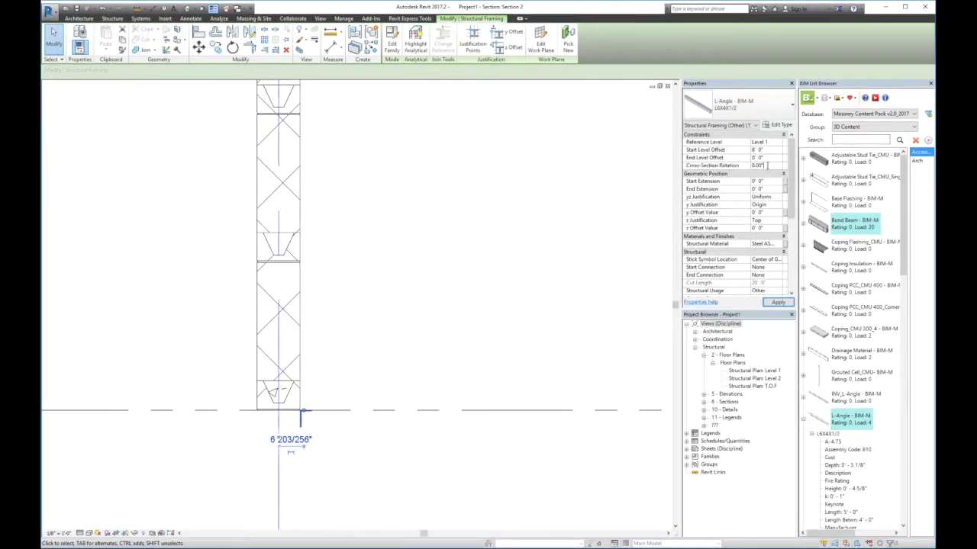
click(382, 262)
scroll(381, 262, down, 2)
Drag the CMU wall segment up onto the angle.
scroll(338, 211, up, 2)
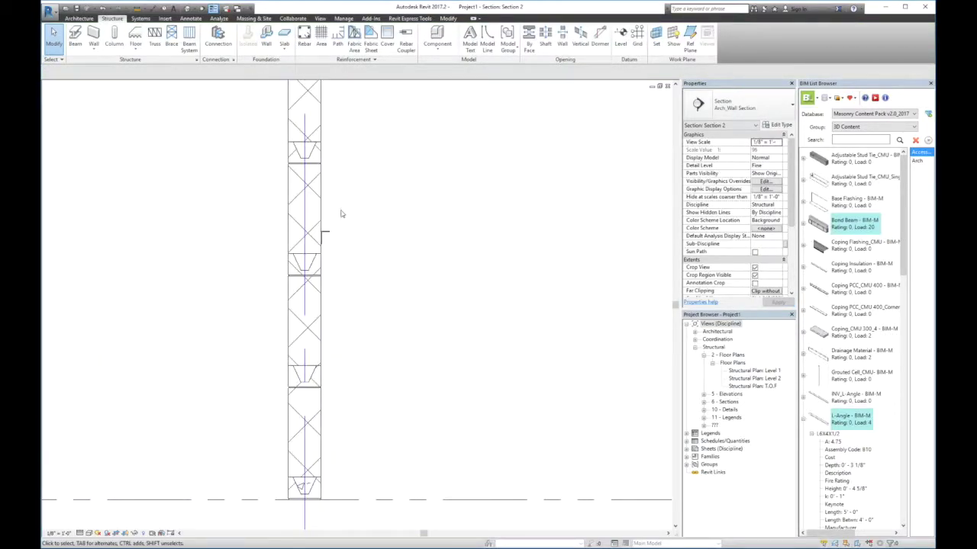
scroll(326, 242, up, 1)
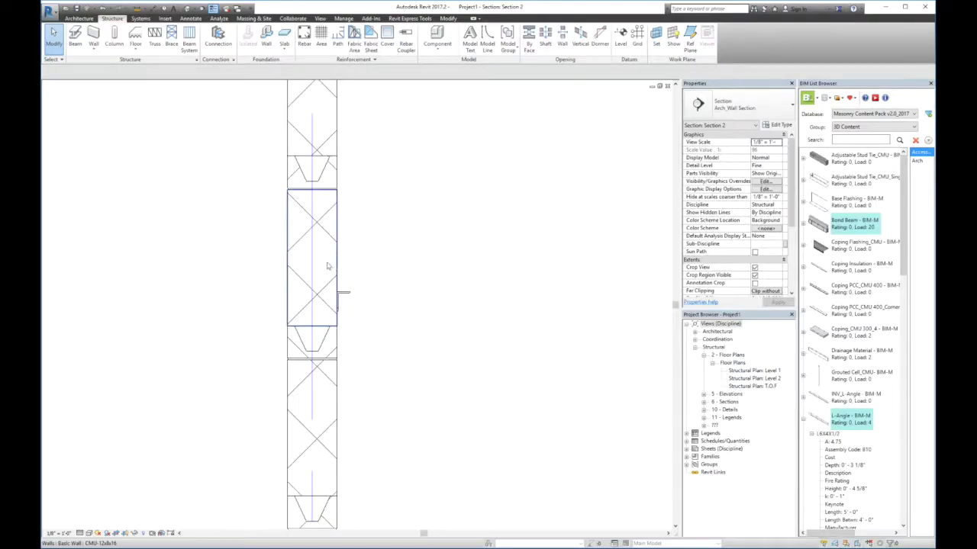
click(325, 320)
drag(319, 312, 348, 294)
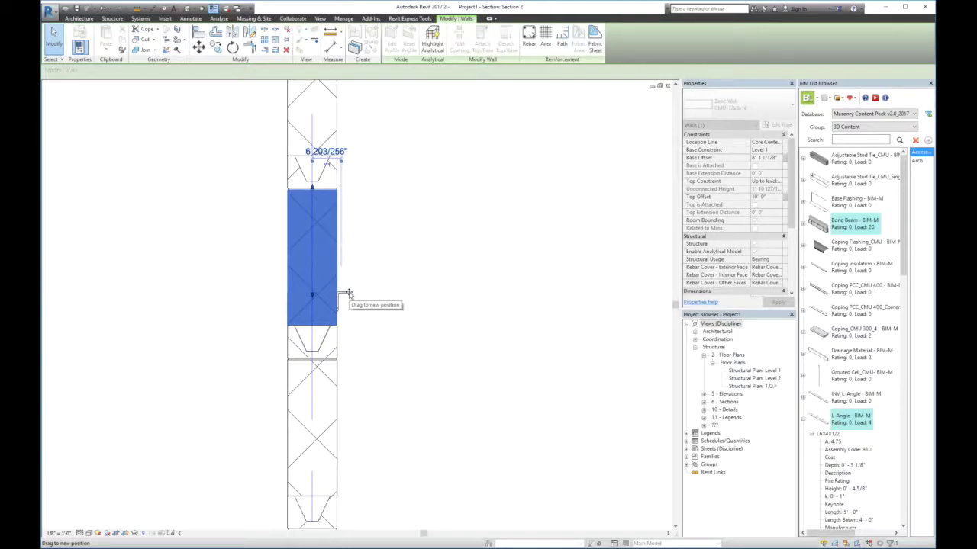
click(373, 290)
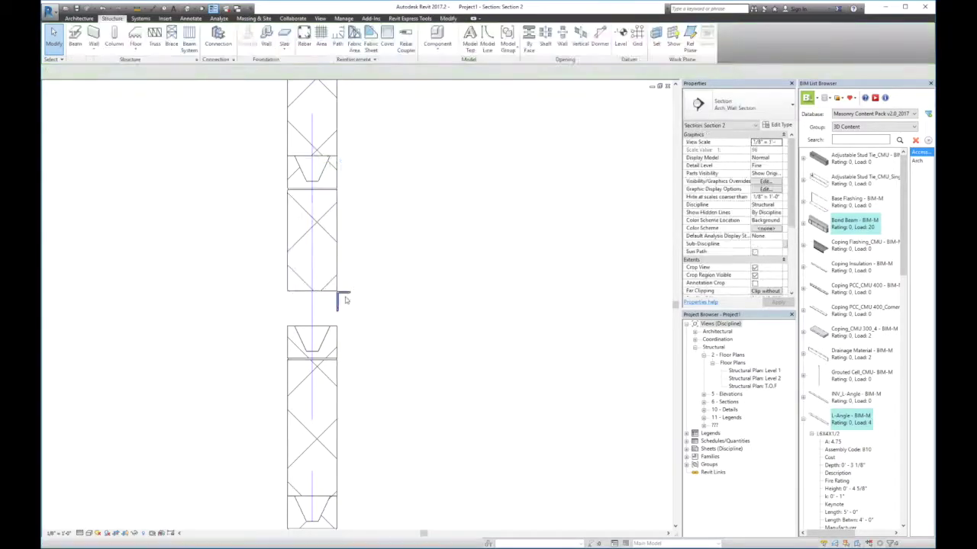
Set the upper CMU wall's base offset to 8' 0".
click(334, 287)
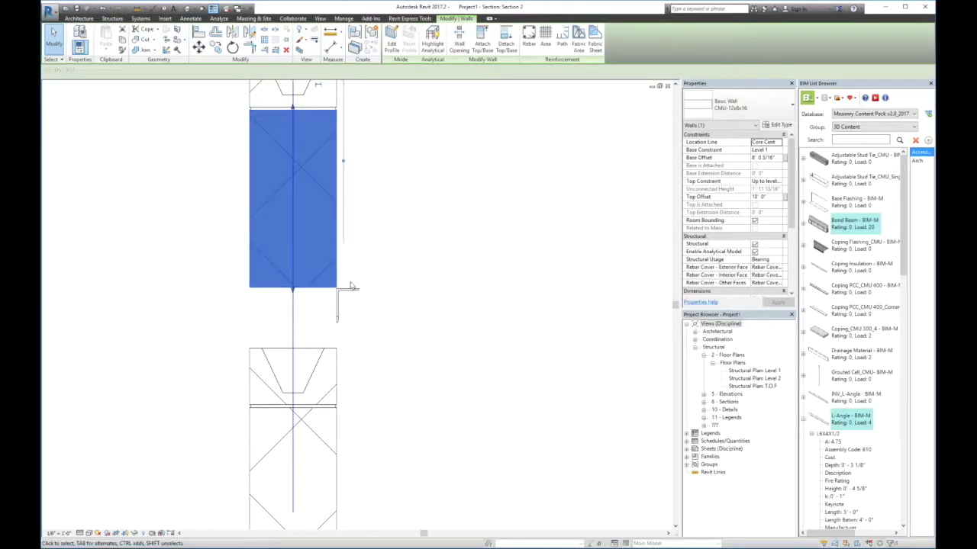
click(779, 158)
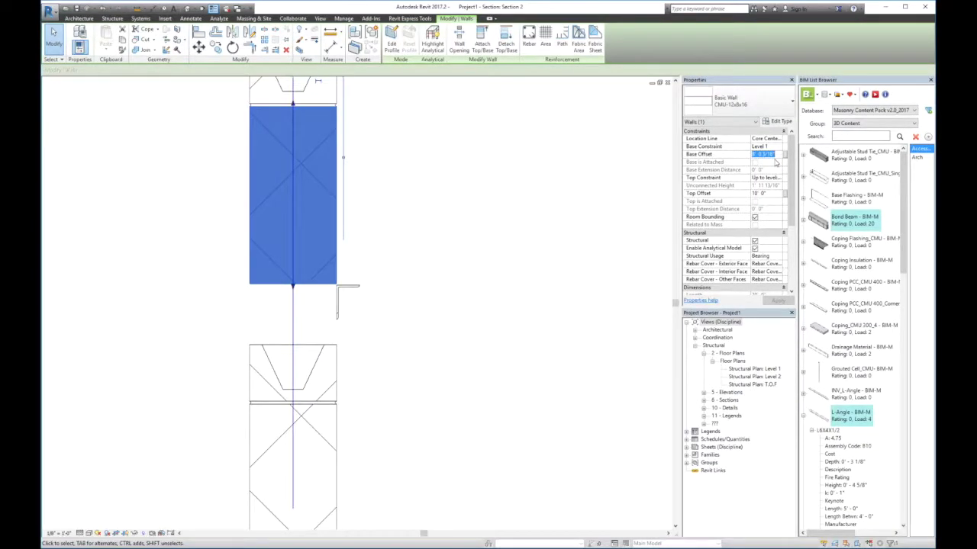
text(8' 0")
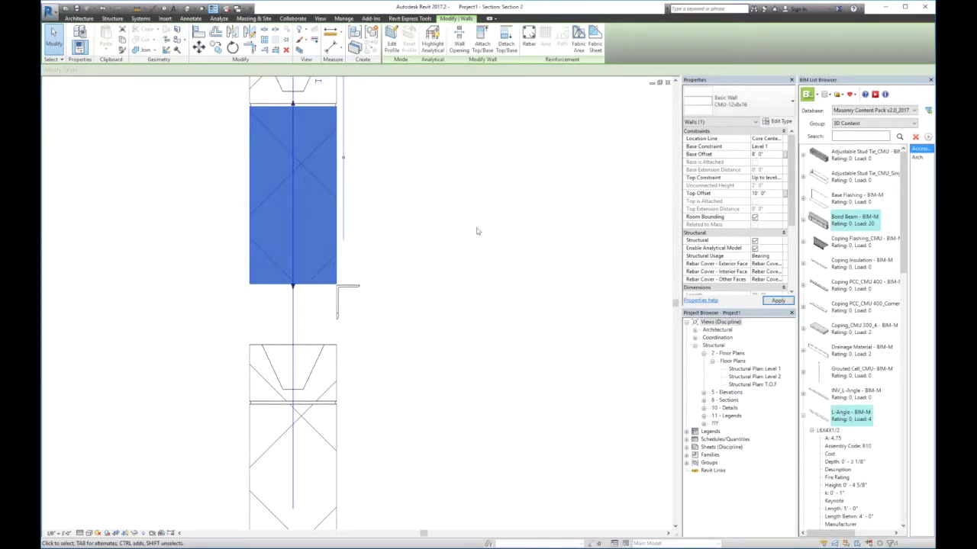
click(458, 248)
Copy the lower bond beam from its bottom to a point directly above it.
click(318, 349)
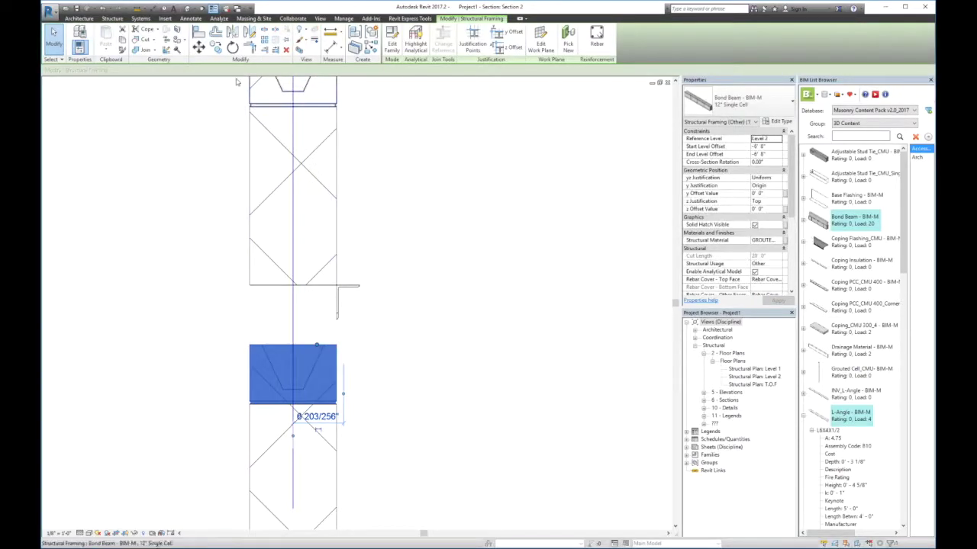
click(216, 47)
click(296, 403)
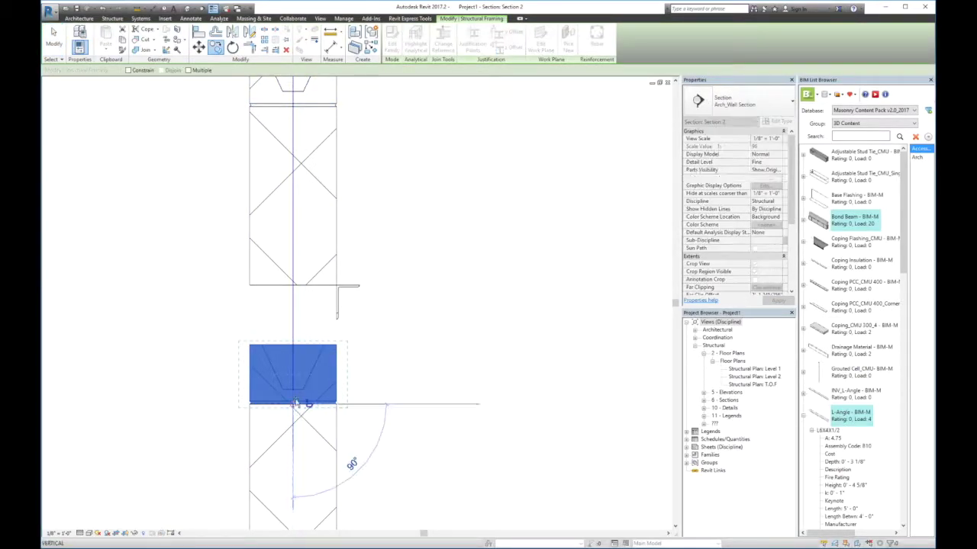
click(296, 344)
key(Escape)
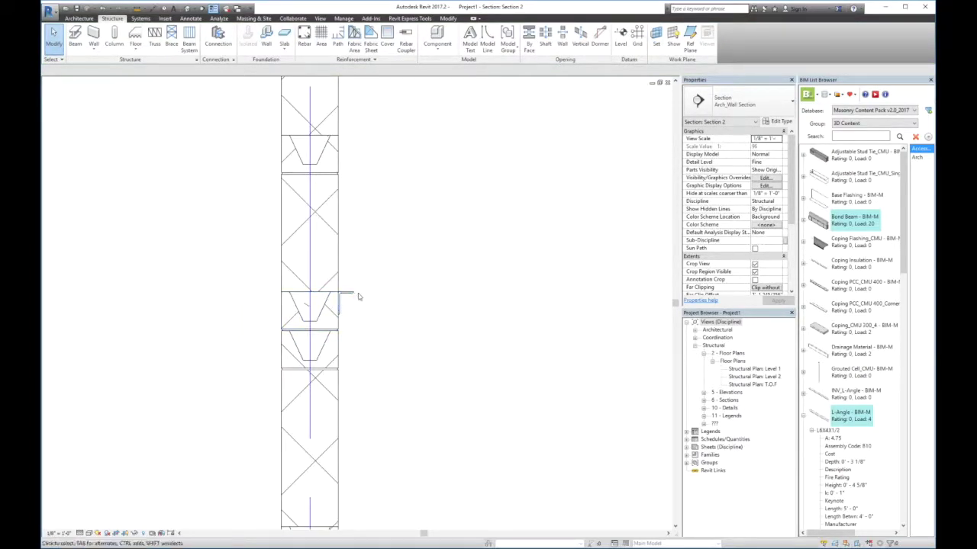
scroll(370, 299, down, 5)
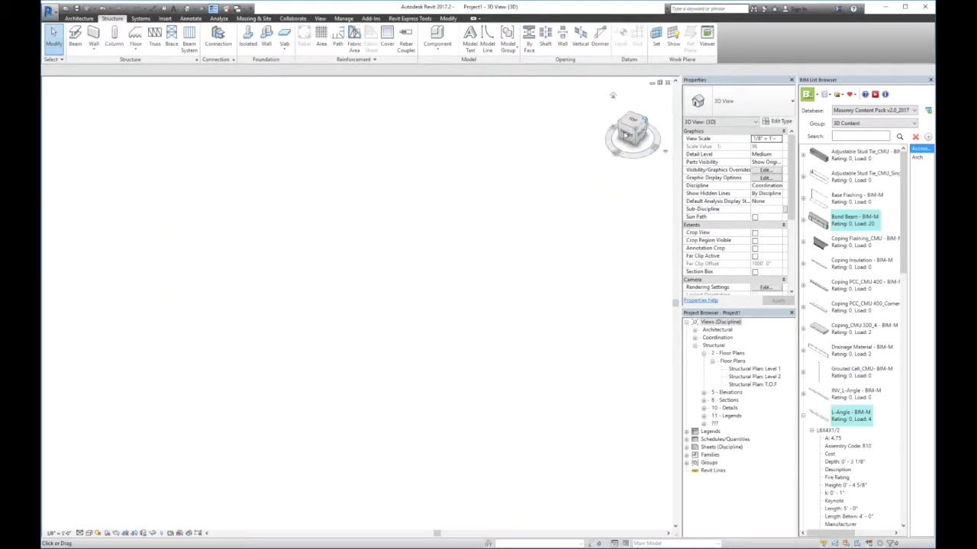
Delete the plain brick wall panel in the 3D view, then close it to return to Section 2.
middle_drag(391, 170, 571, 239)
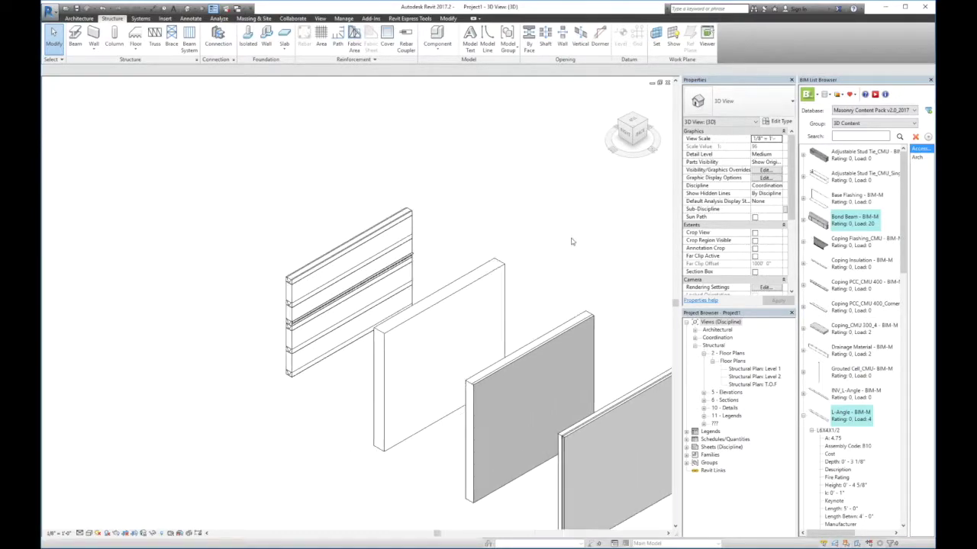
click(436, 349)
key(Delete)
scroll(259, 339, up, 5)
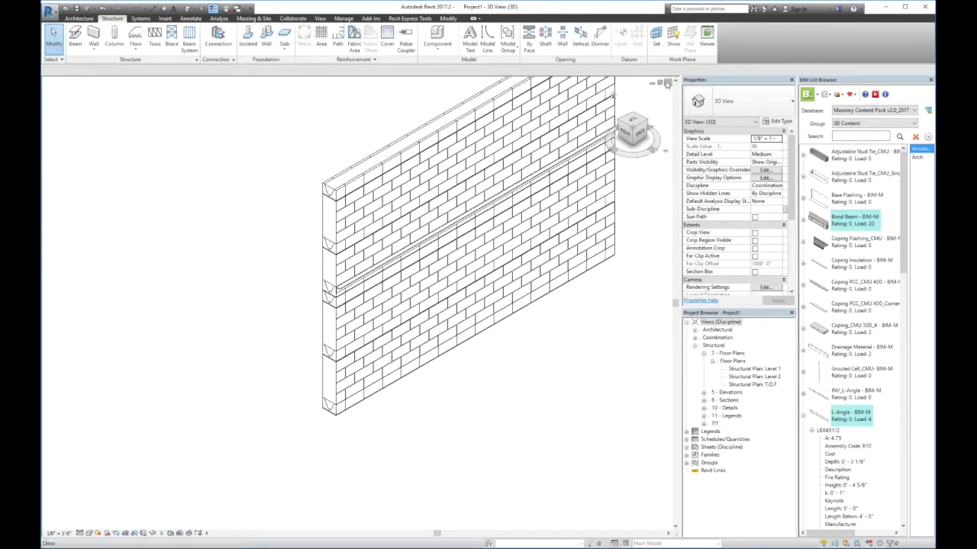
click(667, 83)
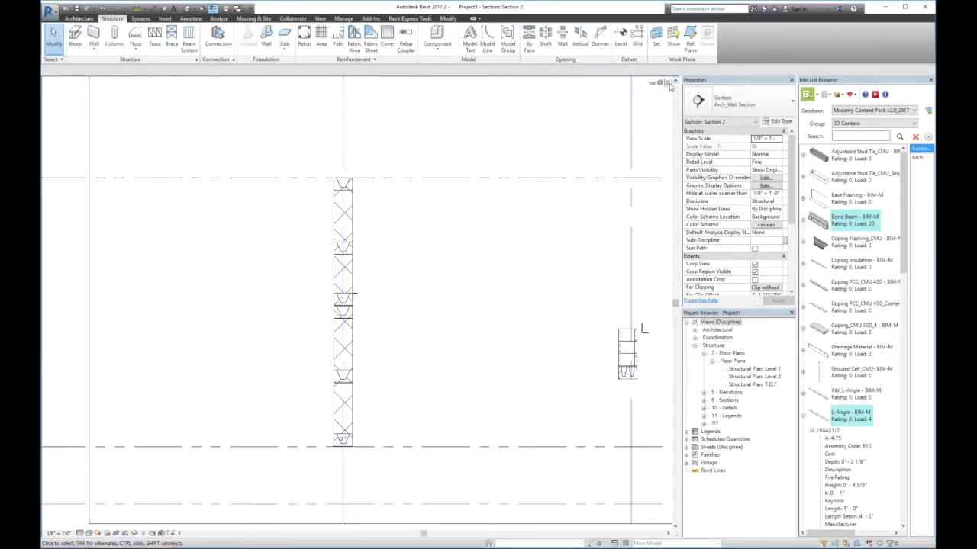
Close Section 2 and go to Elevation 2 - a from the Level 1 elevation marker.
click(667, 82)
click(348, 446)
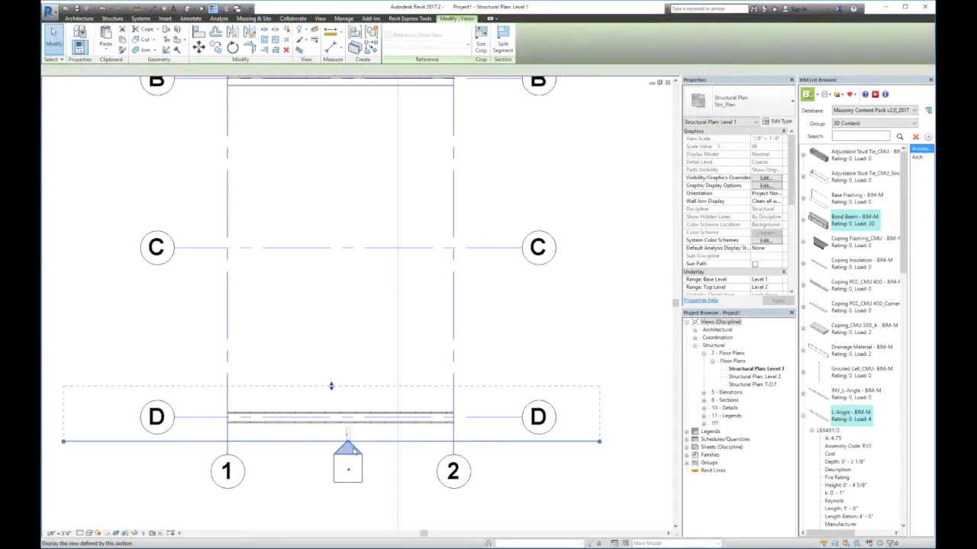
right_click(351, 445)
click(391, 282)
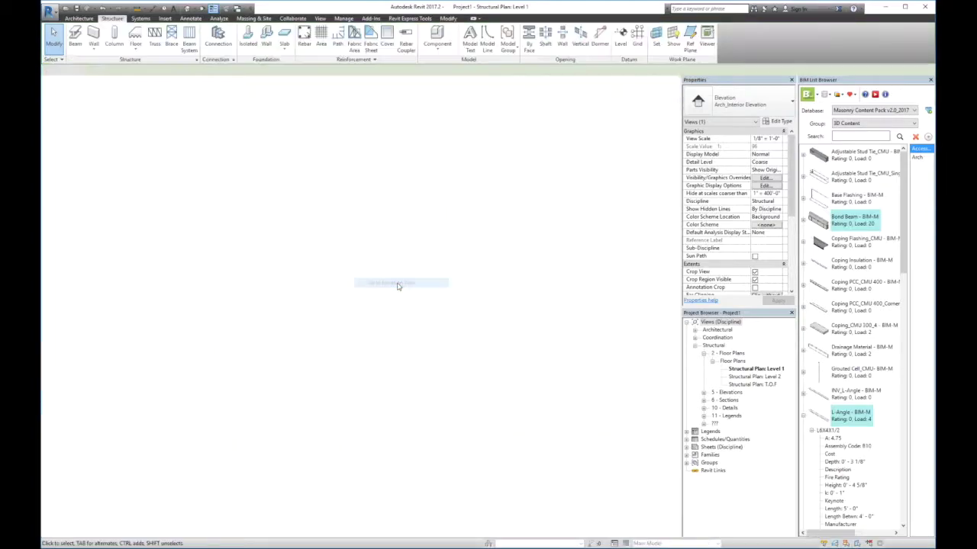
scroll(283, 427, up, 1)
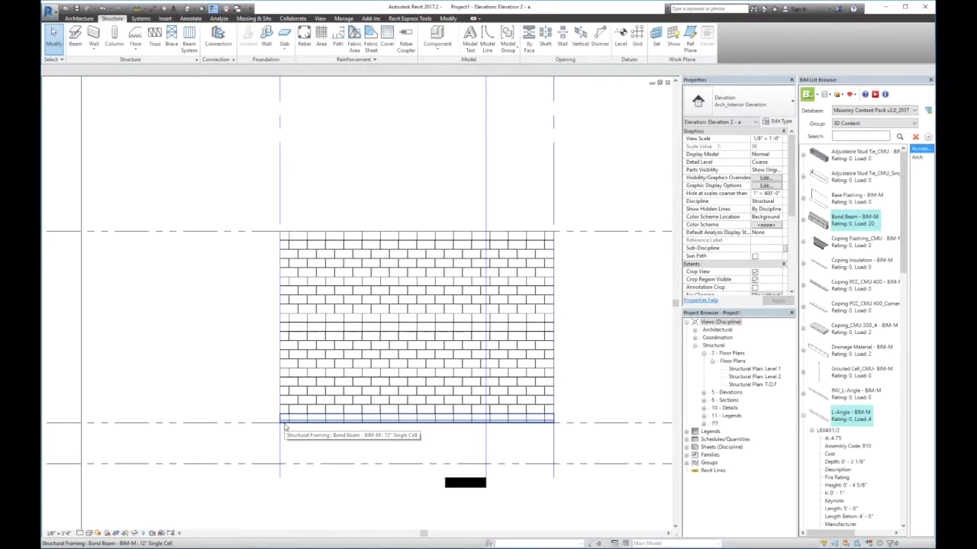
Drag the bond beam from the wall base up to mid-height.
click(284, 425)
drag(296, 377, 303, 282)
key(Escape)
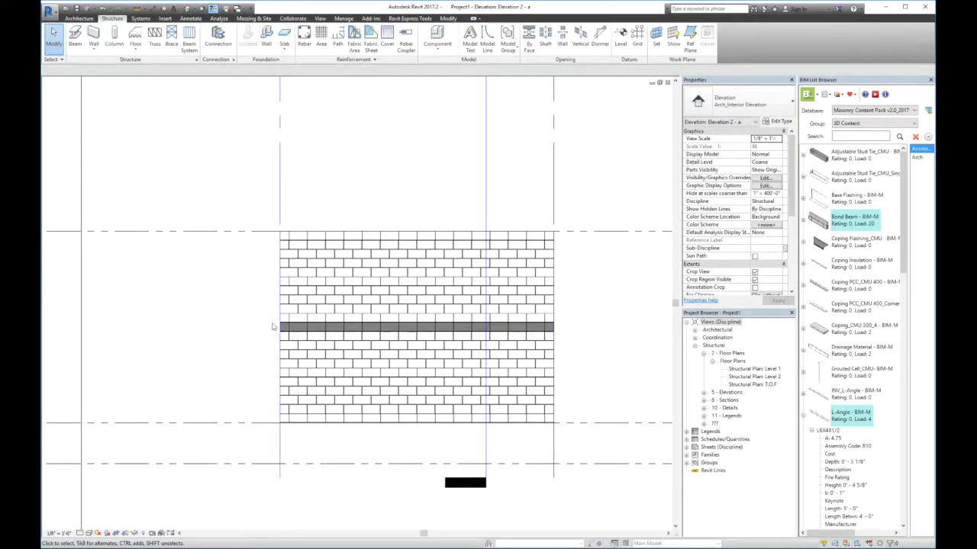